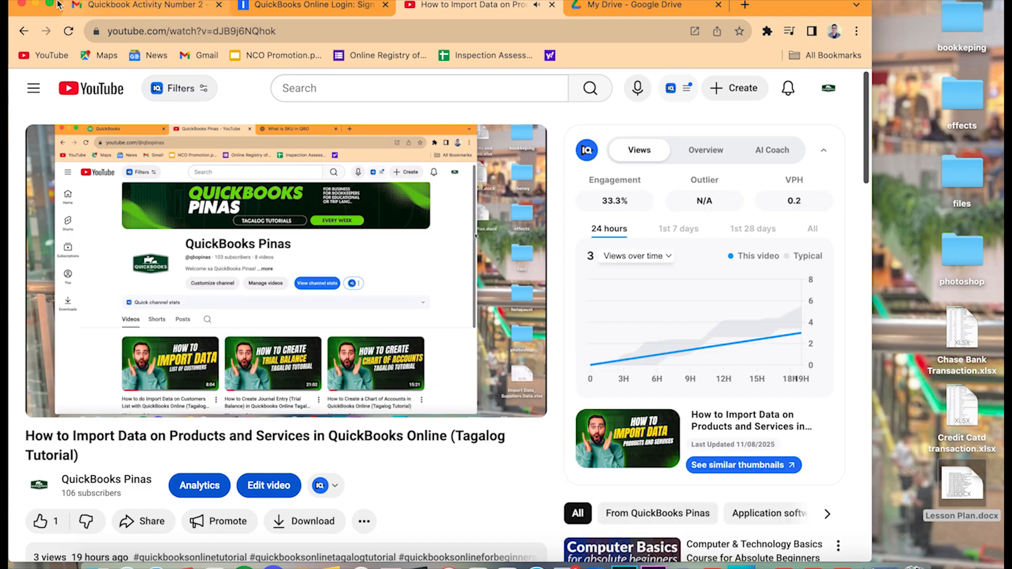
Step: Open the QuickBooks Pinas channel page from the video and look through its uploaded tutorials
key("ctrl+super+f")
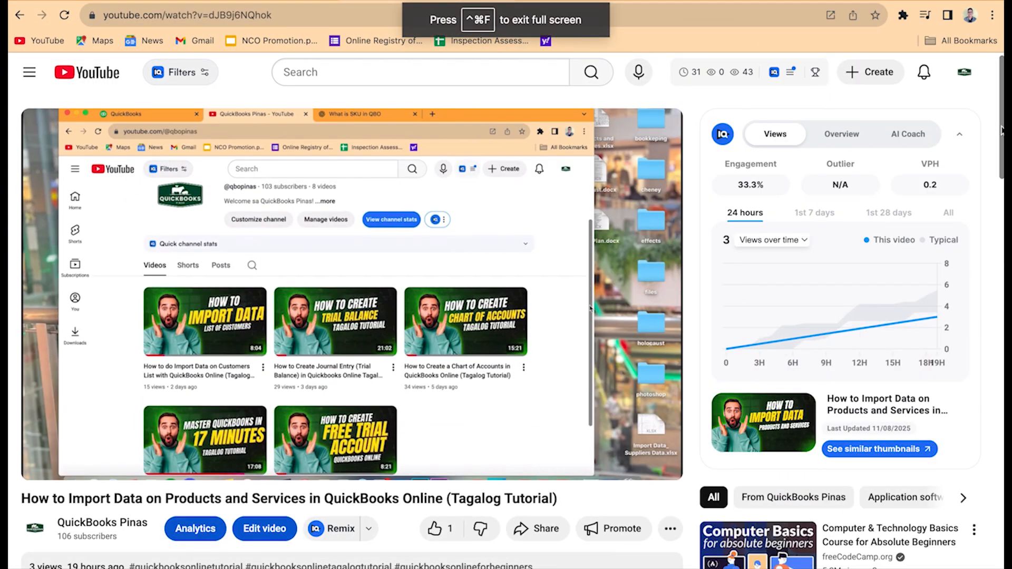
scroll(1000, 136, "down", 5)
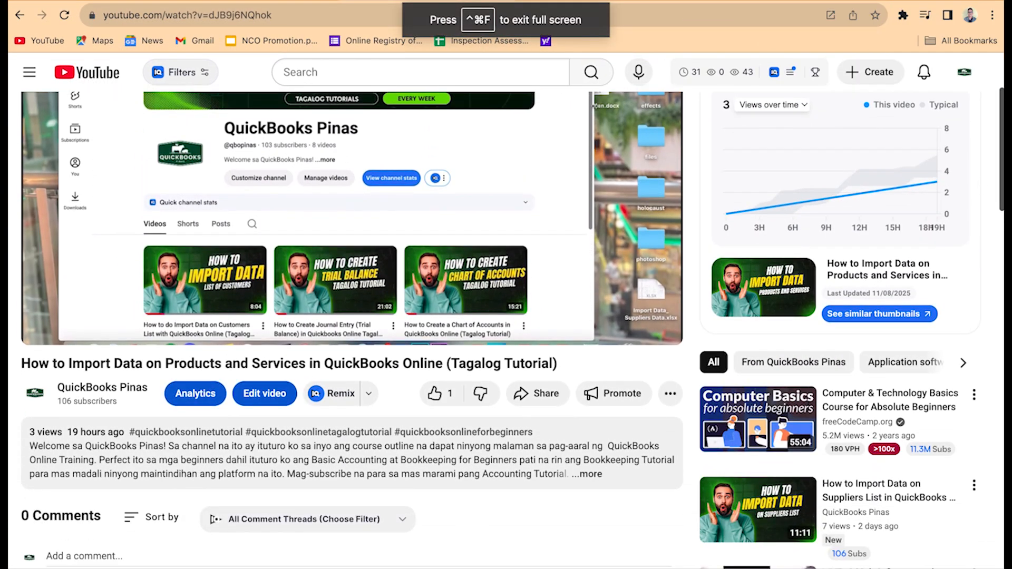
left_click(588, 476)
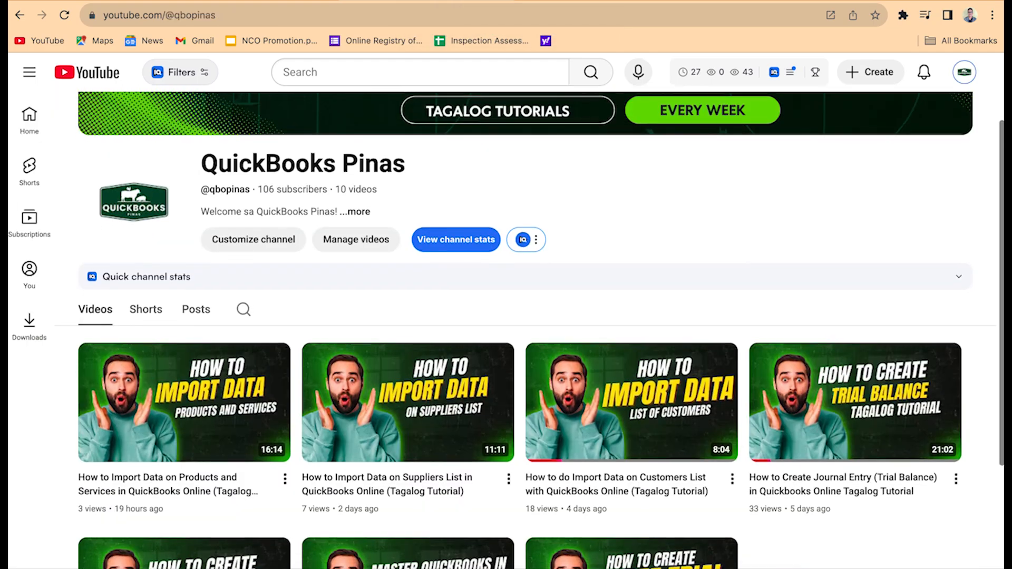
scroll(530, 329, "down", 3)
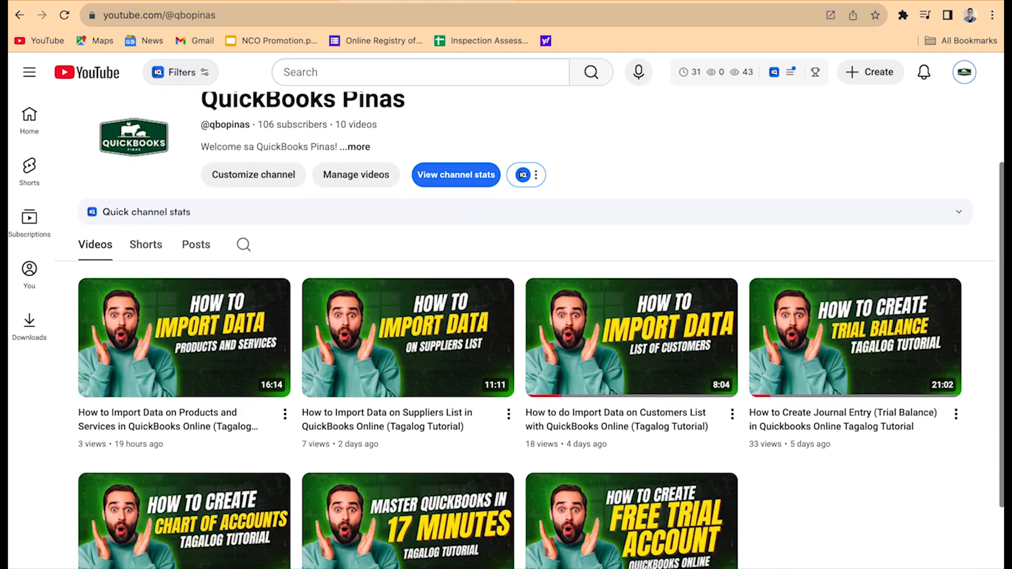
scroll(529, 329, "up", 4)
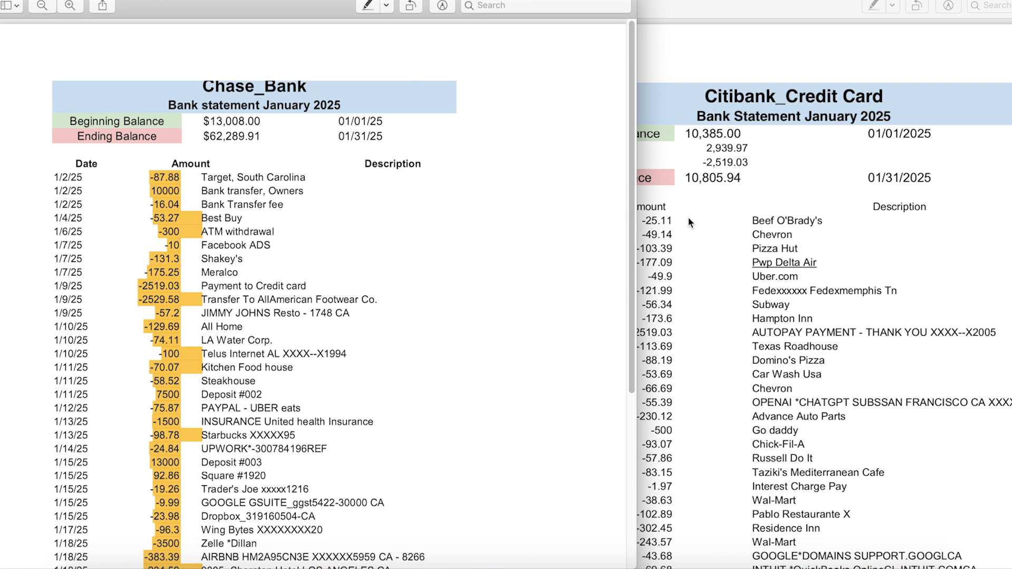
Step: Compare the Chase_Bank and Citibank_Credit Card statements for January 2025, including their beginning and ending balances
left_click(723, 218)
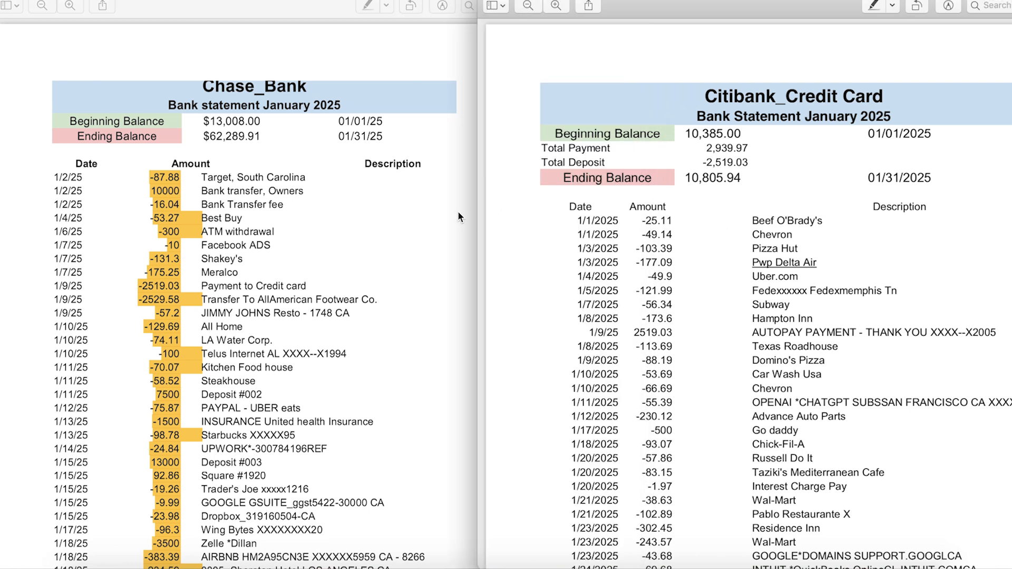
left_click(406, 212)
left_click(701, 219)
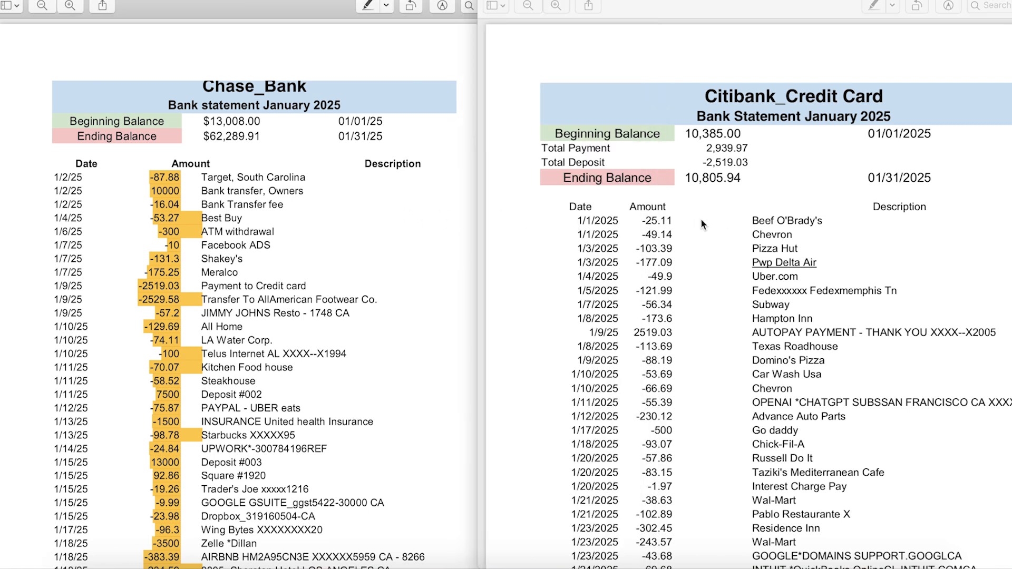
left_click(403, 211)
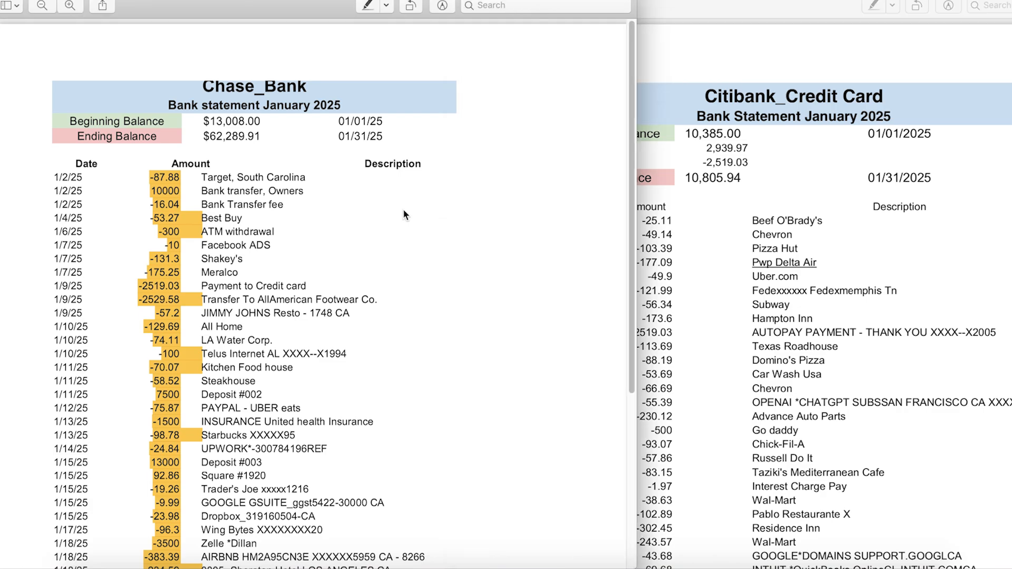
left_click(698, 218)
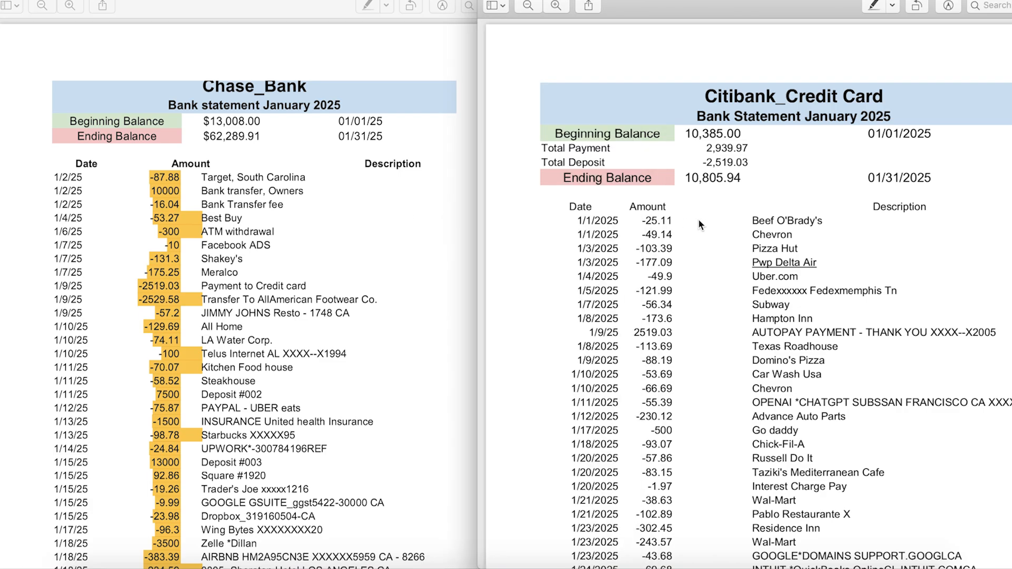
left_click(429, 214)
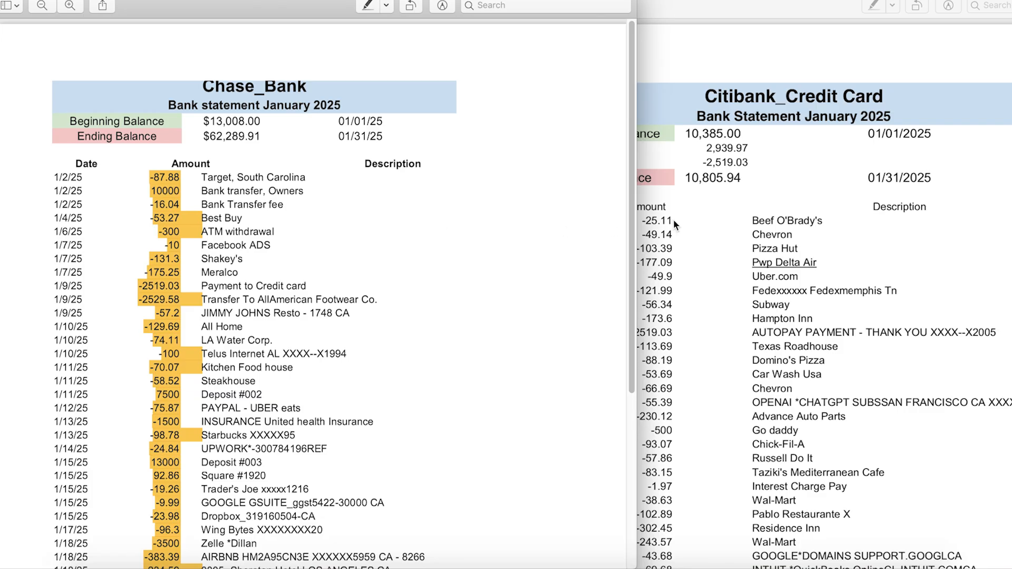
left_click(703, 223)
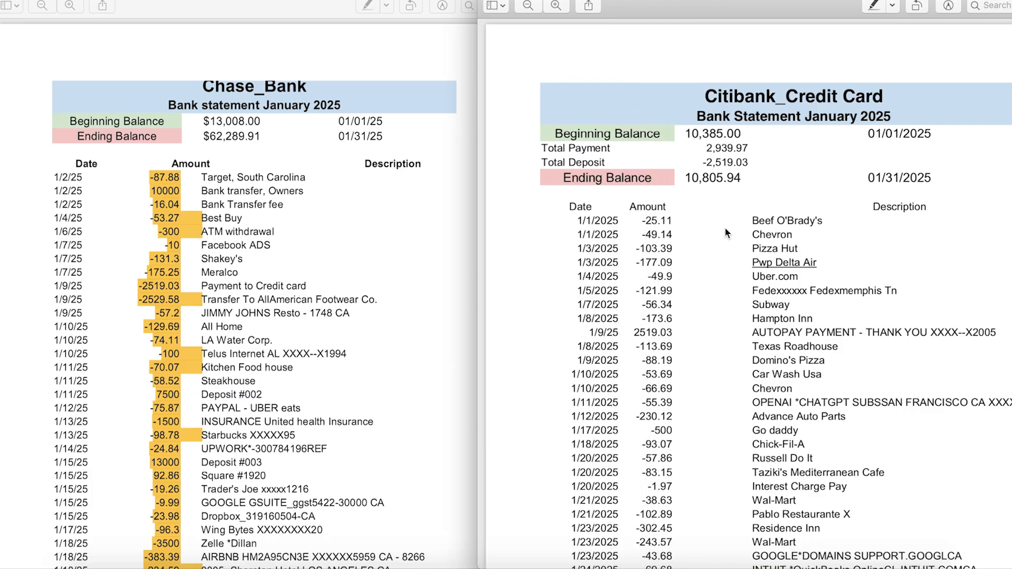
left_click(411, 256)
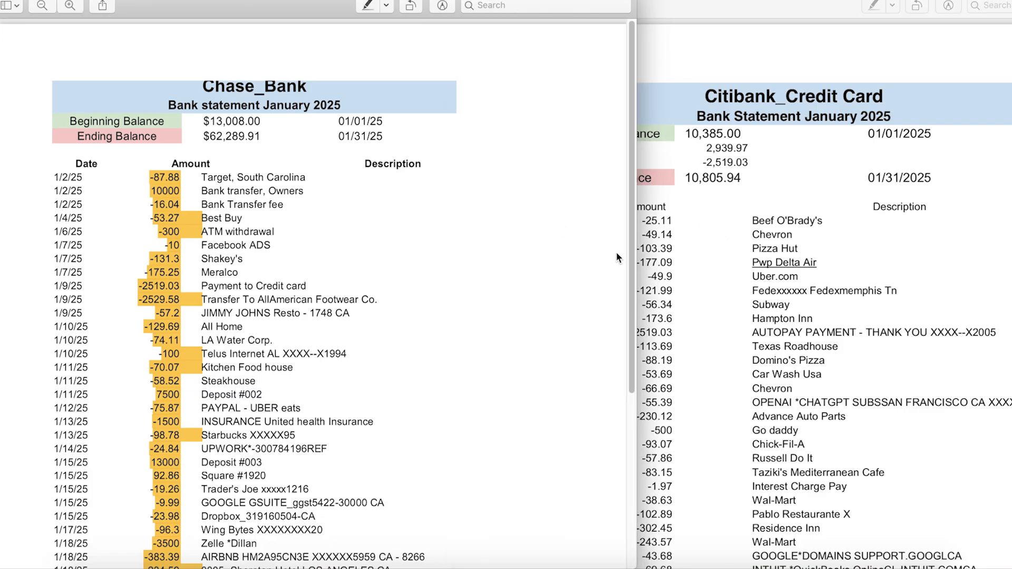
left_click(709, 247)
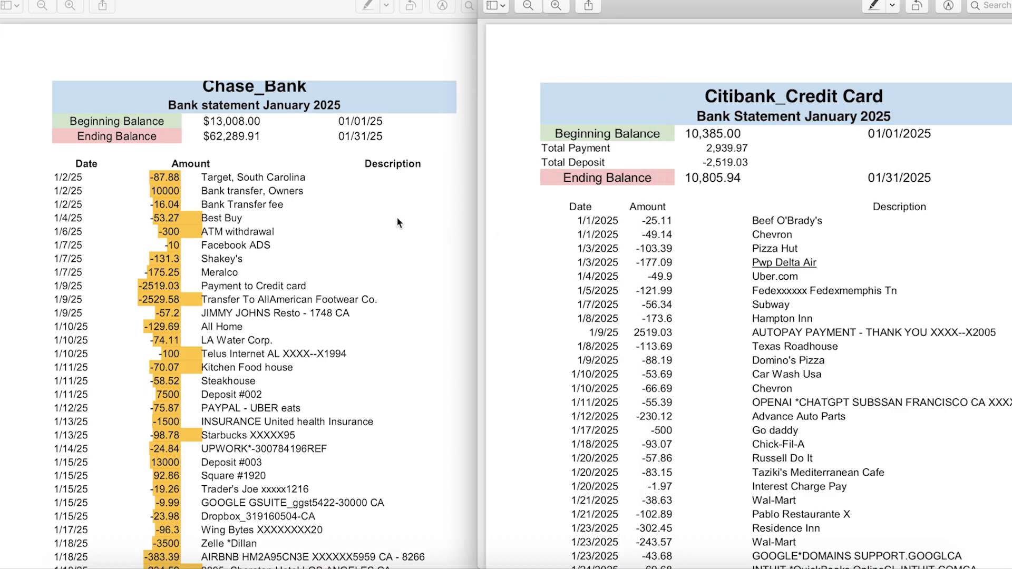
left_click(397, 217)
left_click(698, 243)
left_click(428, 219)
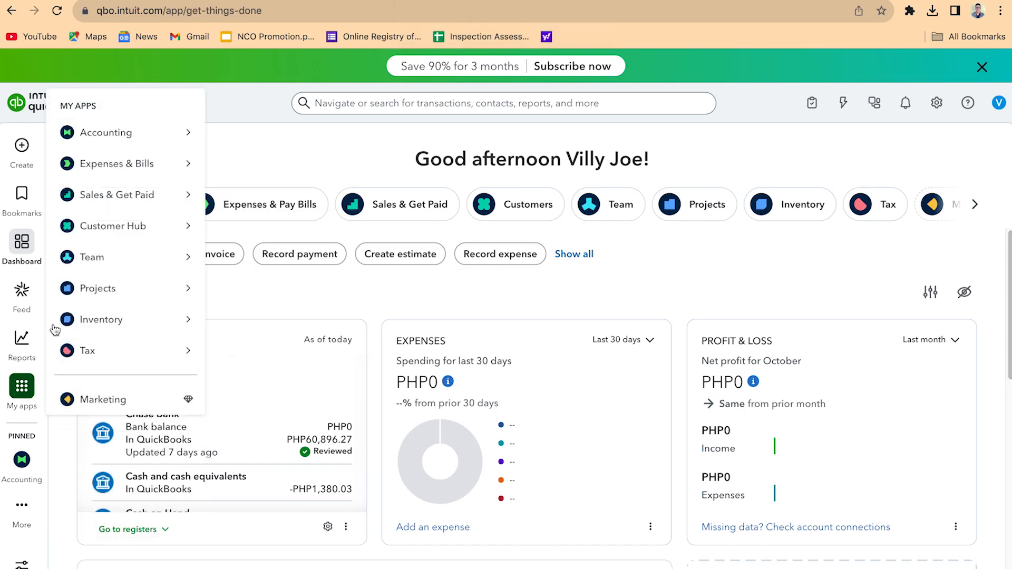
Step: Switch to QuickBooks Online, open the Accounting Reconcile page and proceed past its introduction to the reconciliation form
mouse_move(32, 382)
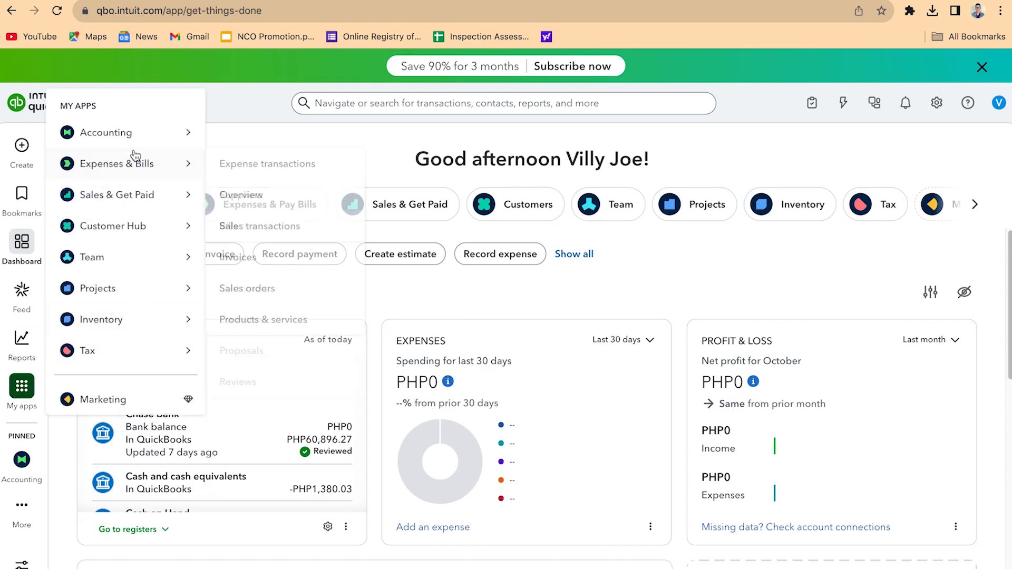
mouse_move(143, 133)
left_click(267, 197)
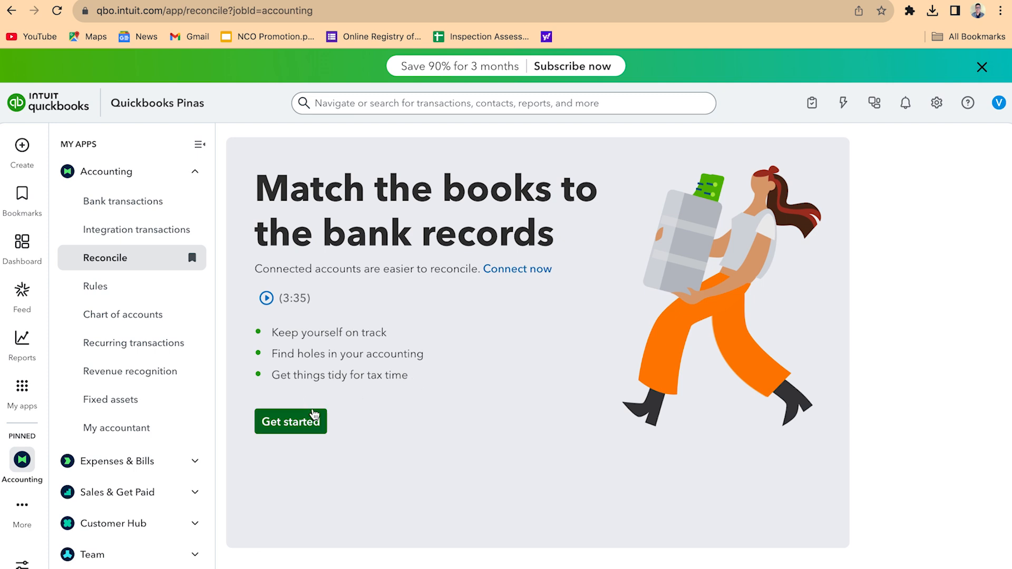
left_click(310, 432)
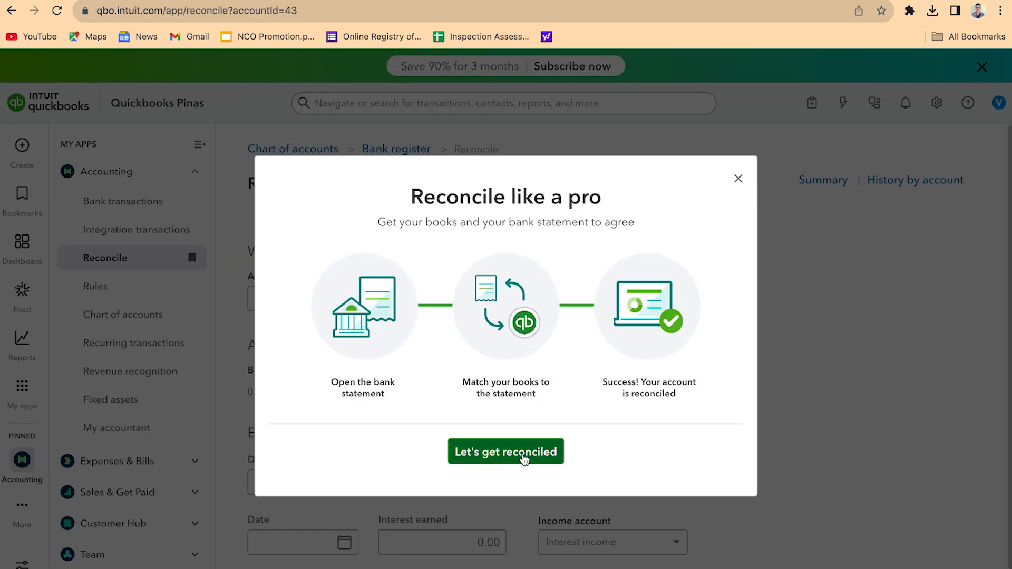
left_click(524, 460)
Step: Choose Chase Bank as the account to reconcile
scroll(485, 330, "down", 1)
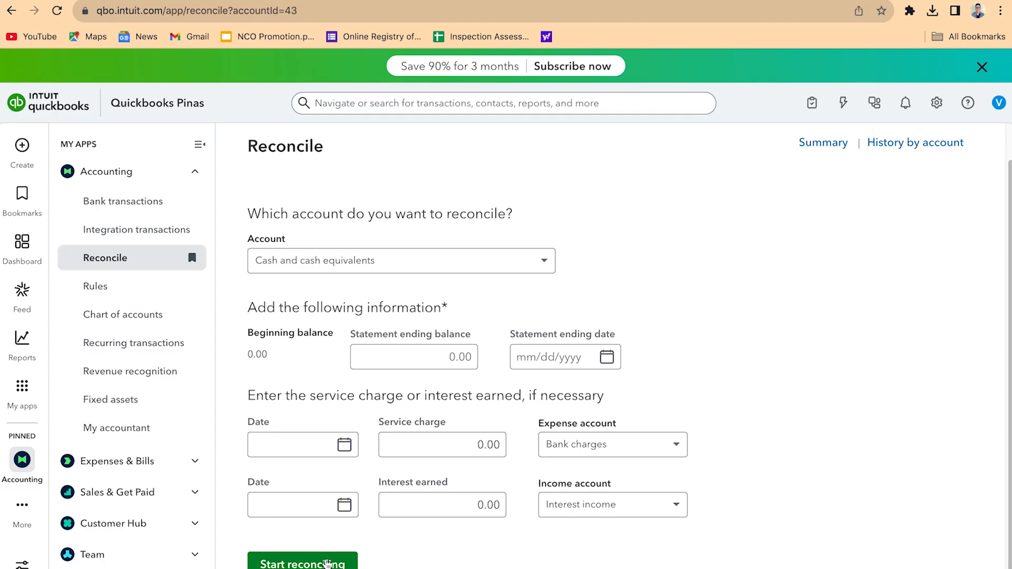
left_click(441, 262)
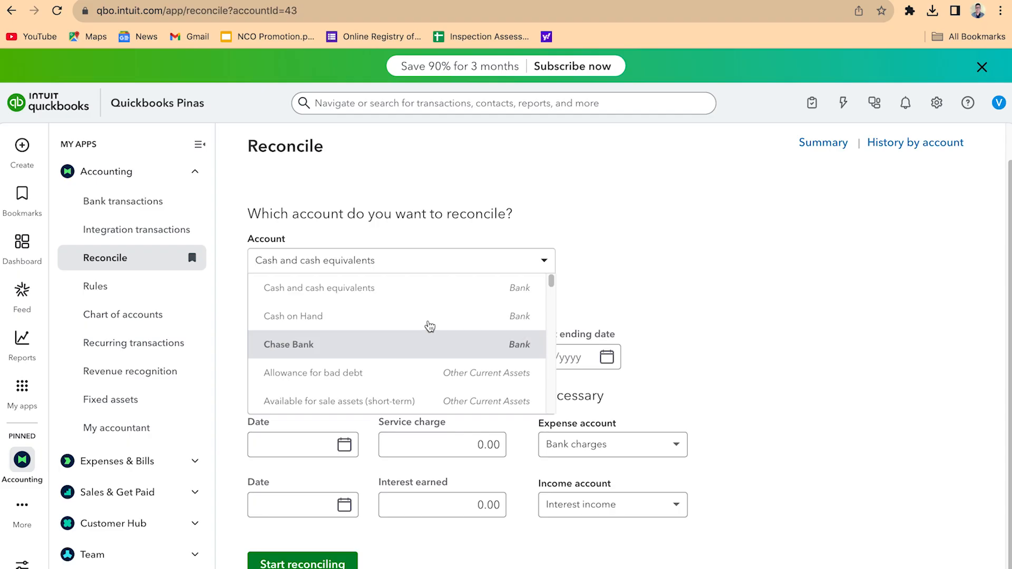
left_click(354, 346)
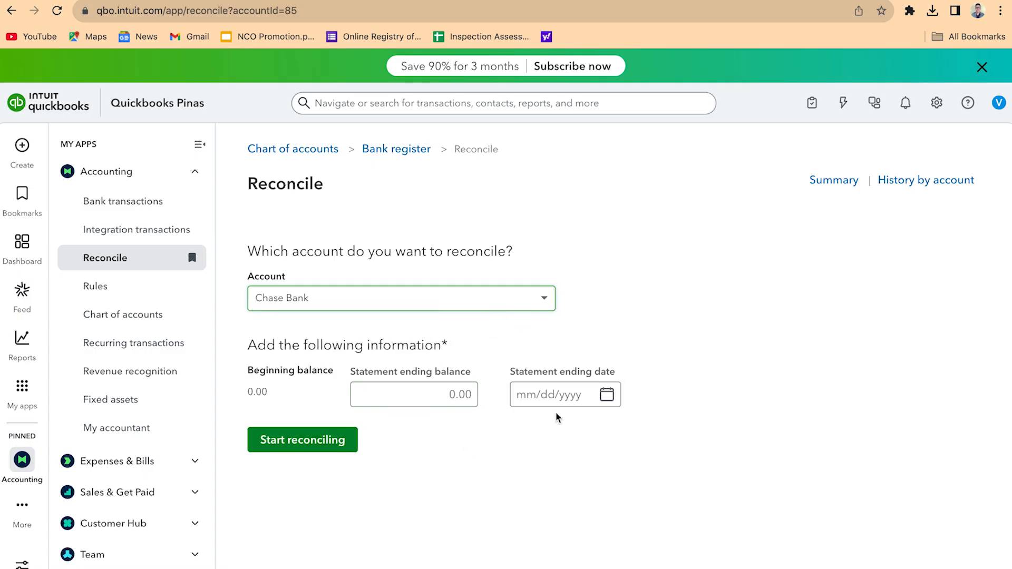
Step: Filter the chart of accounts by "chase bank" and open that account's history, dismissing the introductory tour
mouse_move(256, 378)
left_click(309, 152)
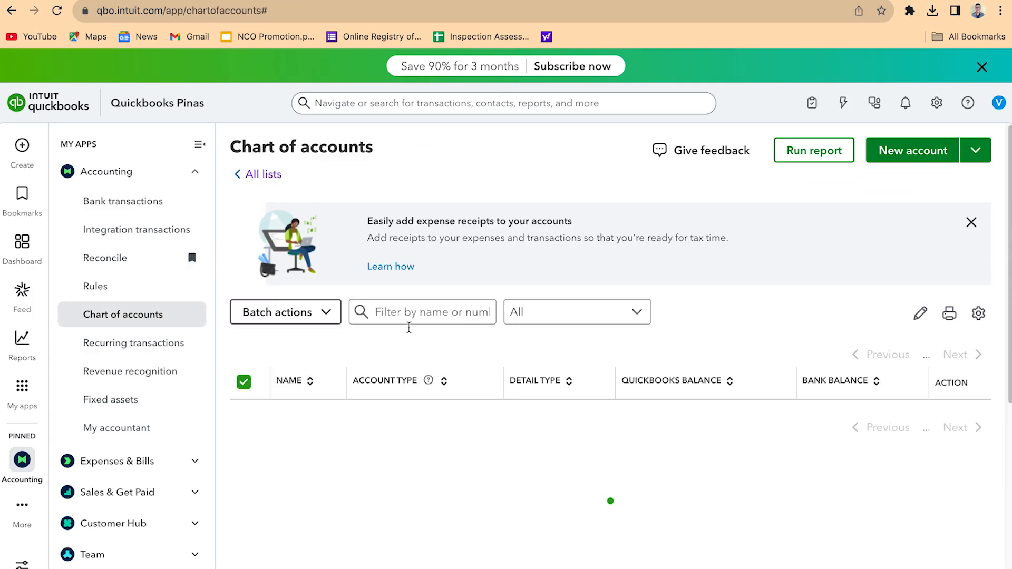
left_click(412, 311)
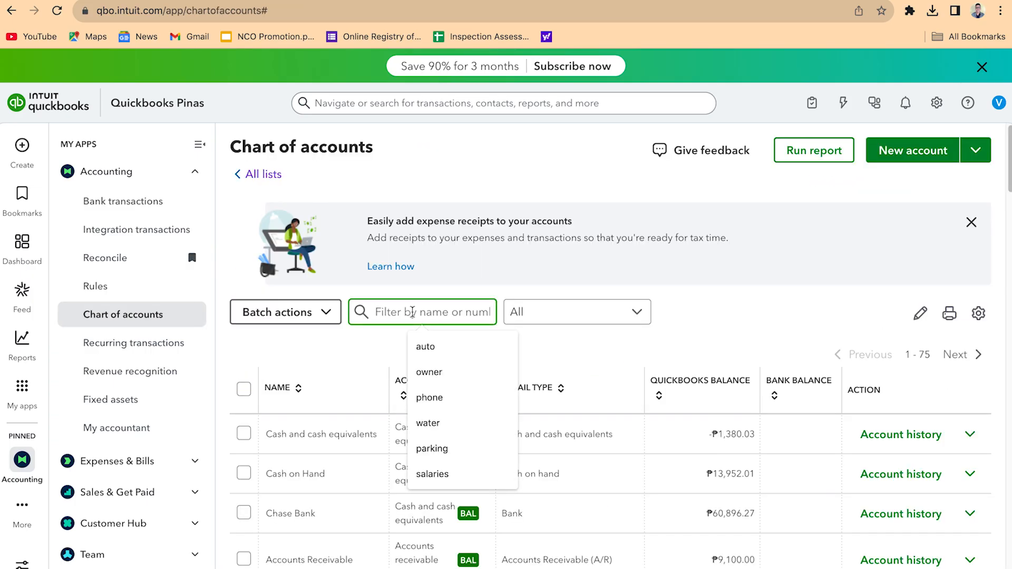
type("chase bank")
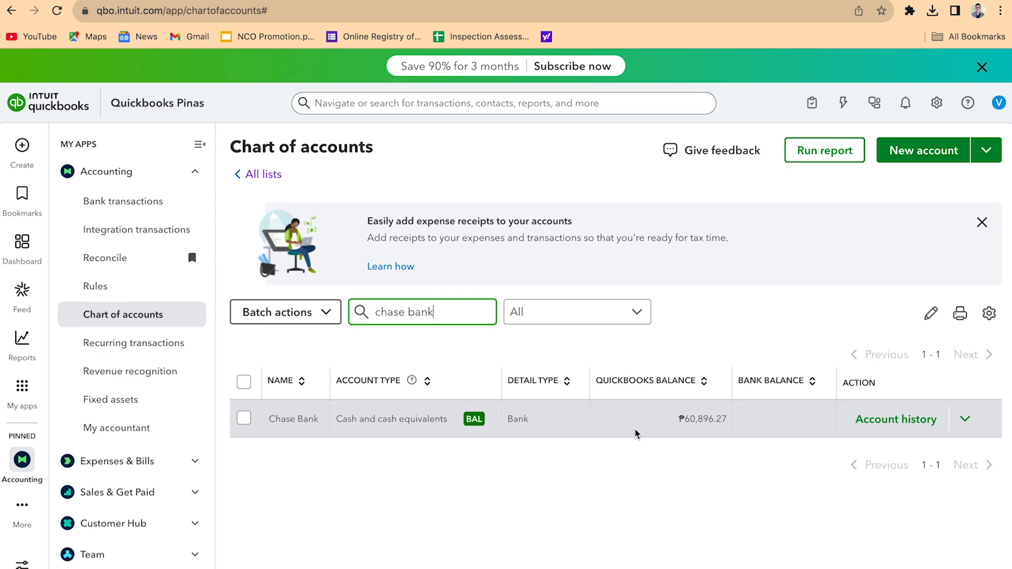
left_click(576, 423)
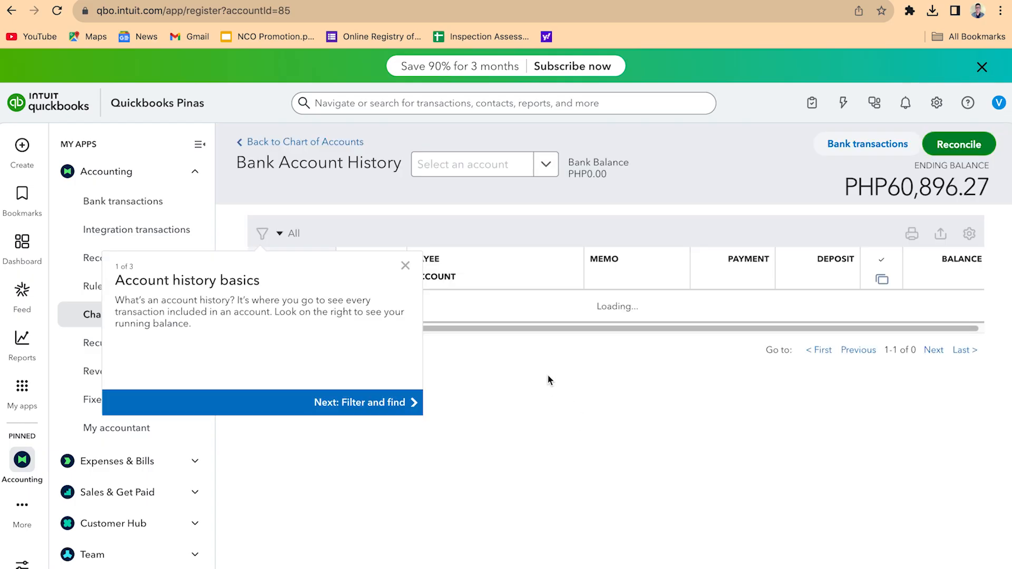
left_click(405, 299)
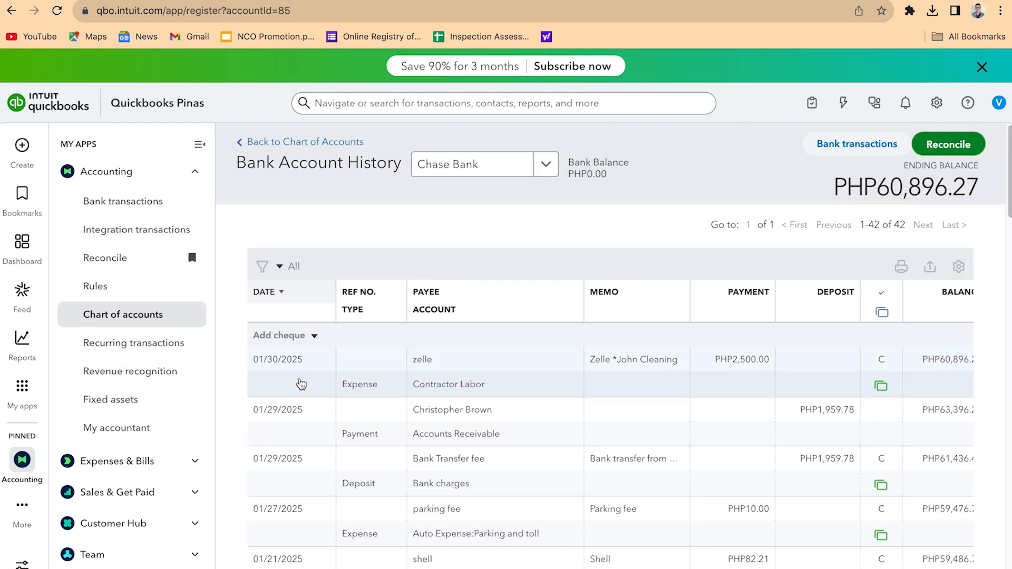
Step: Sort the Chase Bank account history by date, oldest first
left_click(315, 338)
left_click(315, 338)
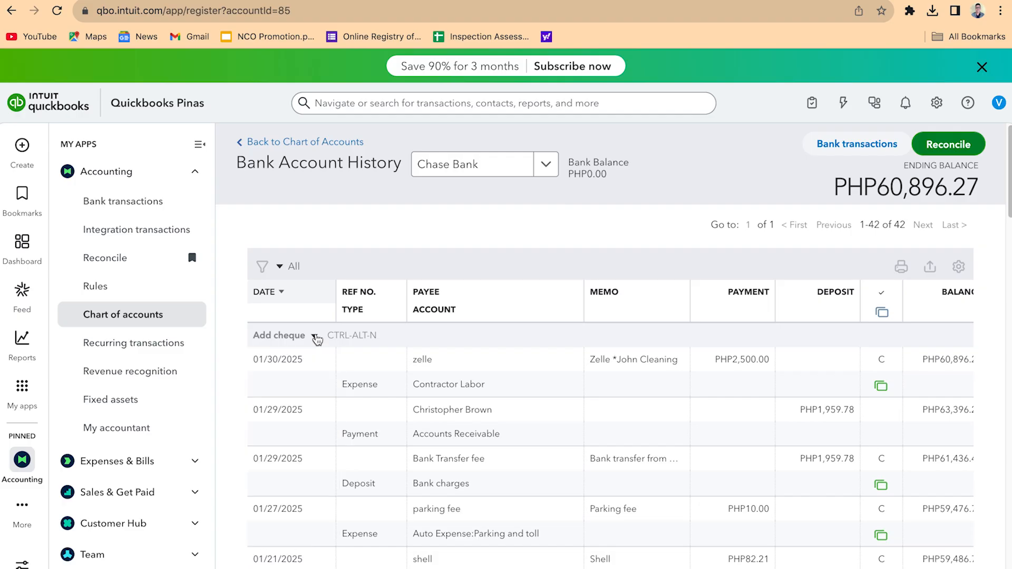
left_click(283, 292)
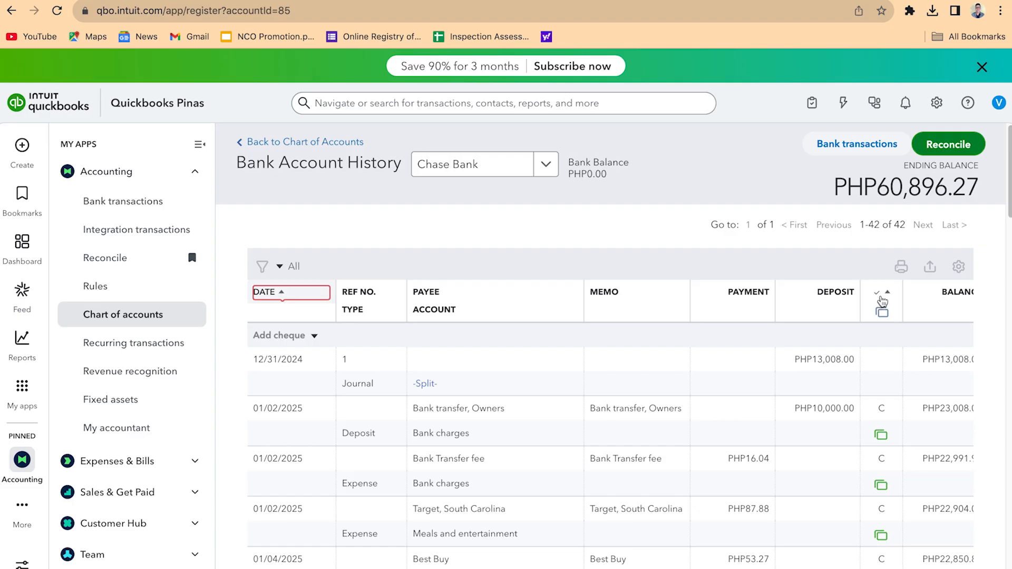
Step: Mark the 12/31/2024 opening journal entry as reconciled (R) and save it, accepting the modification of linked transactions
left_click(887, 364)
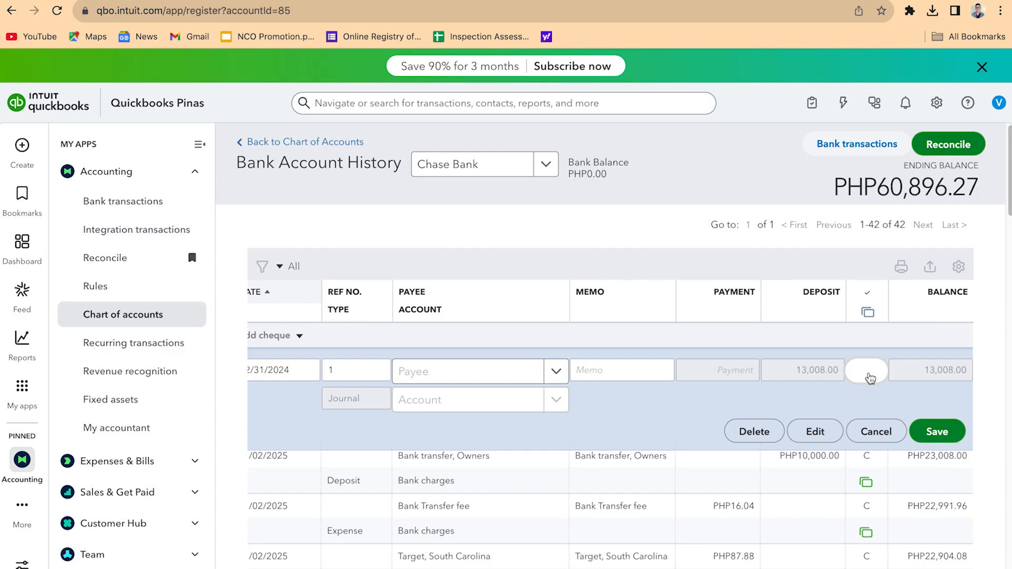
left_click(870, 375)
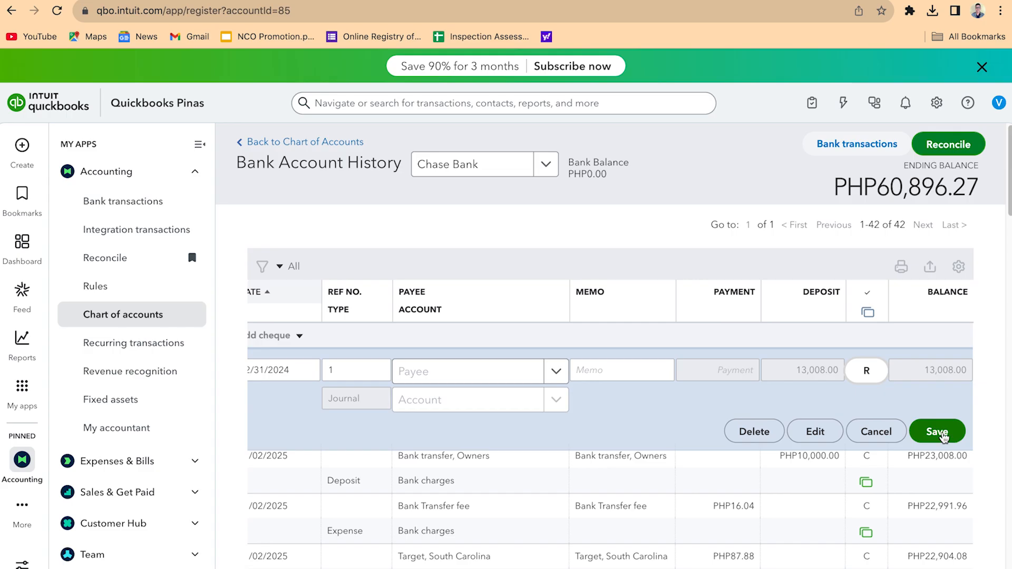
left_click(938, 432)
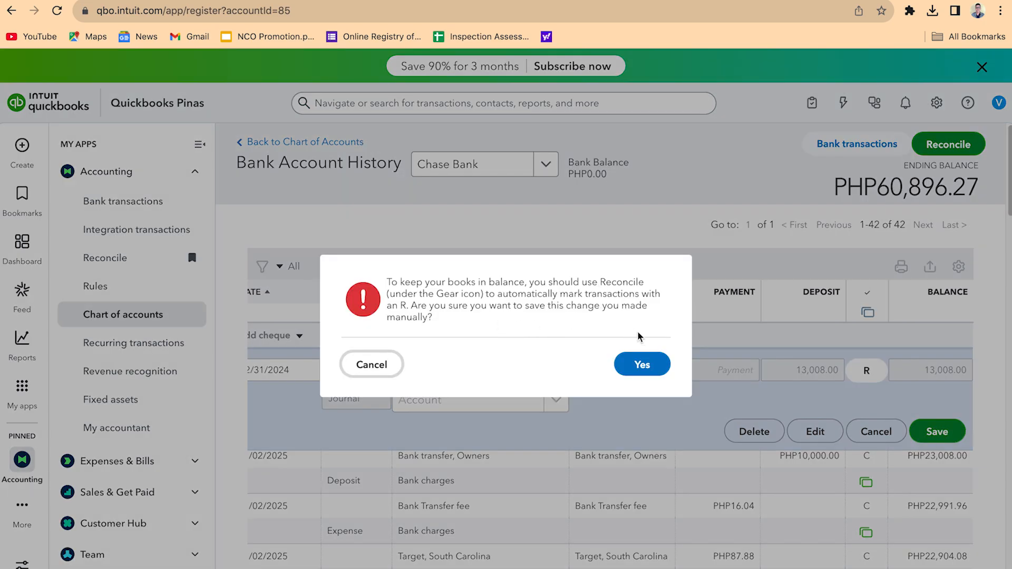
left_click(652, 368)
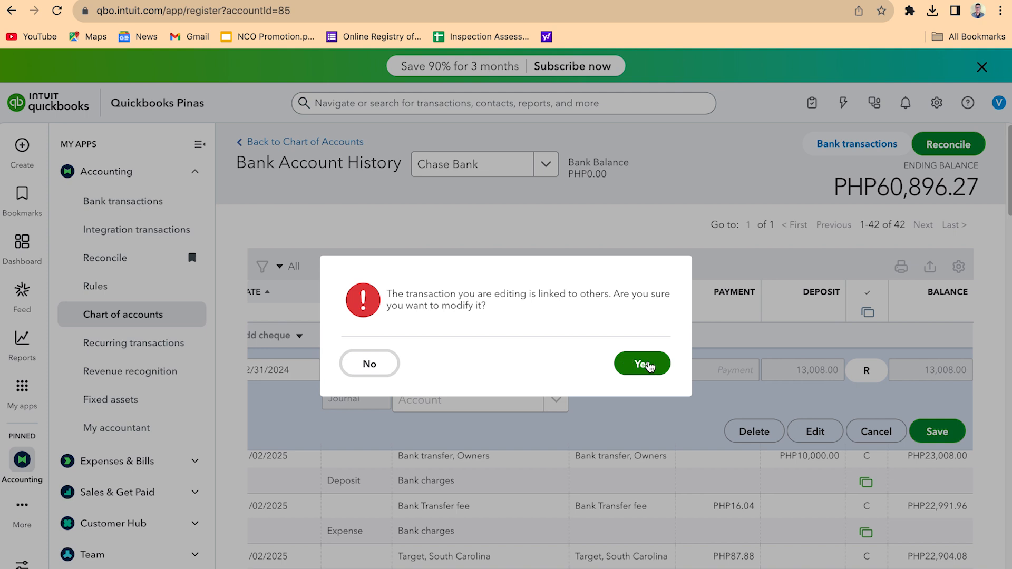
left_click(648, 365)
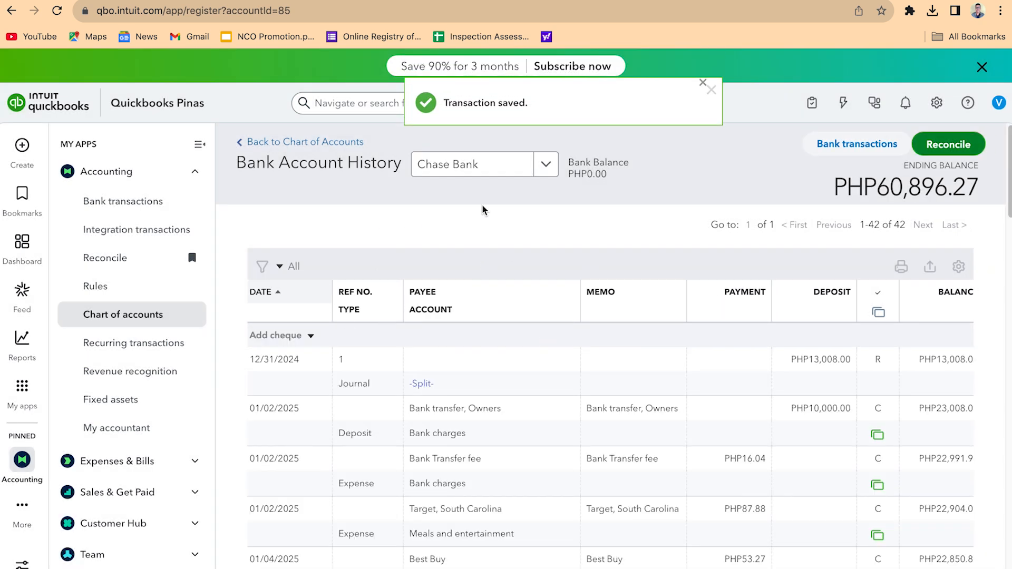
Step: Switch the account history to the Citi CC credit card account
left_click(501, 170)
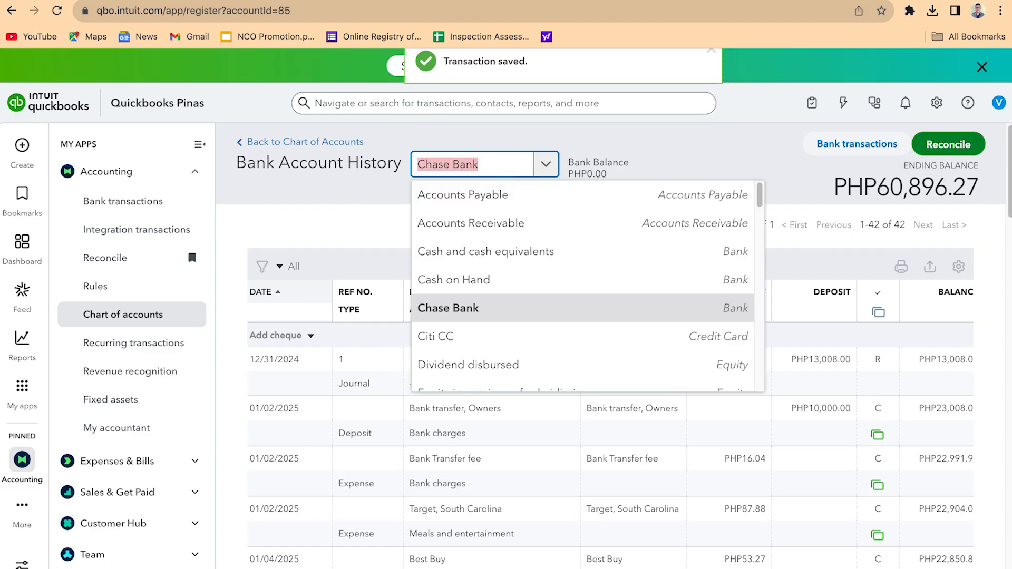
type("citi cc")
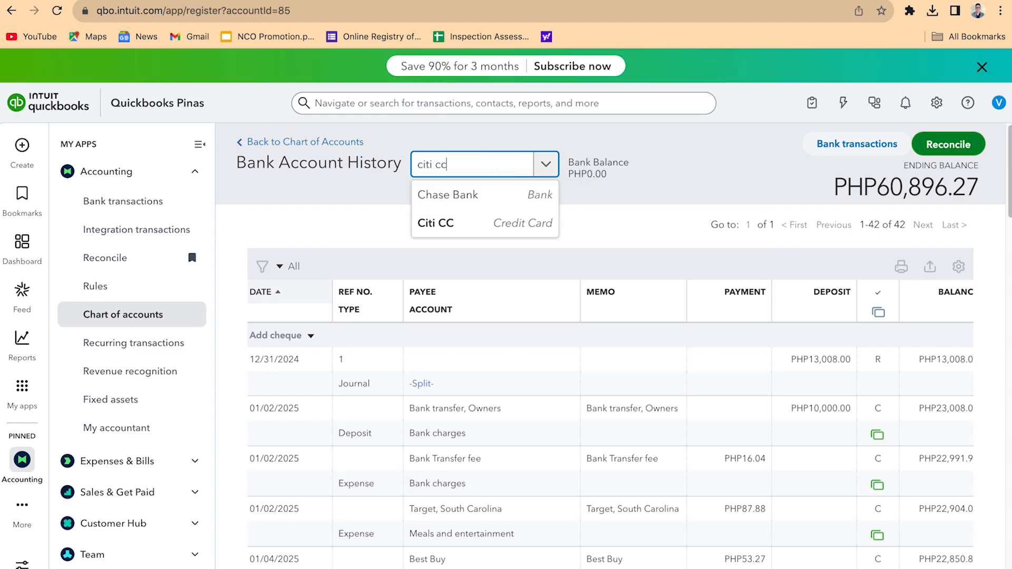
left_click(463, 225)
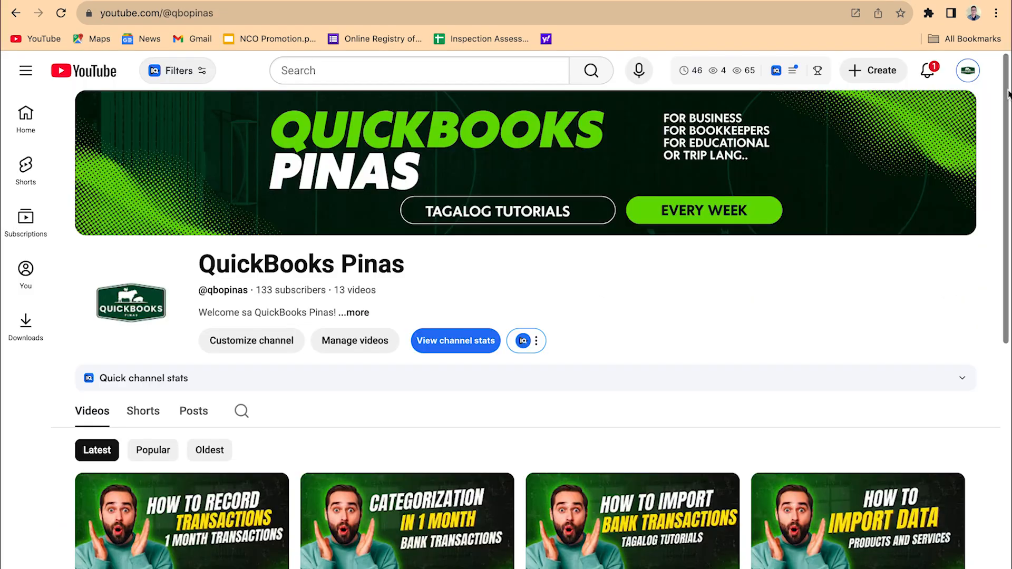
scroll(506, 326, "down", 4)
scroll(640, 401, "down", 1)
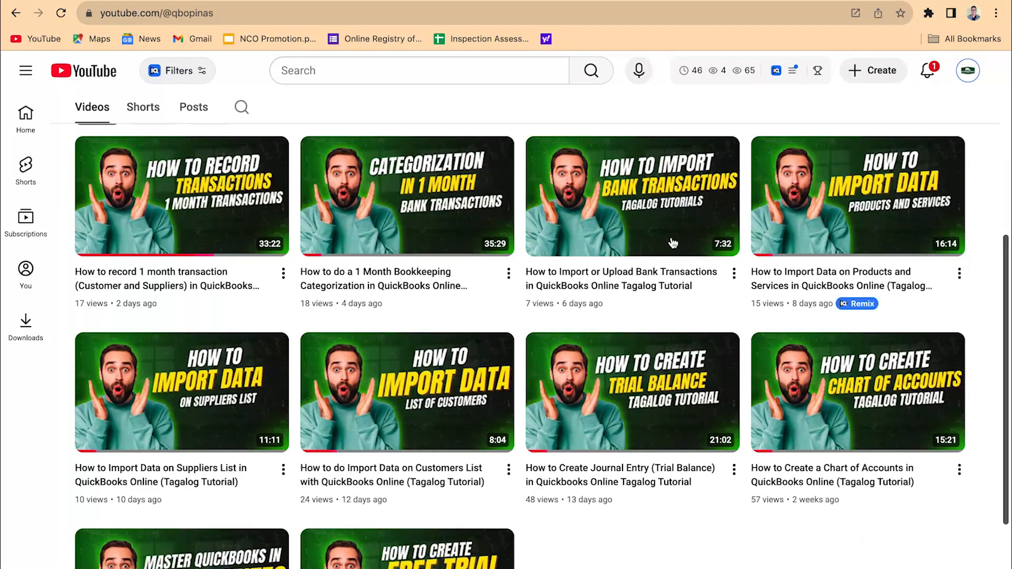
left_click(641, 400)
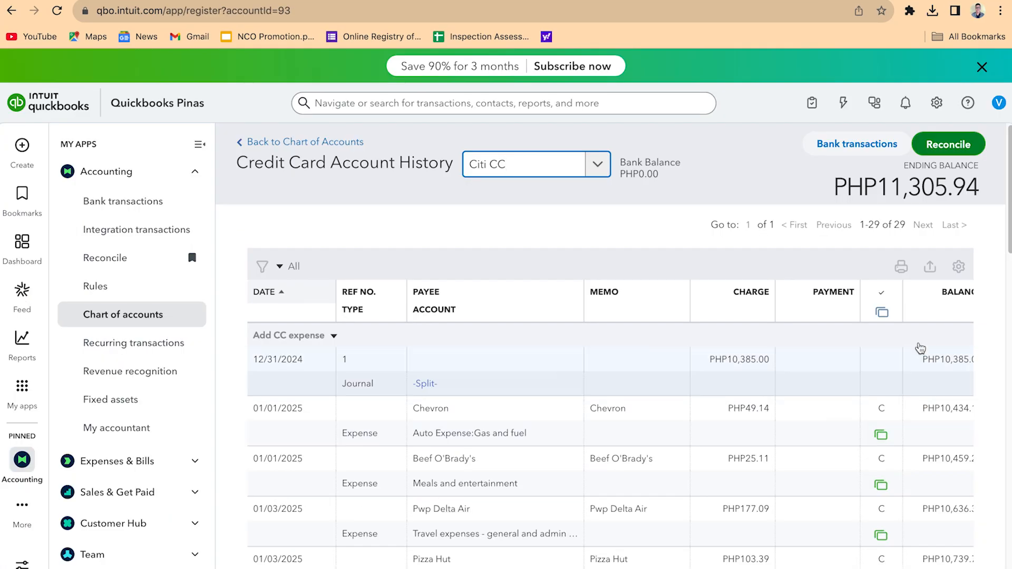
Step: Mark the Citi CC account's 12/31/2024 opening journal entry as reconciled (R) and save it, accepting the manual change
left_click(881, 363)
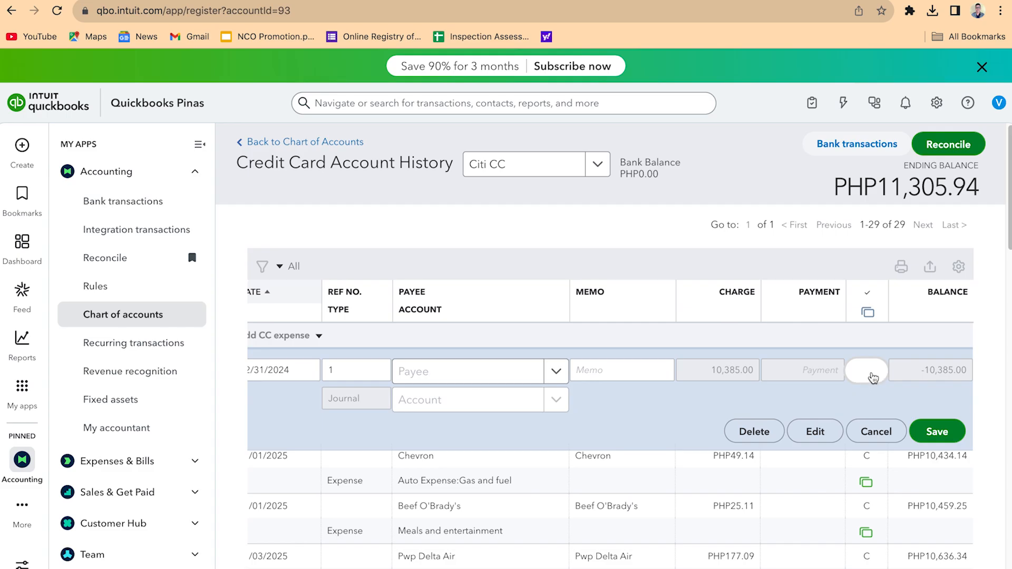
left_click(873, 375)
left_click(937, 433)
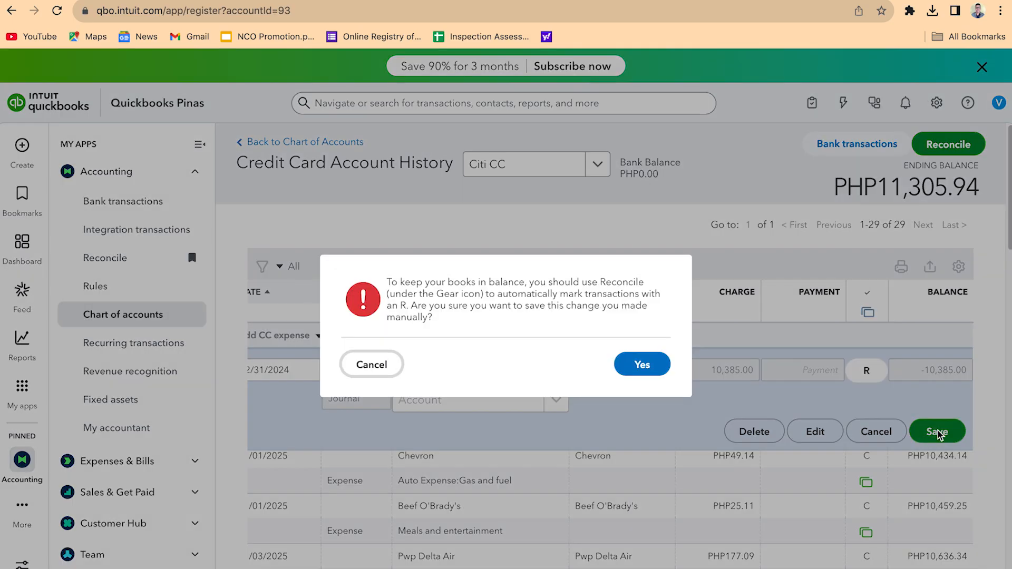
left_click(665, 368)
left_click(668, 369)
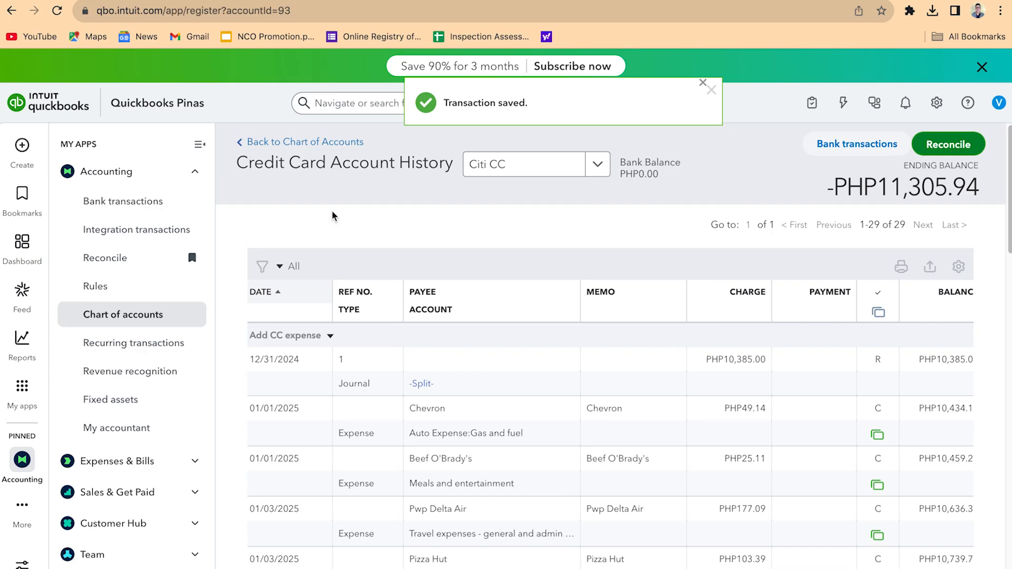
Step: Go to the Reconcile page and choose Chase Bank as the account to reconcile
left_click(130, 261)
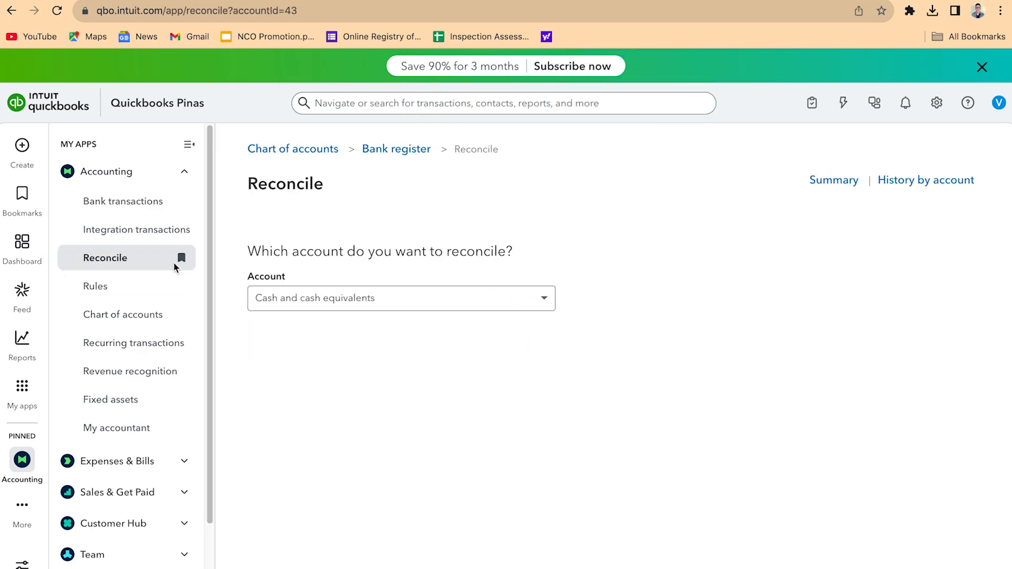
left_click(390, 298)
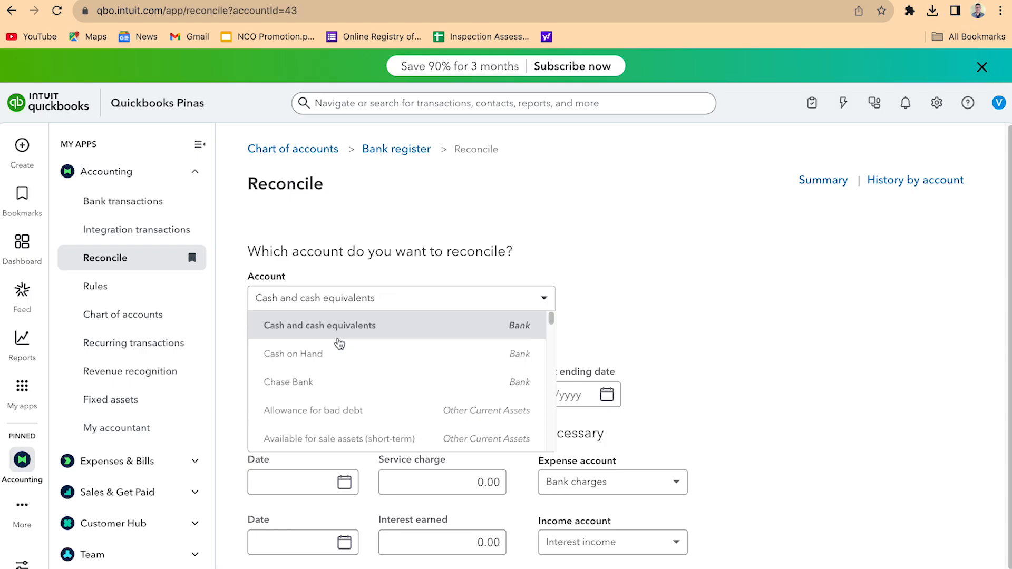
left_click(319, 384)
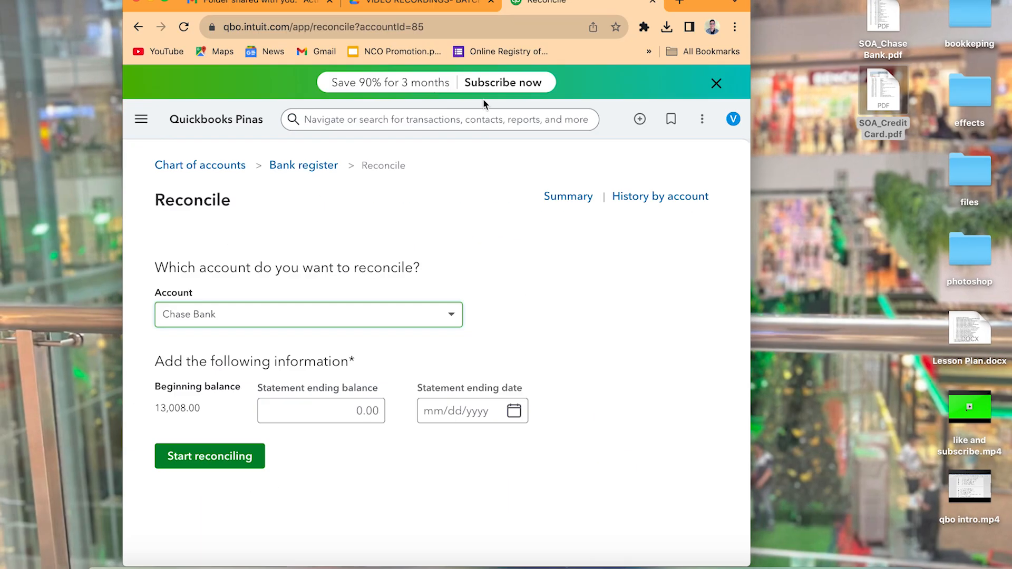
Step: Open SOA_Chase Bank.pdf beside the browser and compare its beginning balance with the one on the Reconcile page
double_click(883, 24)
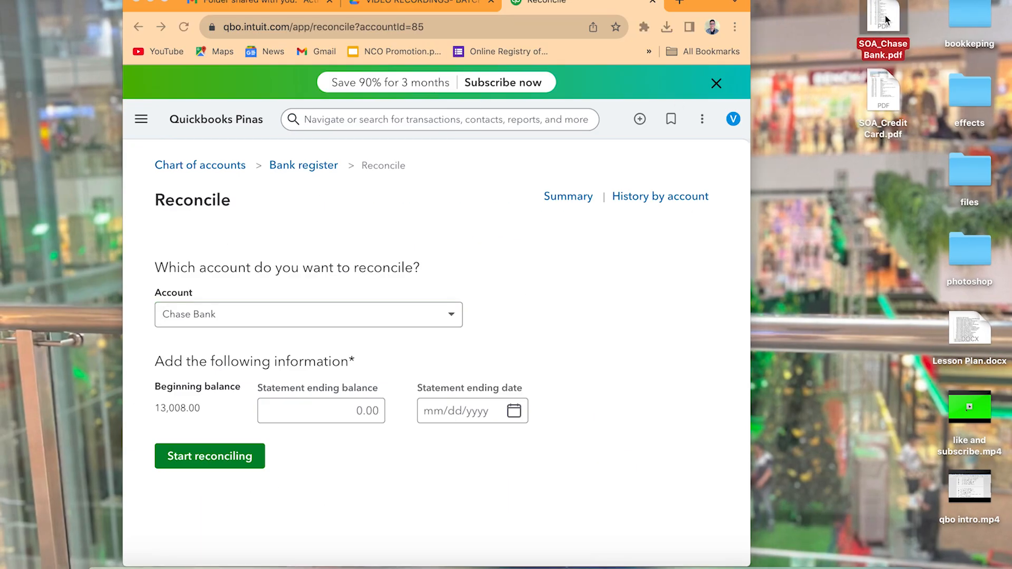
left_click_drag(473, 13, 741, 30)
left_click_drag(268, 123, 495, 124)
left_click_drag(562, 132, 727, 132)
left_click(698, 130)
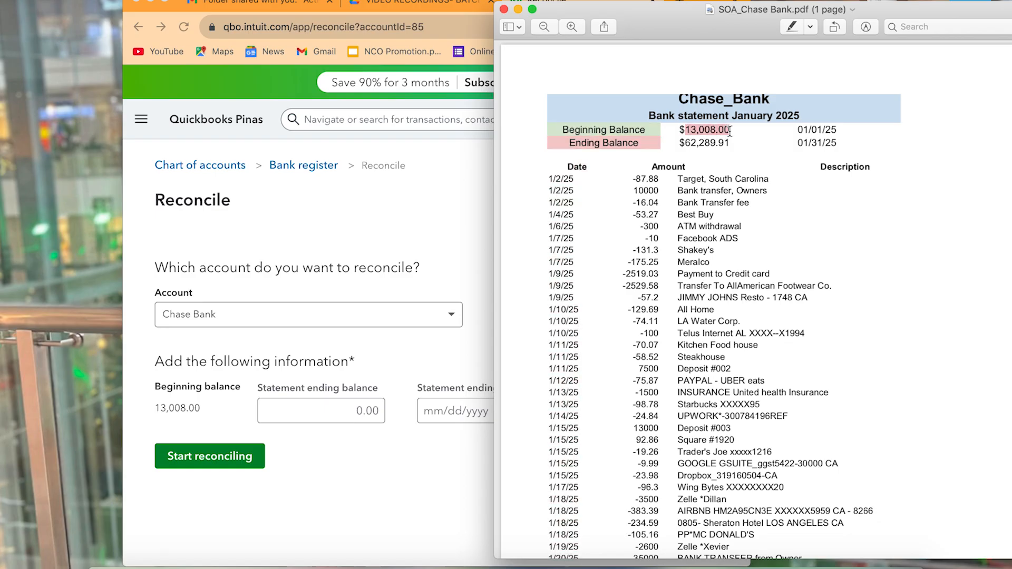
left_click(193, 416)
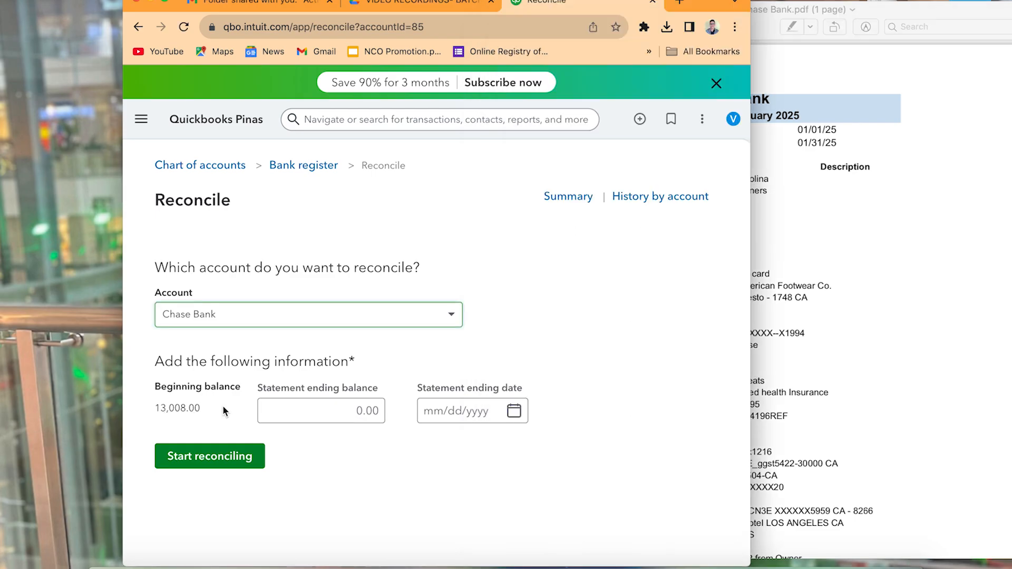
Step: Copy the ending balance 62,289.91 from the Chase Bank statement into the statement ending balance
left_click(334, 414)
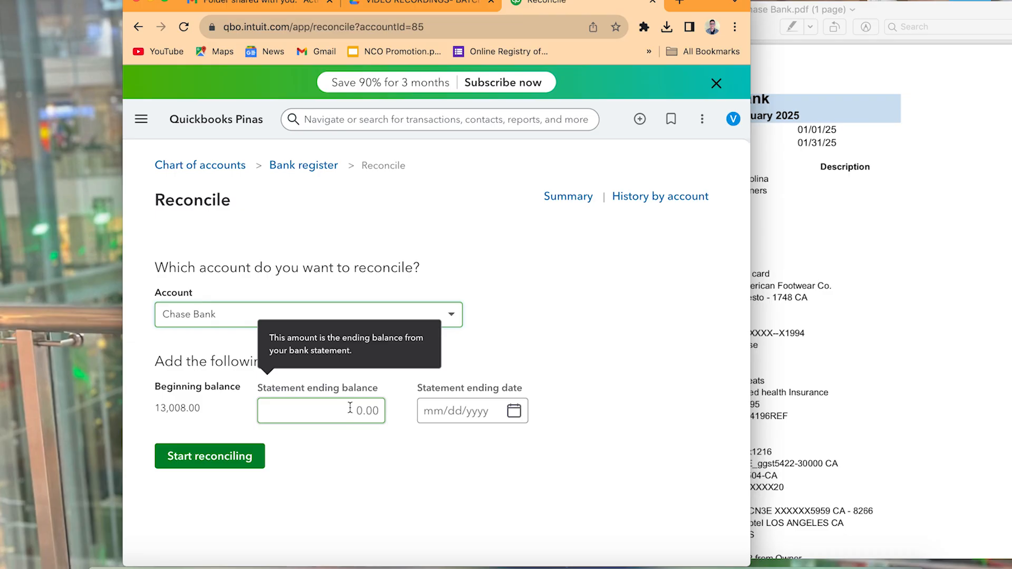
left_click(846, 272)
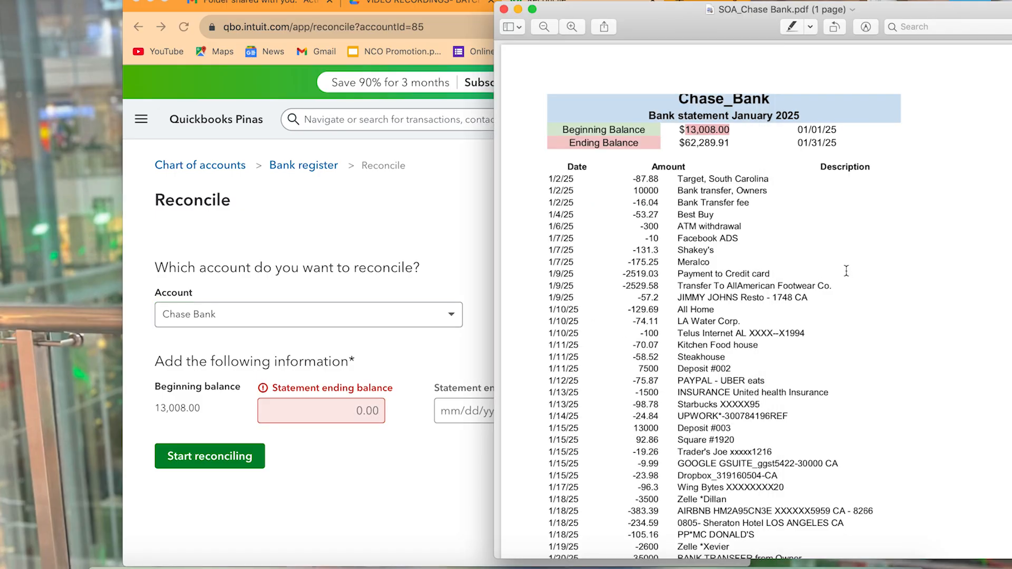
left_click(729, 143)
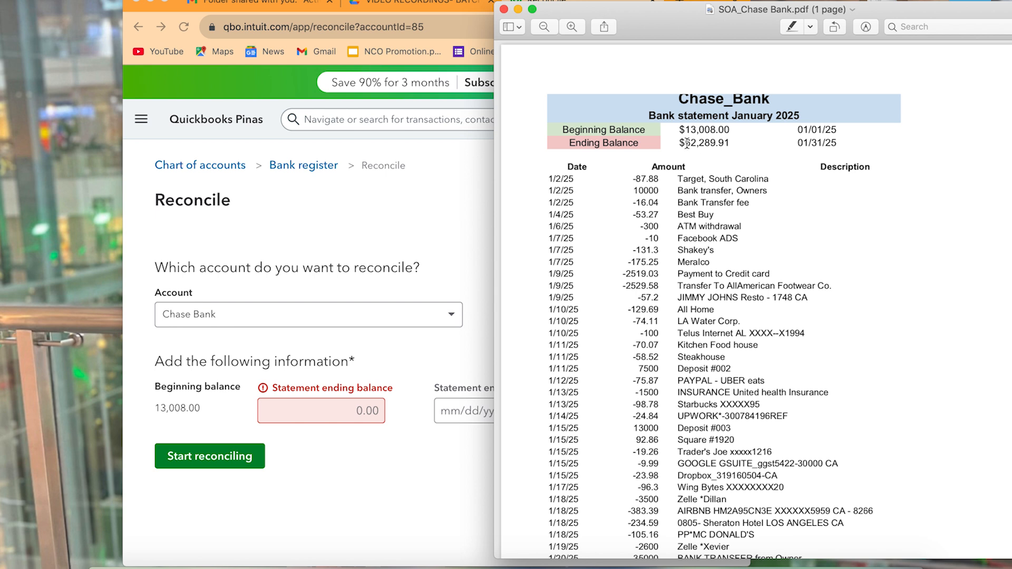
left_click_drag(687, 143, 722, 144)
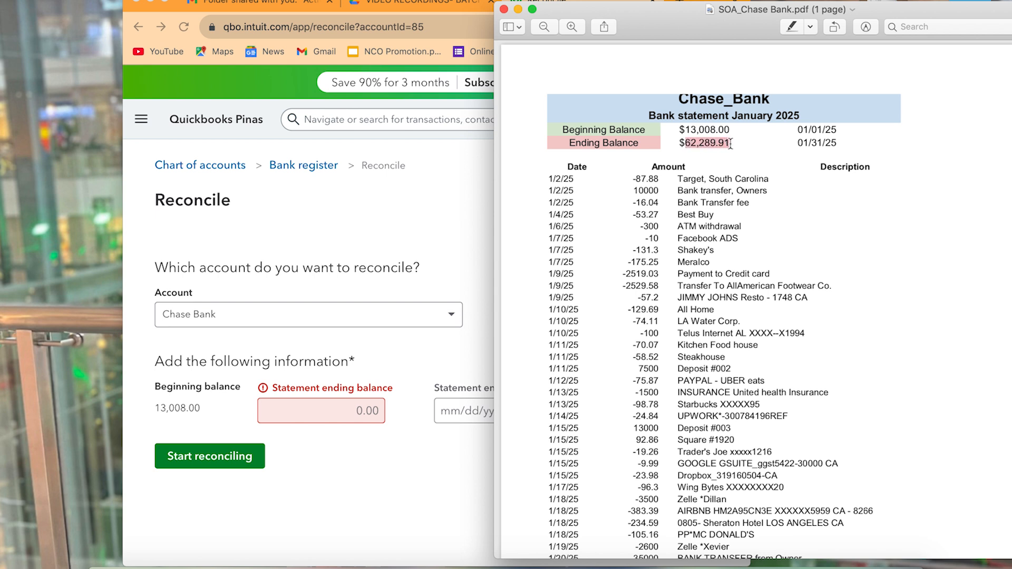
left_click(333, 410)
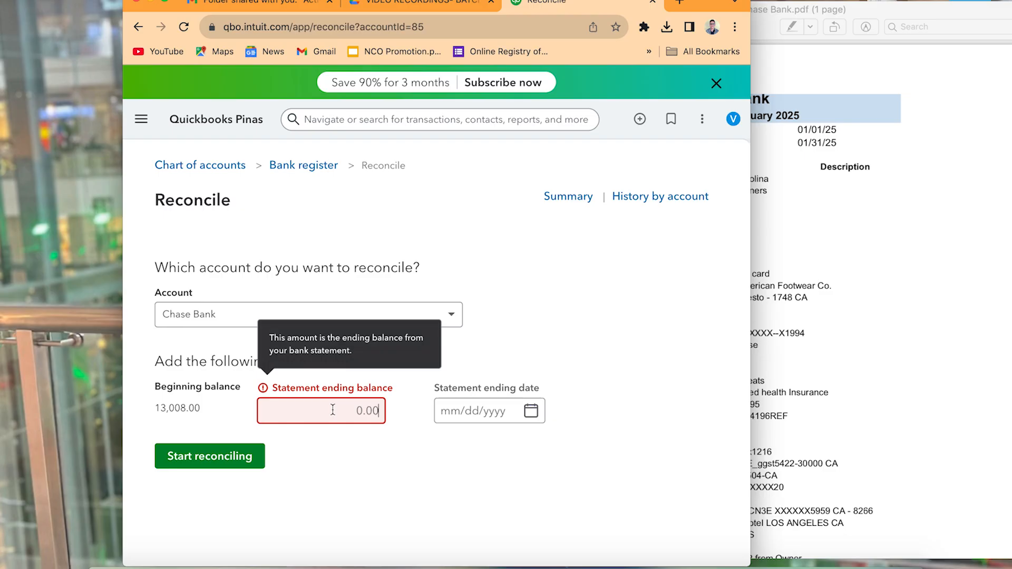
type("62,289.91")
key("Tab")
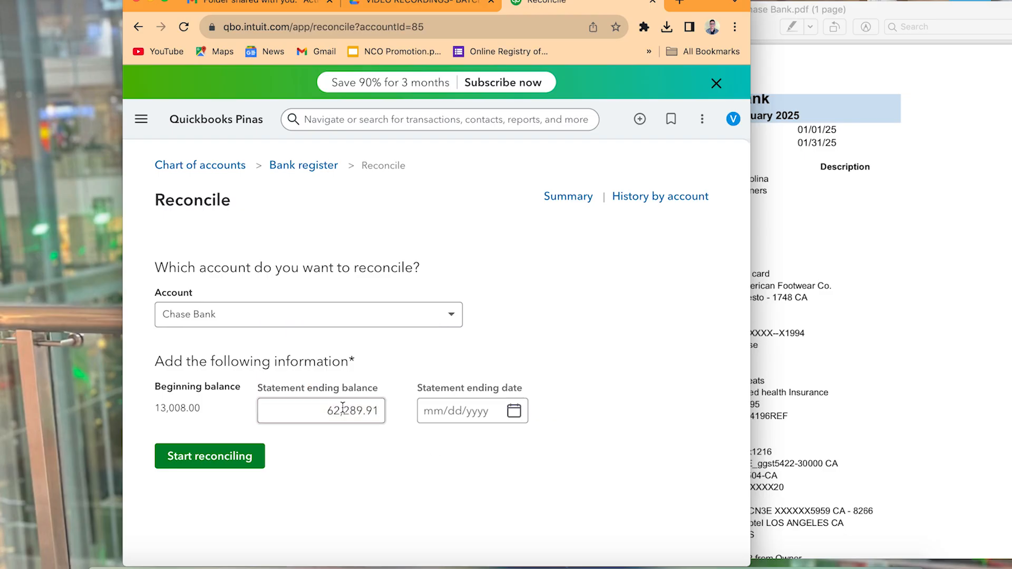
Step: Set the statement ending date to 01/31/2025, as on the bank statement, and start reconciling Chase Bank
left_click(802, 253)
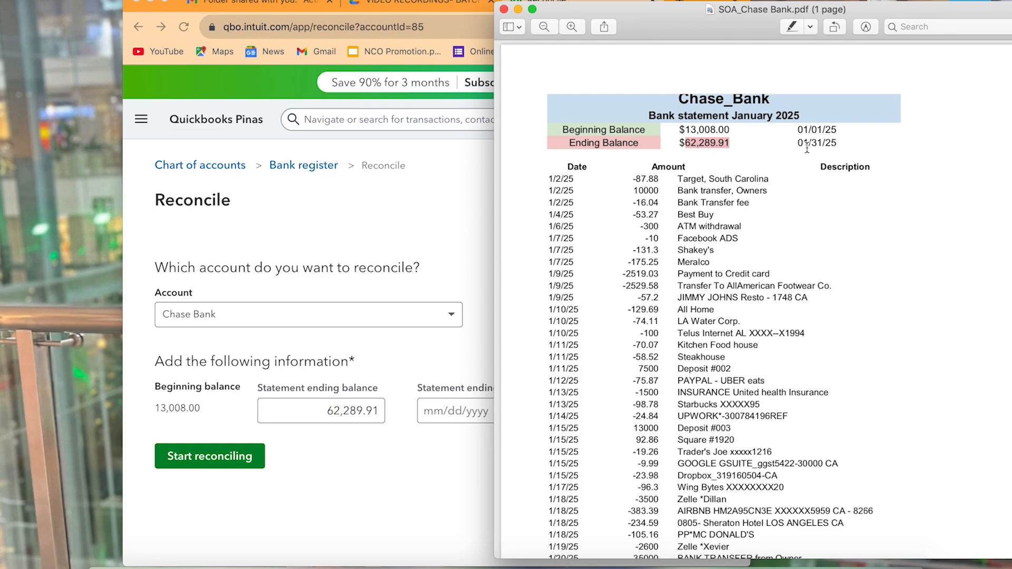
left_click_drag(798, 144, 844, 143)
key("super+c")
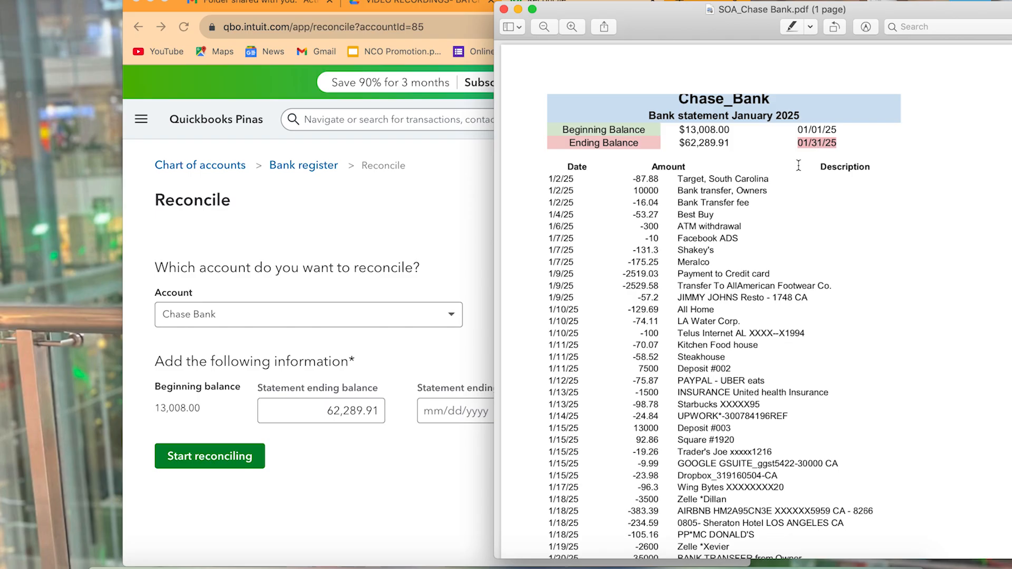
left_click(474, 411)
key("super+v")
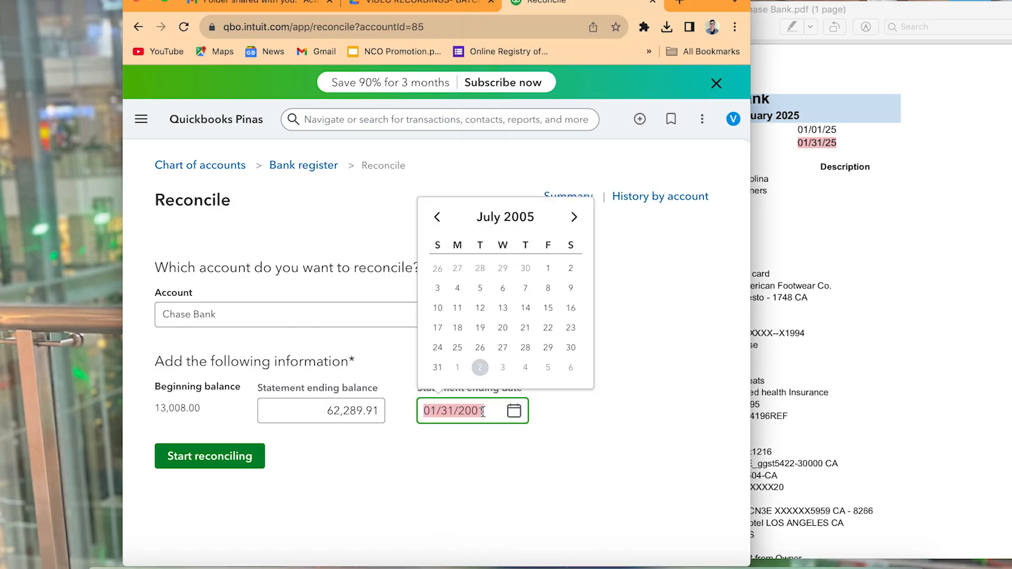
type("01/3")
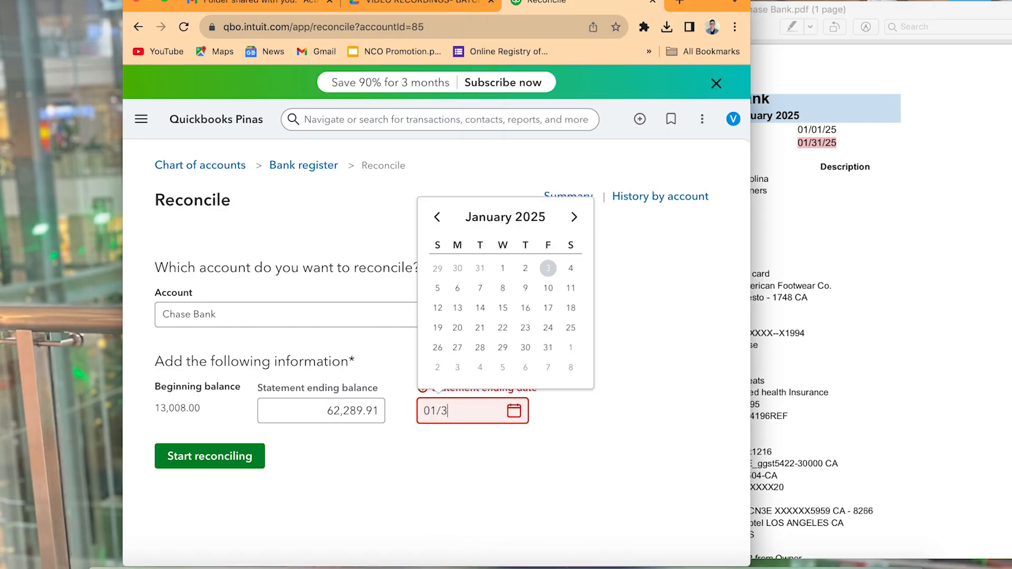
type("1/2025")
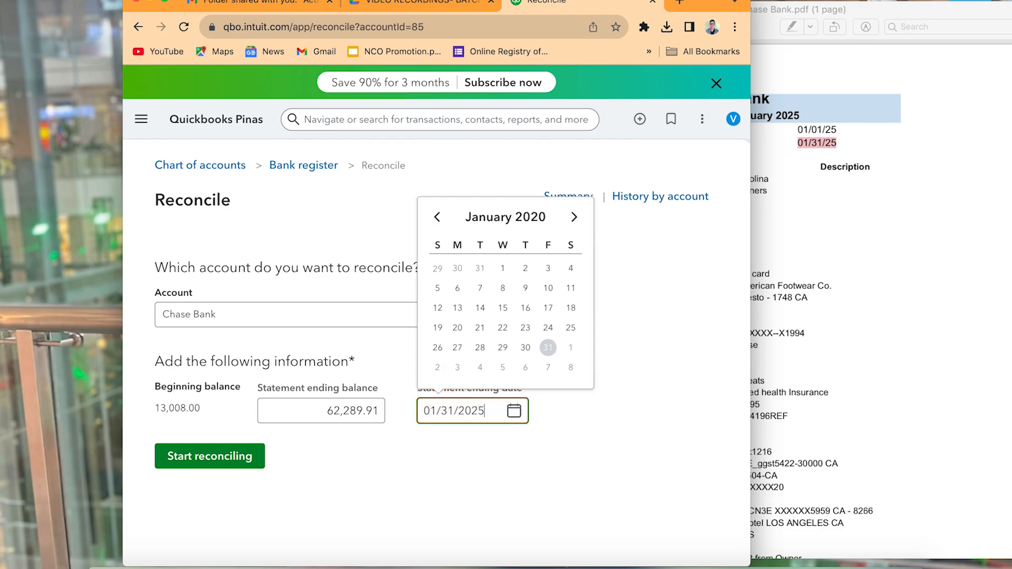
left_click(548, 439)
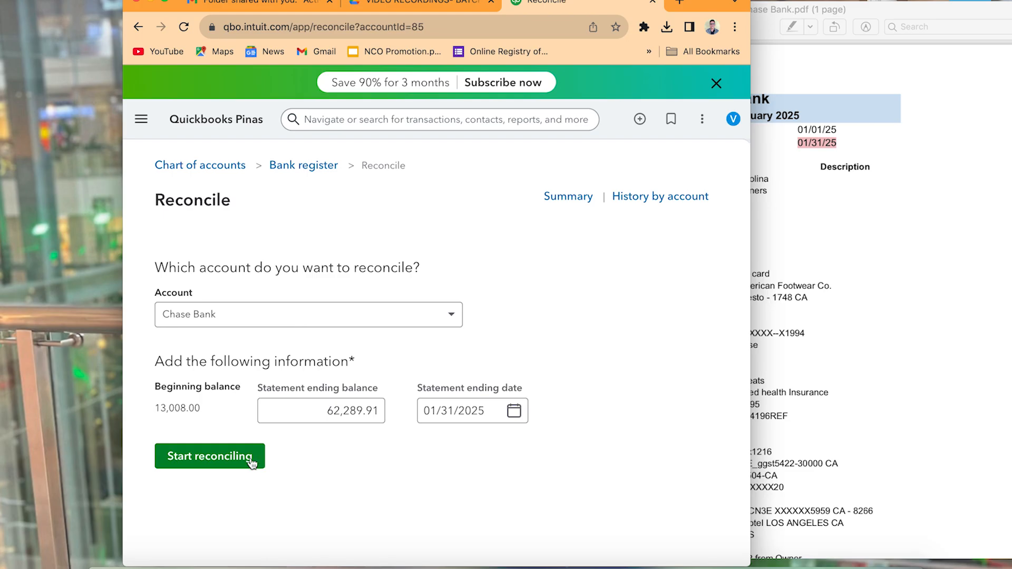
left_click(233, 463)
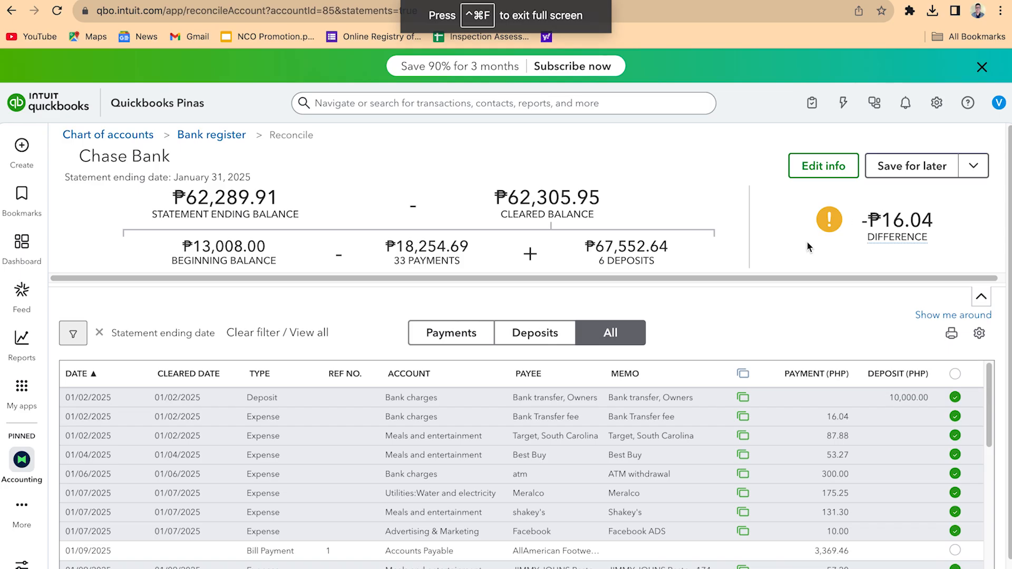
Step: Examine the Chase Bank reconciliation's balances, difference, and list of payments and deposits
scroll(1009, 319, "down", 2)
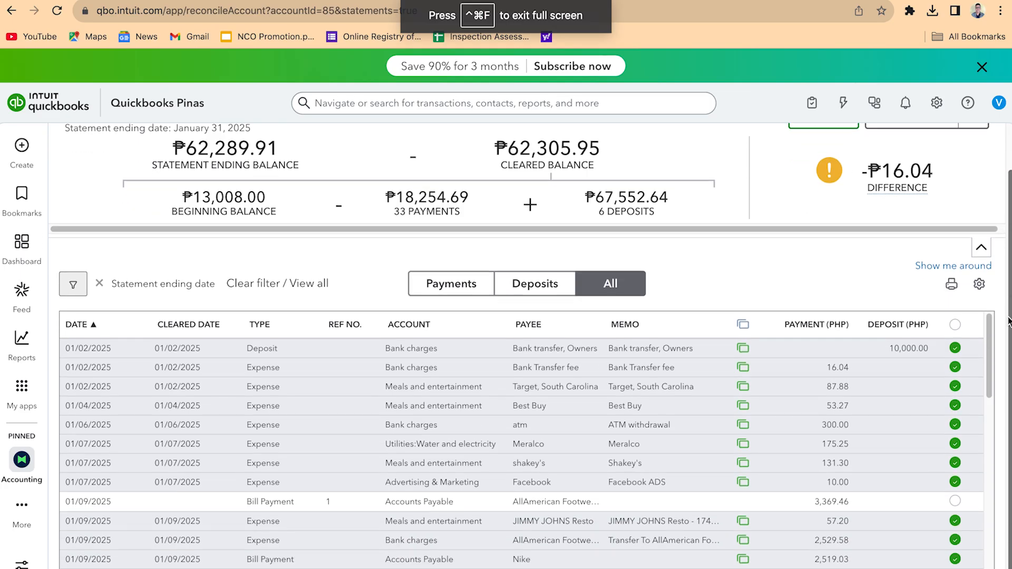
scroll(1008, 311, "up", 2)
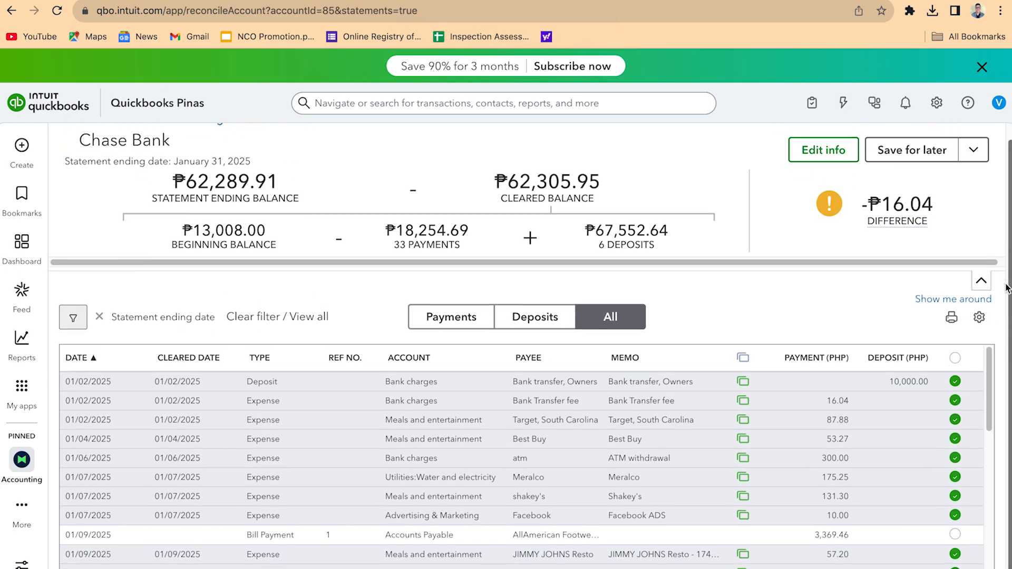
scroll(1007, 289, "down", 2)
mouse_move(989, 351)
left_mouse_down()
mouse_move(998, 530)
mouse_move(1003, 343)
left_mouse_up()
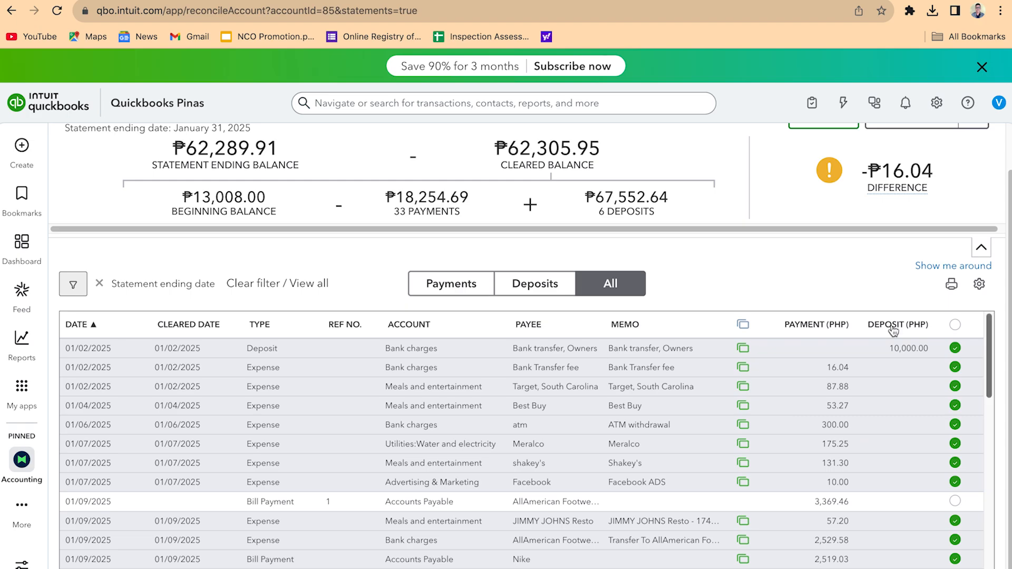
scroll(968, 216, "up", 1)
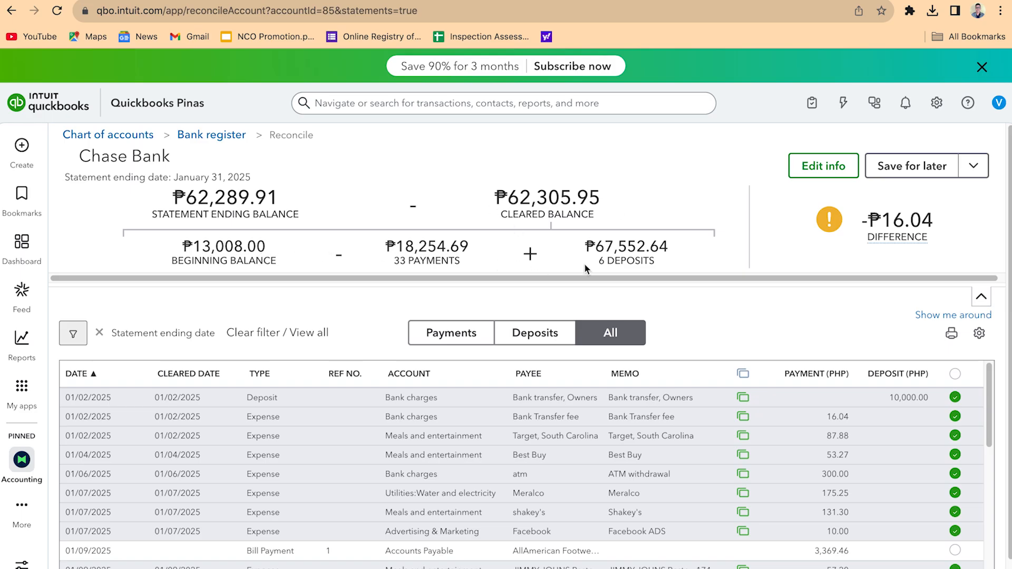
mouse_move(920, 238)
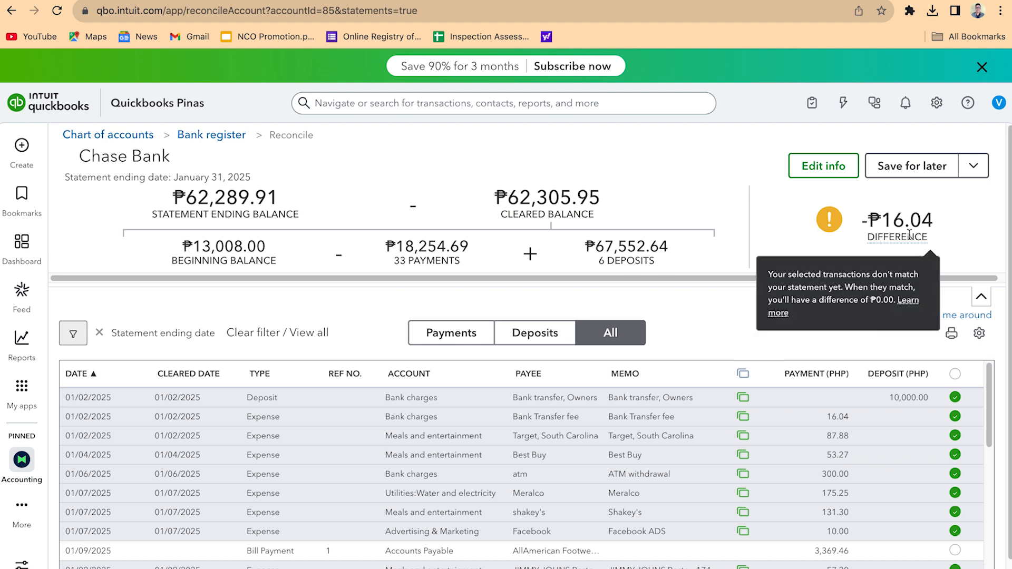
scroll(1005, 321, "down", 1)
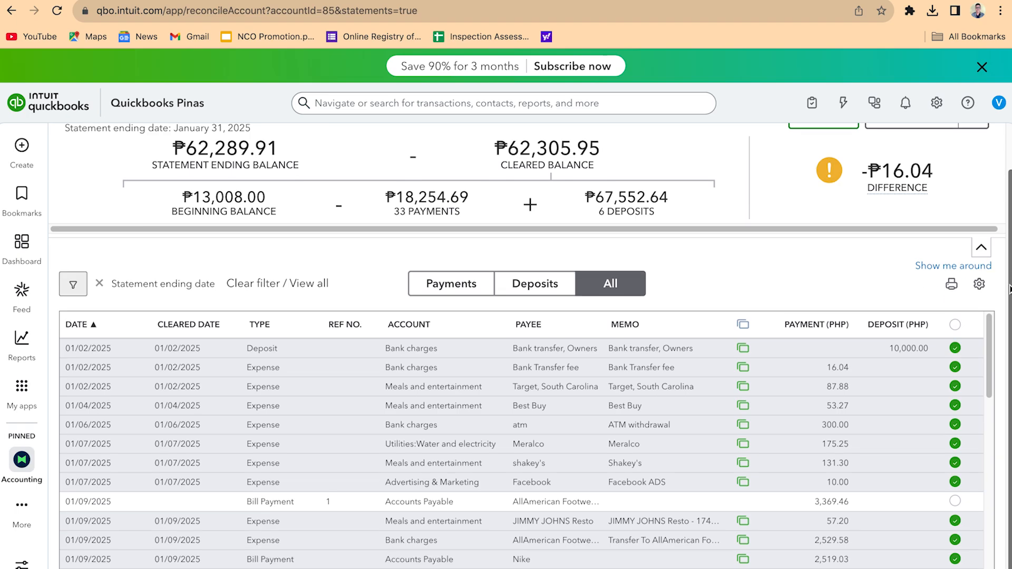
Step: Select all transactions in the Chase Bank reconciliation, accepting the confirmation, and clear the selection so none is marked
left_click(955, 325)
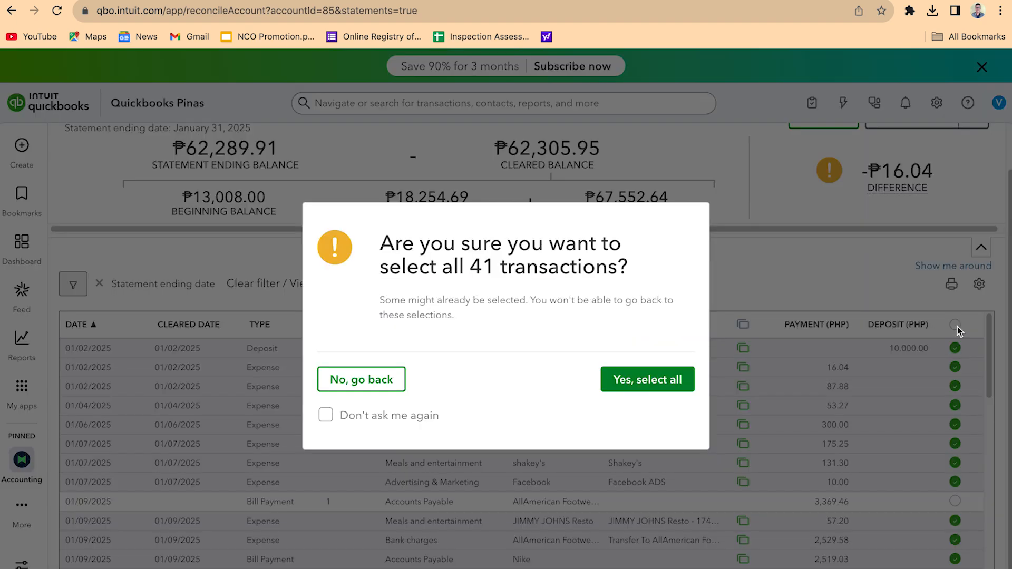
left_click(670, 388)
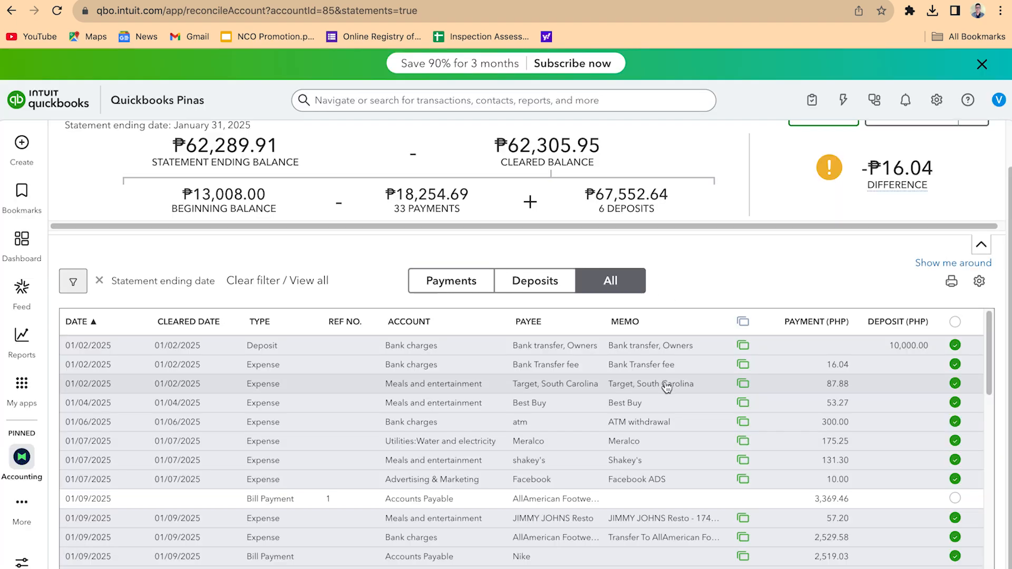
left_click(955, 323)
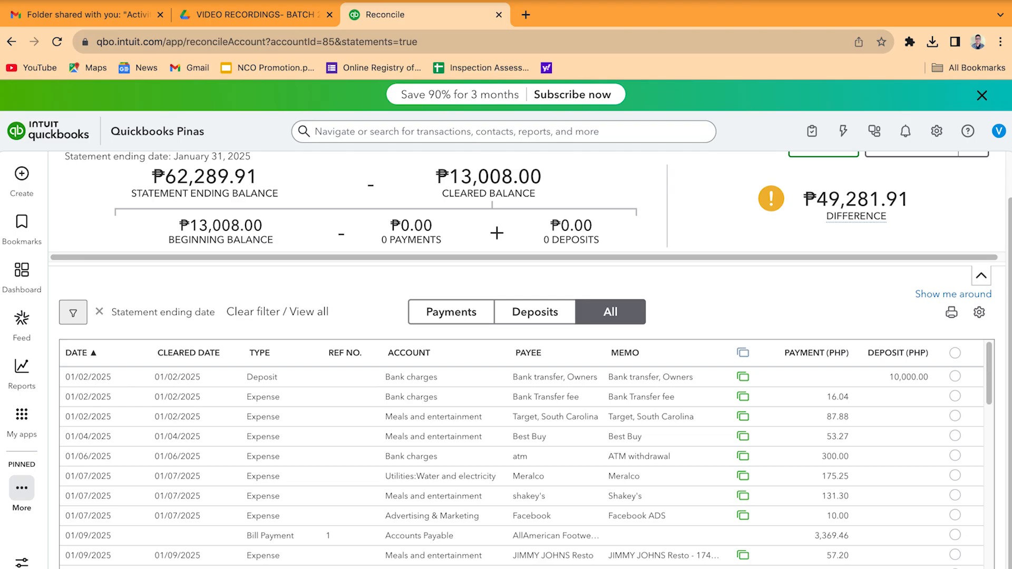
Step: Arrange the reconciliation browser window and the Chase Bank statement PDF side by side for comparison
left_click(41, 1)
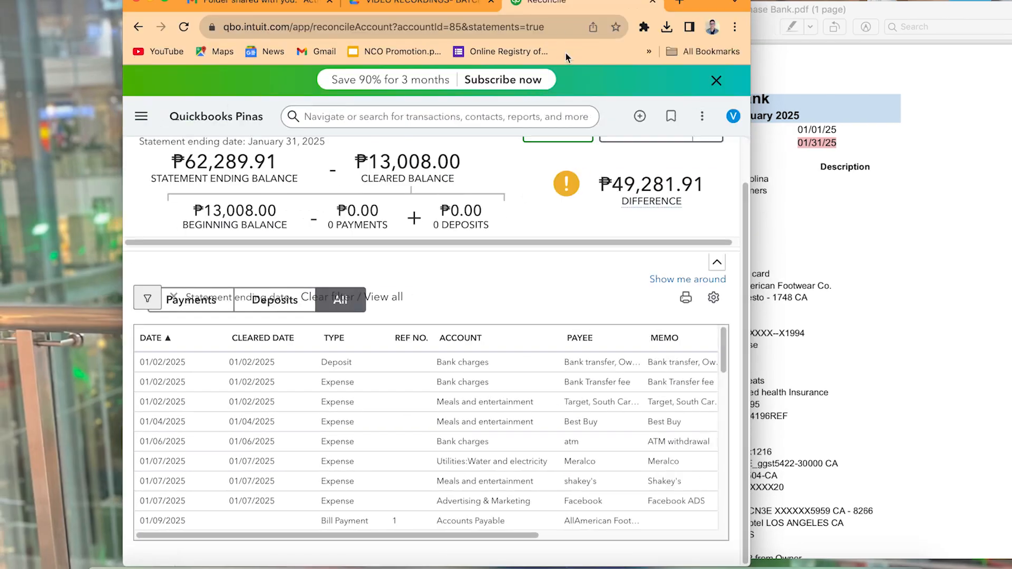
left_click_drag(707, 1, 562, 1)
left_click_drag(709, 26, 830, 14)
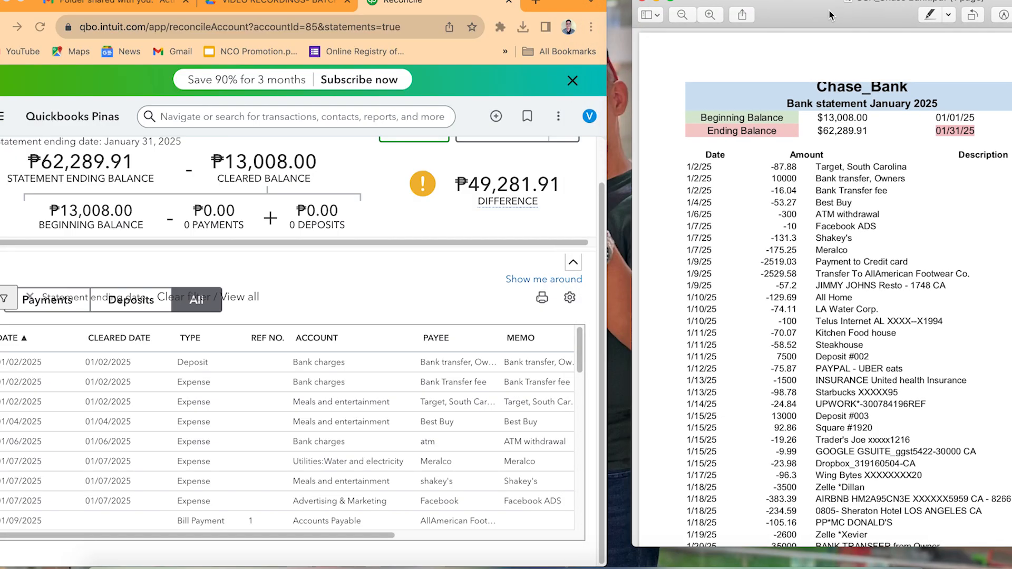
Step: Widen the browser window up to the statement PDF and bring the reconciliation table's payment, deposit and clearing columns into view
left_click(593, 28)
left_click(607, 36)
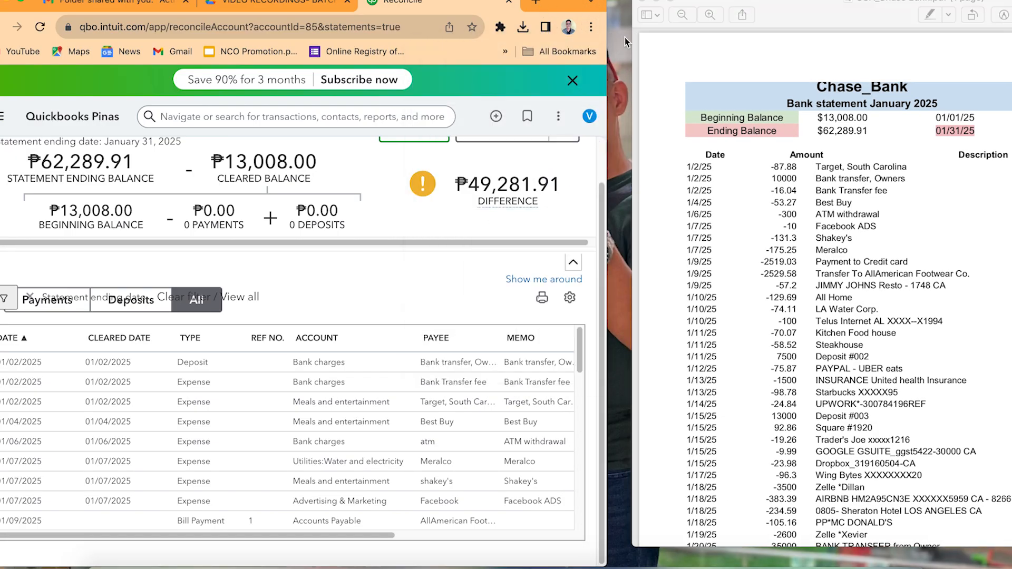
left_click_drag(608, 49, 636, 52)
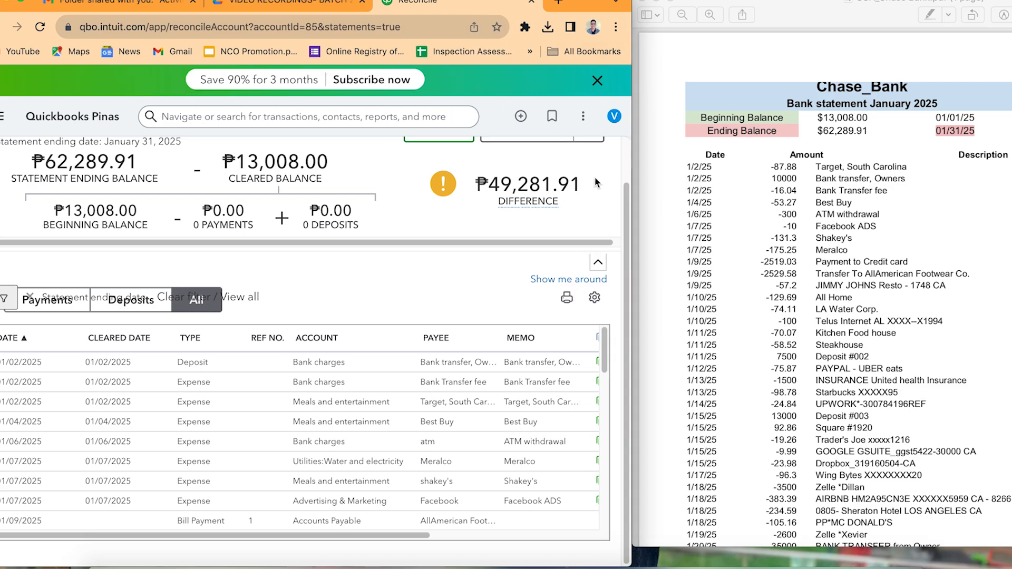
left_click_drag(429, 537, 606, 536)
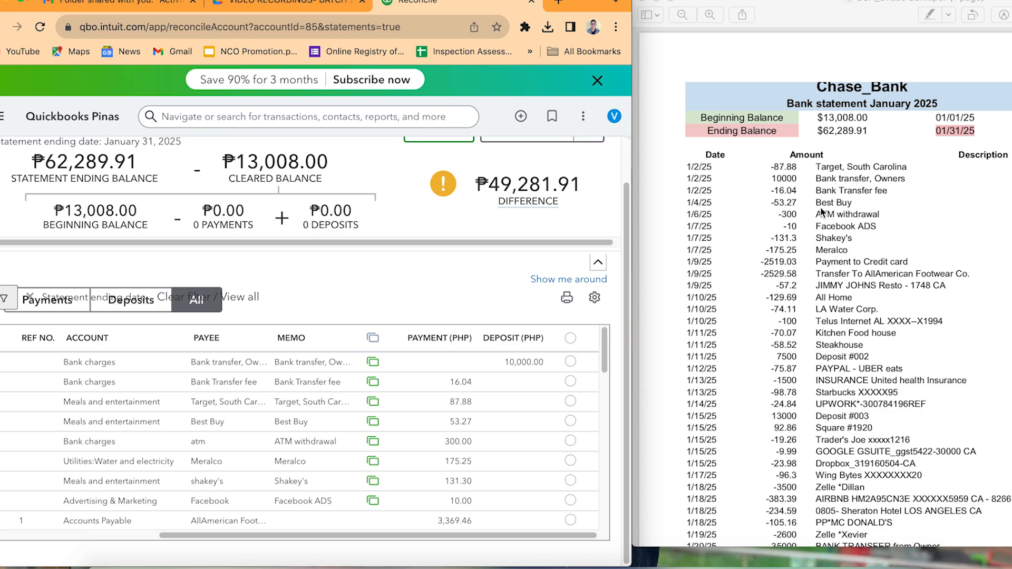
left_click(801, 217)
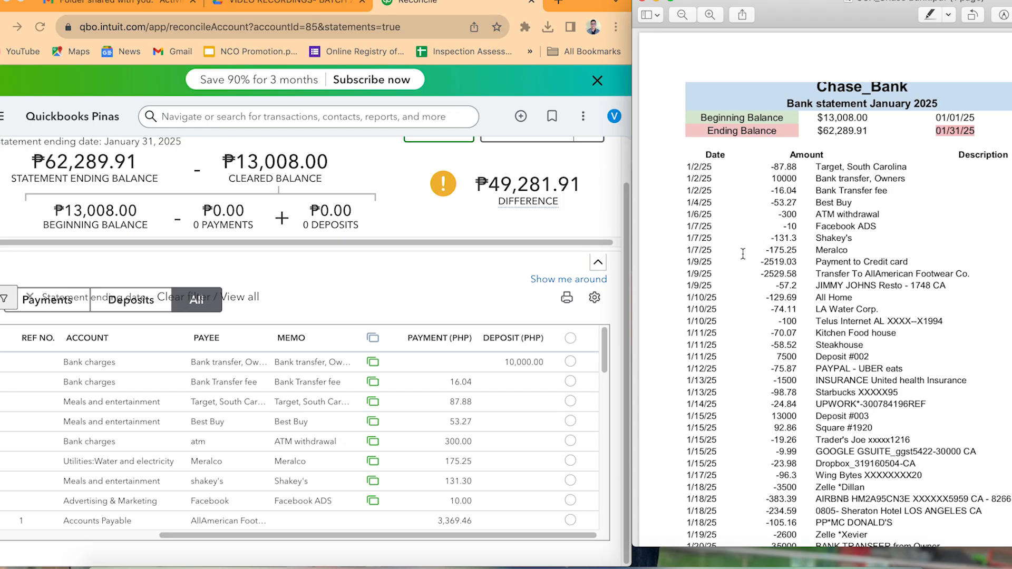
Step: Highlight the Target amount of -87.88 in yellow on the bank statement and mark the matching 87.88 payment as cleared
left_click(742, 180)
left_click_drag(770, 166, 805, 167)
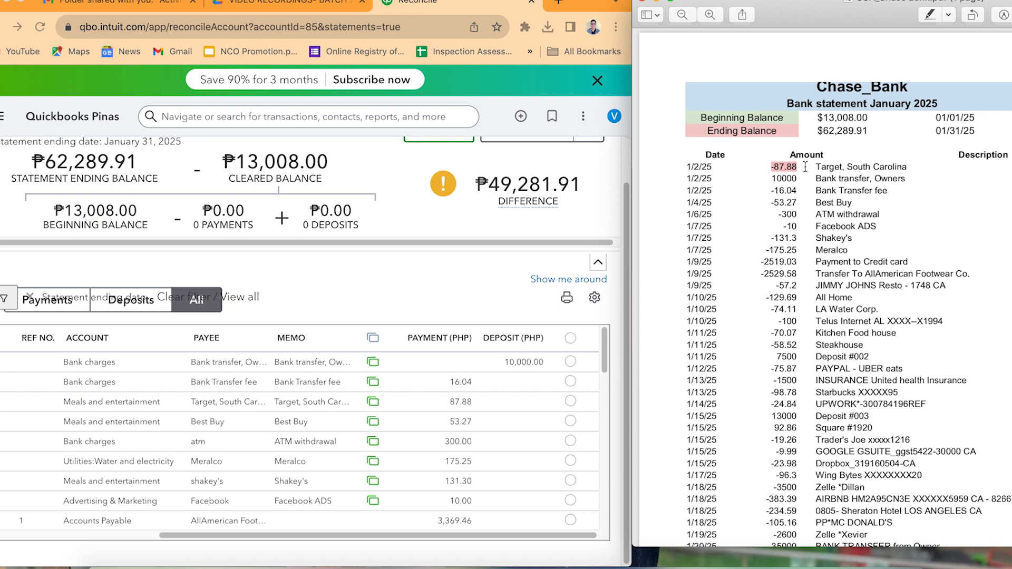
left_click(948, 15)
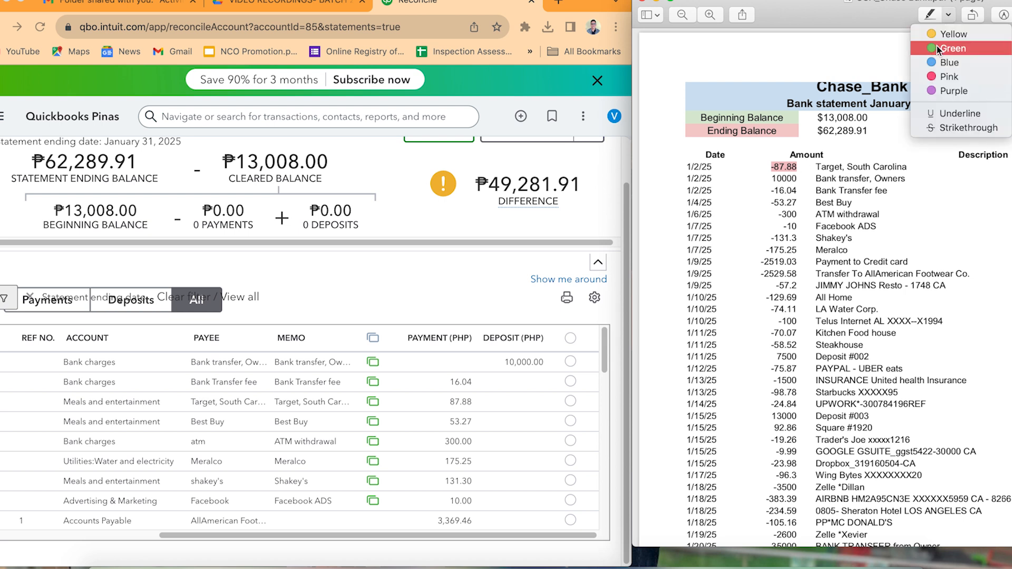
left_click(948, 34)
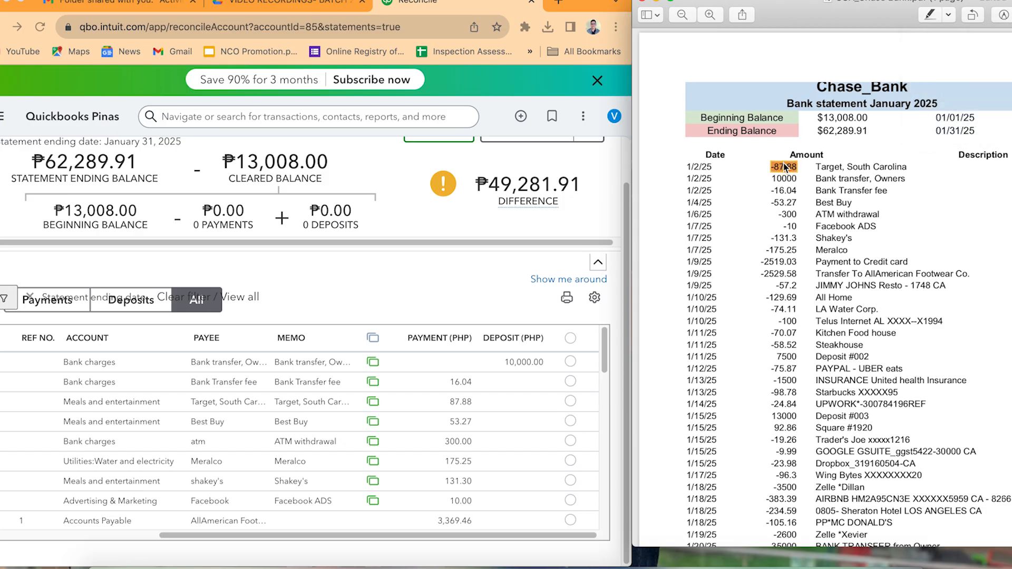
left_click(570, 401)
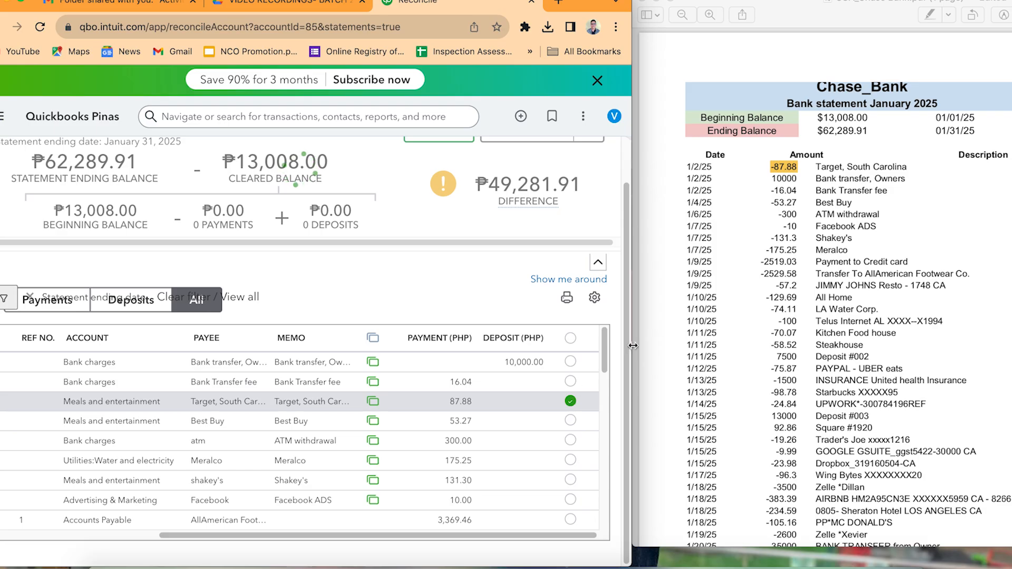
Step: Mark the 10,000.00 owners' bank transfer deposit and the 16.04 Bank Transfer fee as cleared, highlighting both amounts in yellow on the statement
left_click(784, 186)
left_click_drag(774, 179, 806, 182)
left_click(571, 362)
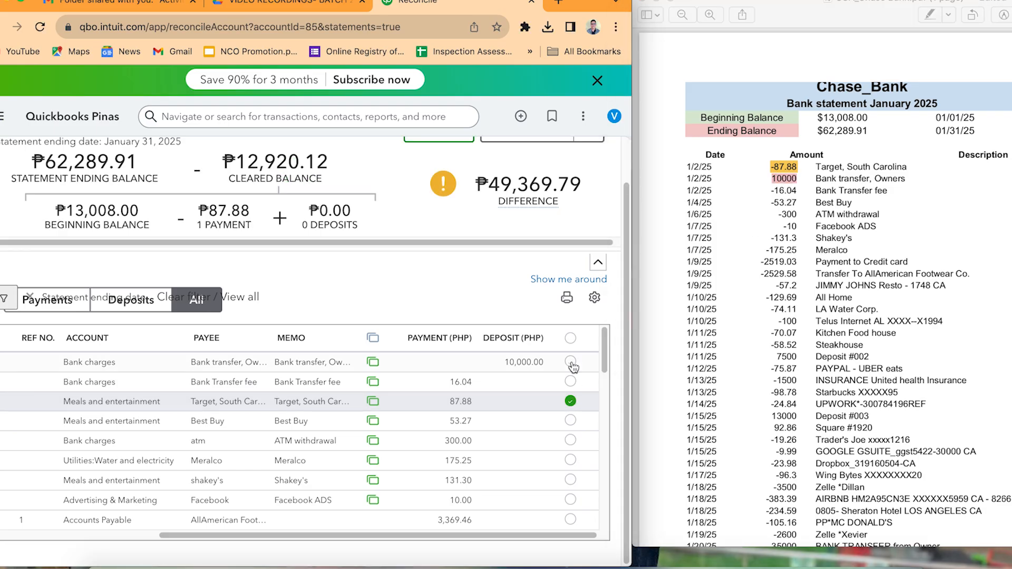
left_click(930, 16)
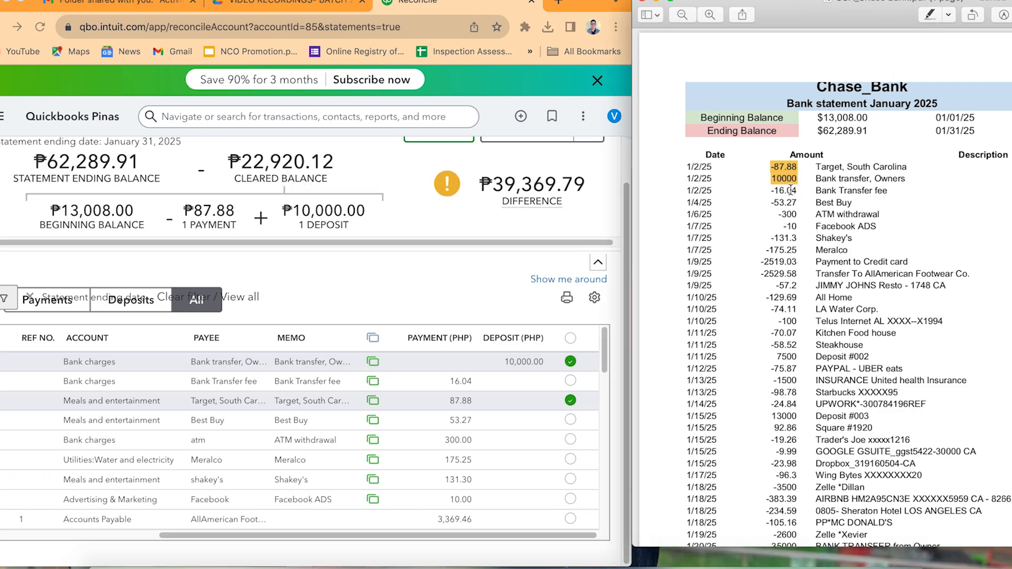
left_click_drag(775, 191, 800, 191)
left_click(572, 380)
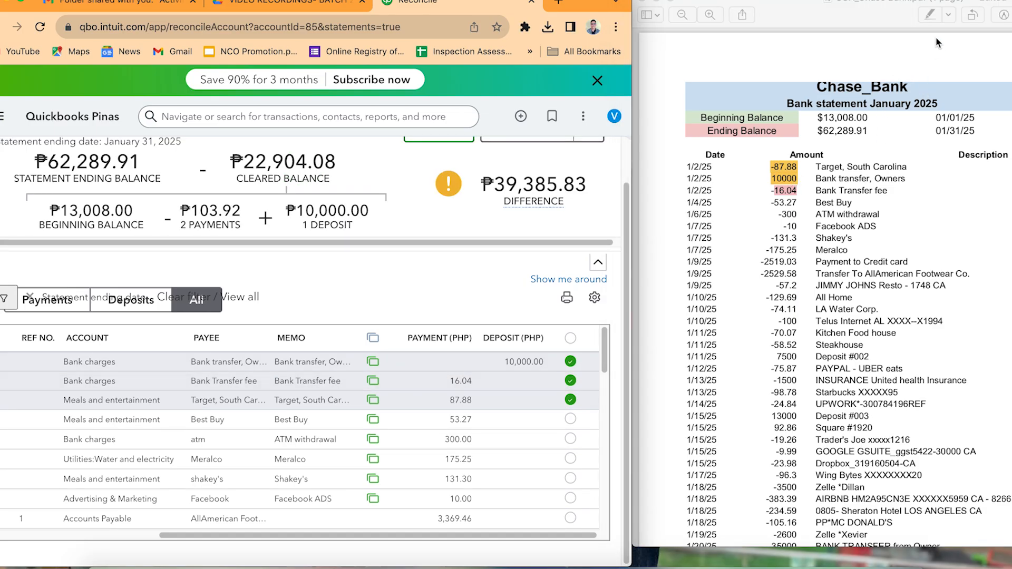
left_click(931, 14)
Step: Mark the 53.27 Best Buy payment as cleared and highlight its amount in yellow on the statement
left_click(810, 206)
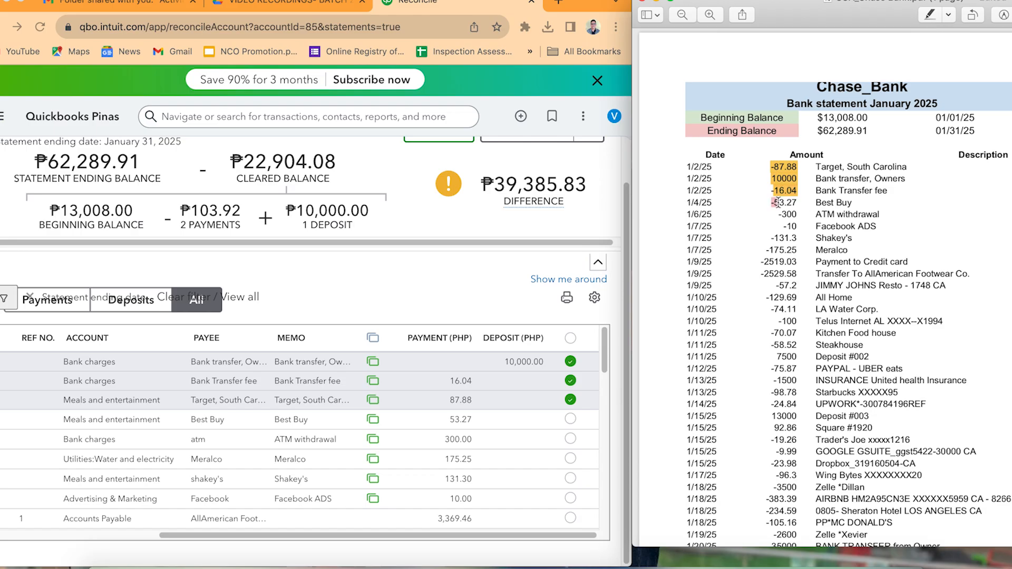
left_click(571, 419)
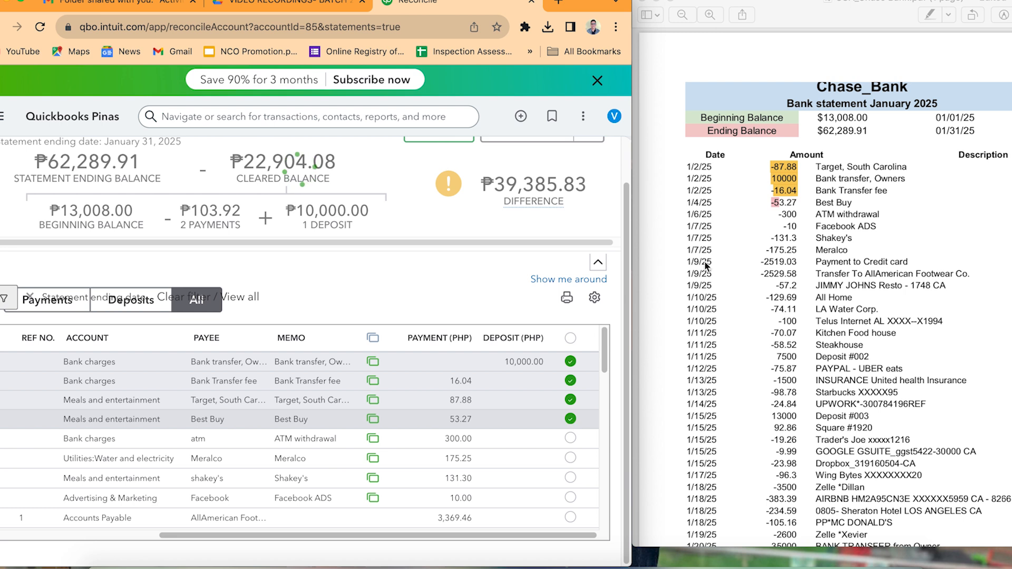
left_click(773, 203)
left_click_drag(785, 202, 815, 204)
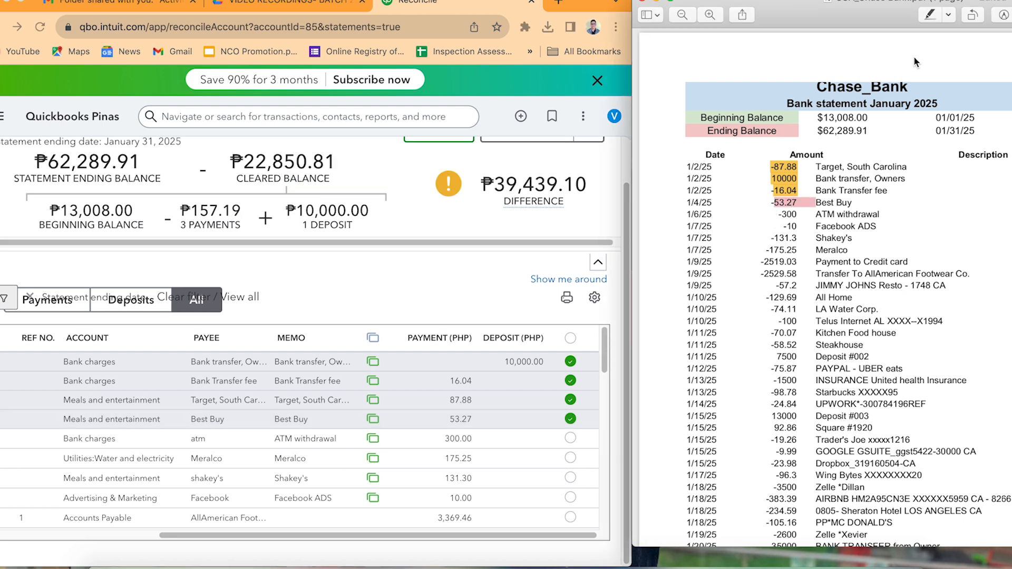
left_click(931, 19)
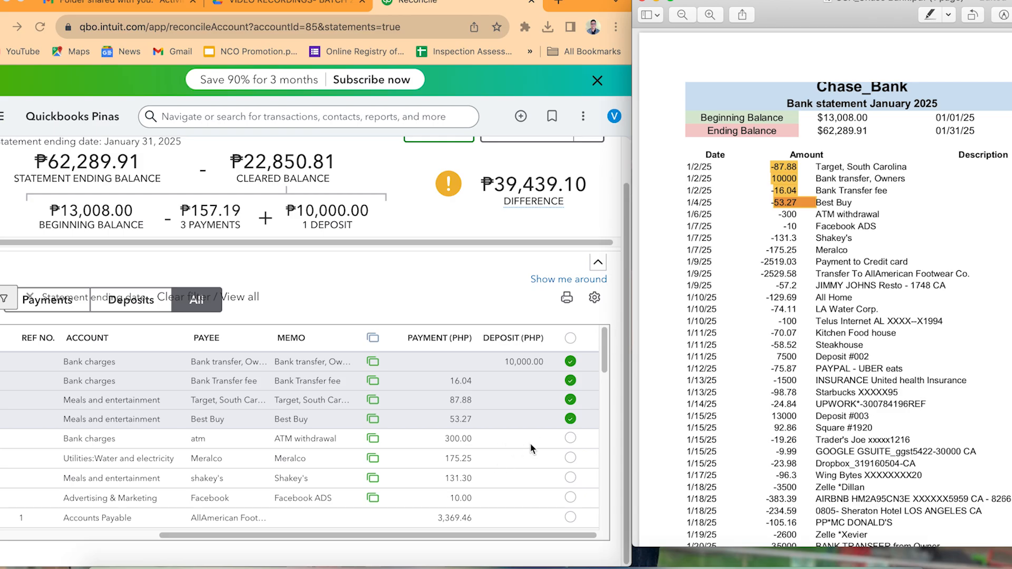
Step: Highlight the -300 ATM withdrawal in yellow on the statement and mark the matching 300.00 payment as cleared
left_click_drag(778, 214, 816, 215)
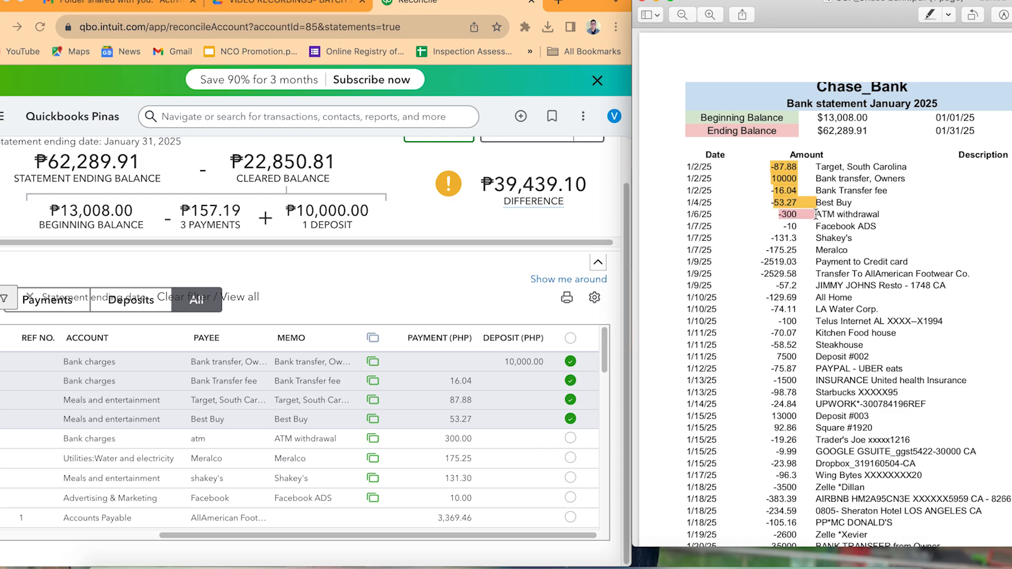
left_click(937, 21)
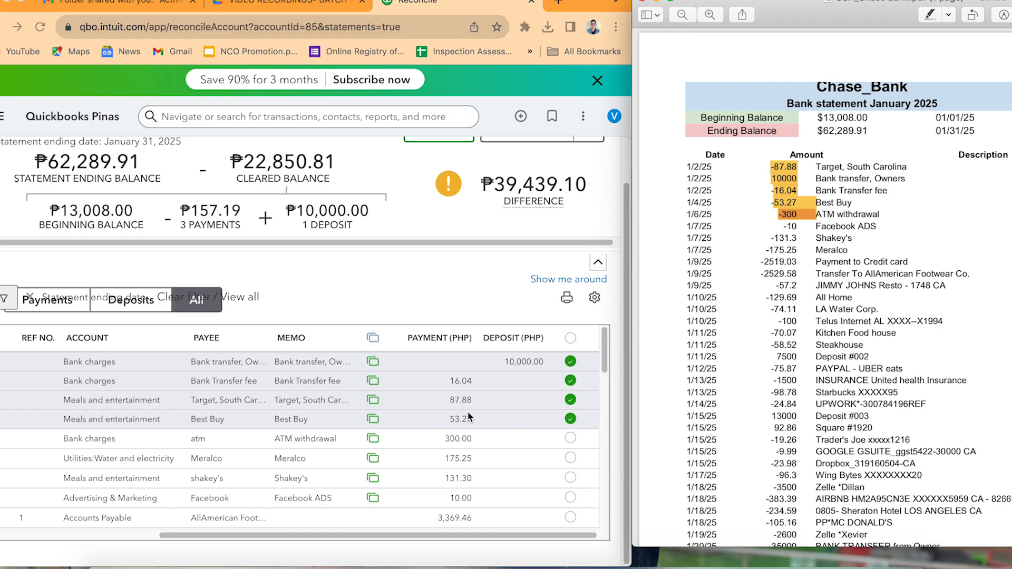
left_click(522, 424)
left_click(570, 438)
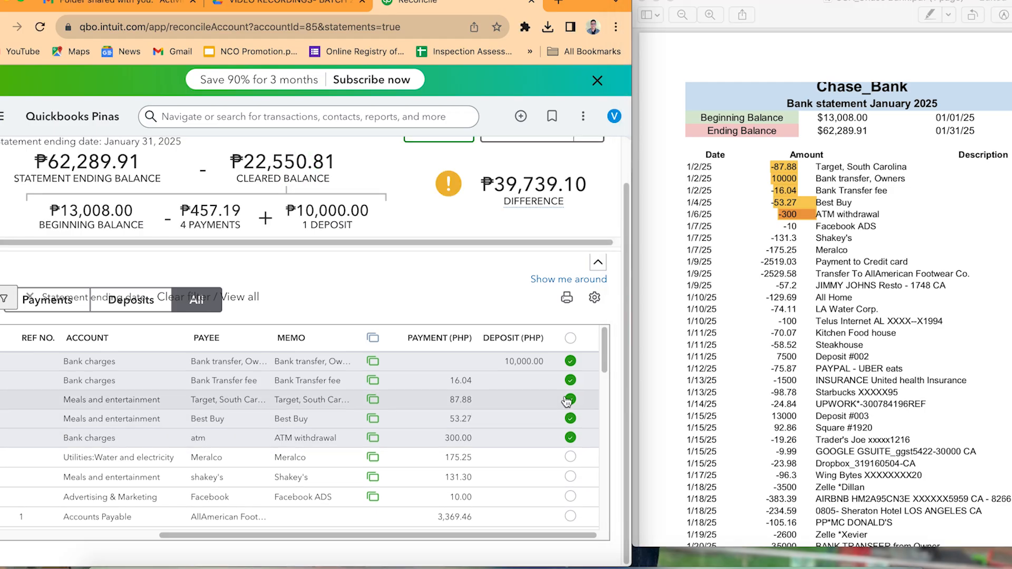
Step: Mark the 10.00 Facebook ADS payment as cleared and highlight its amount in yellow on the statement
scroll(558, 408, "down", 3)
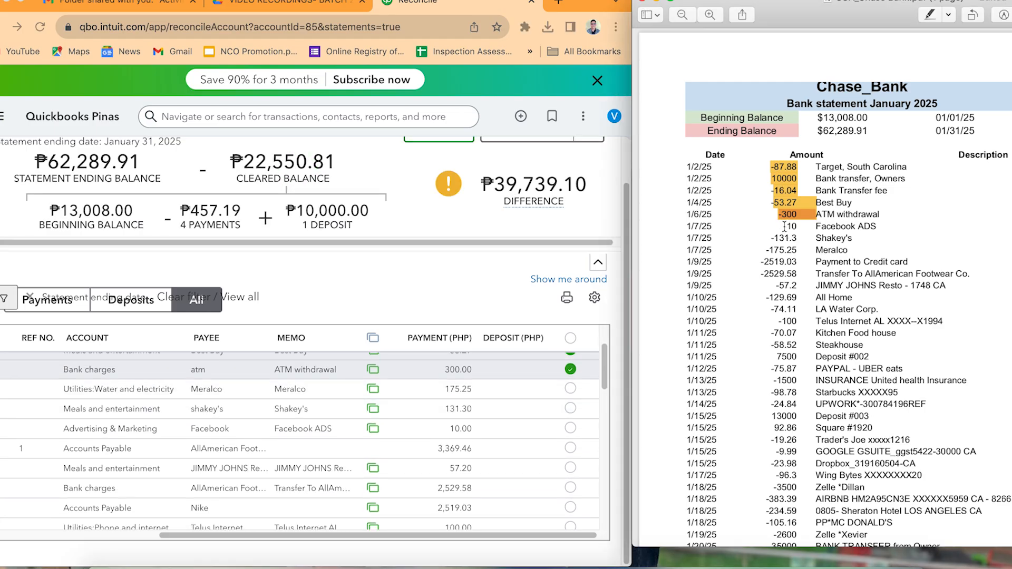
left_click_drag(788, 226, 797, 227)
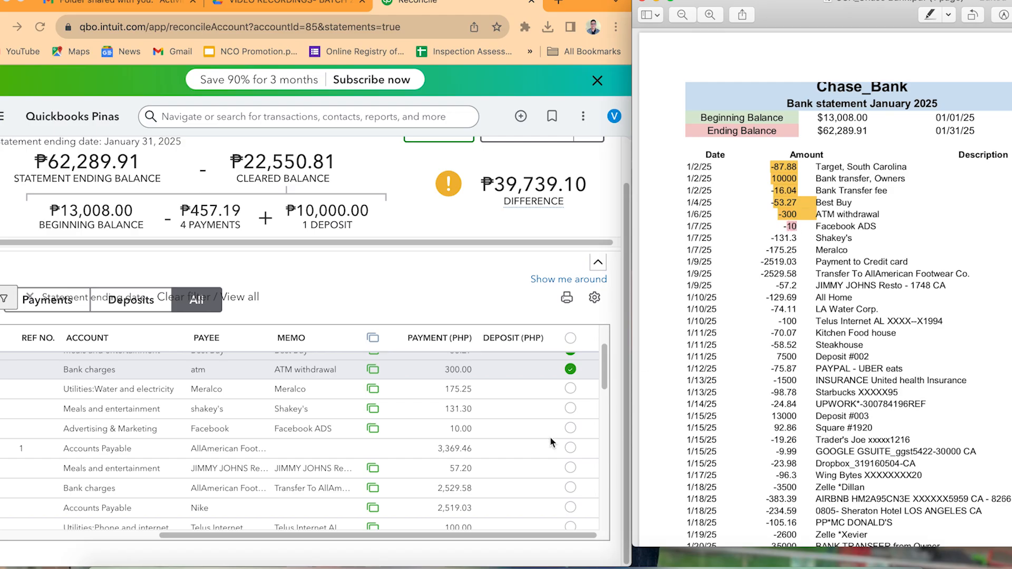
scroll(559, 435, "up", 1)
left_click(570, 432)
scroll(822, 217, "down", 1)
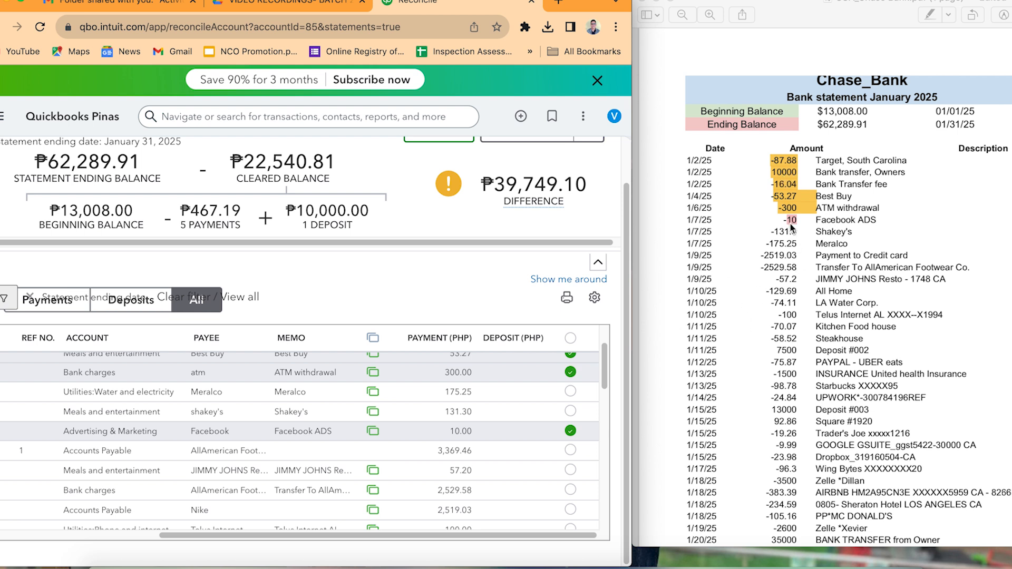
left_click(930, 16)
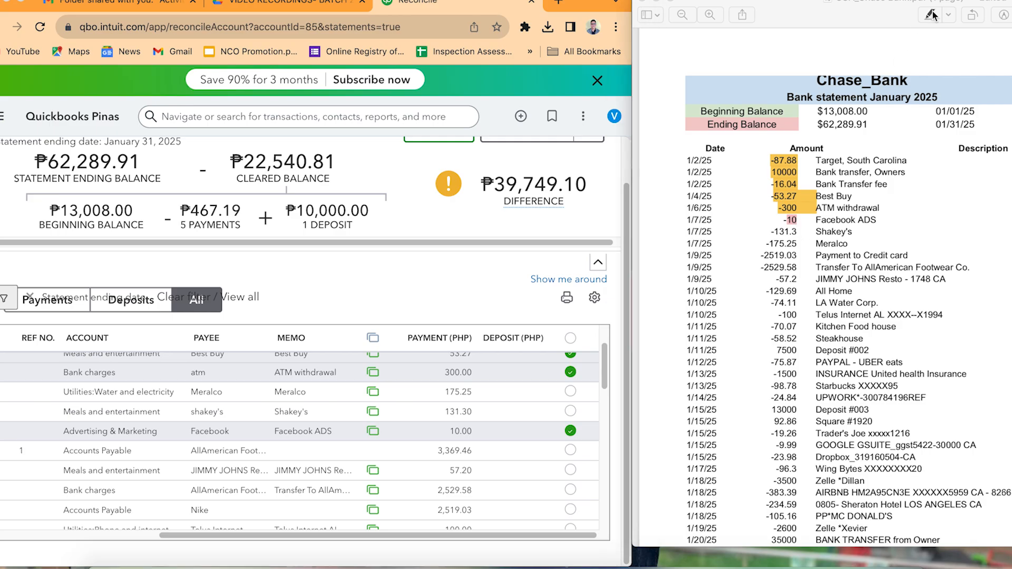
Step: Mark the 131.30 Shakey's payment as cleared and highlight its amount in yellow on the statement
left_click_drag(797, 230, 771, 232)
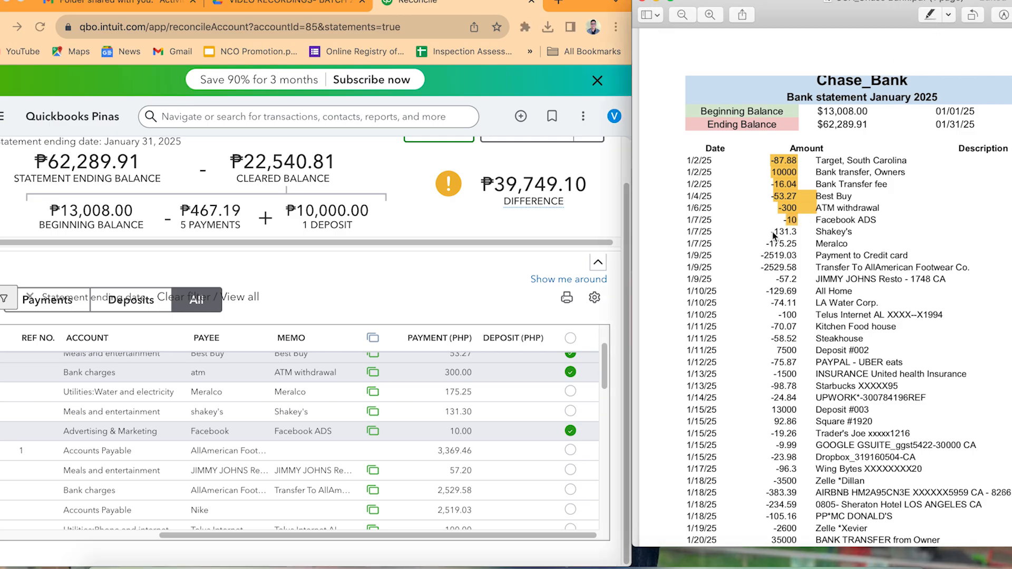
left_click(571, 413)
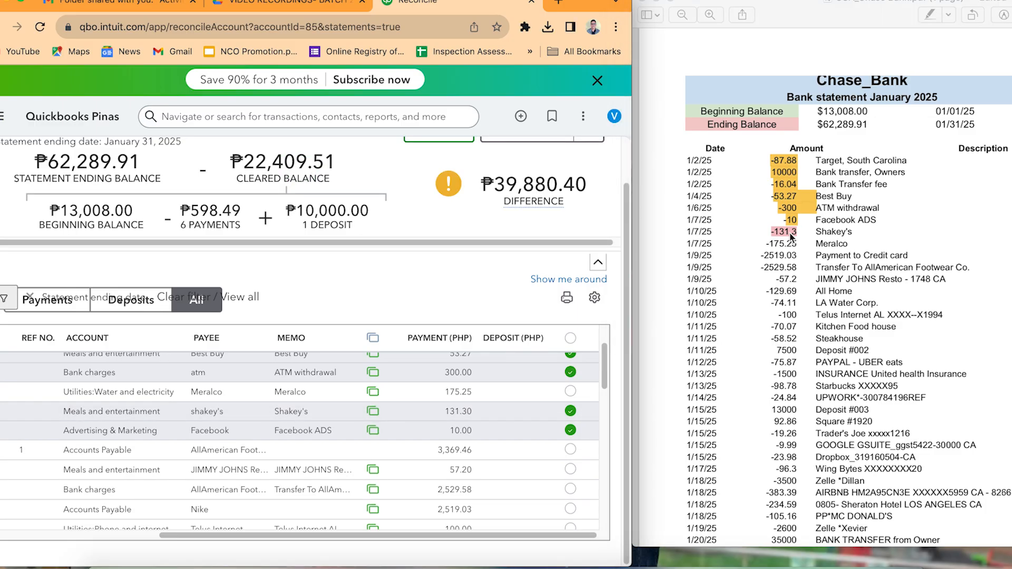
left_click(933, 17)
Step: Mark the 175.25 Meralco payment as cleared and highlight its amount in yellow on the statement
scroll(806, 246, "down", 1)
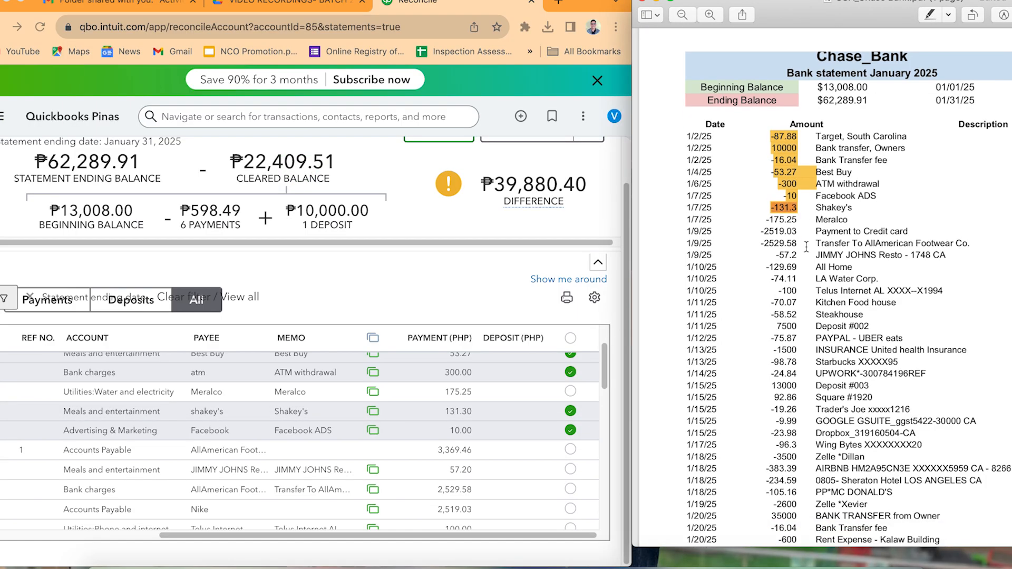
left_click(771, 222)
left_click(570, 391)
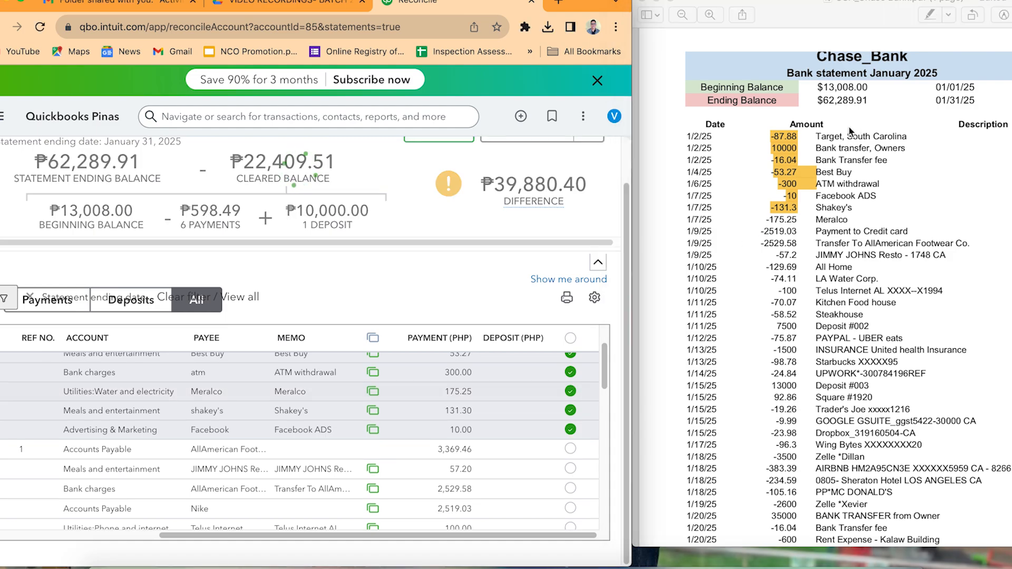
left_click(780, 216)
double_click(772, 218)
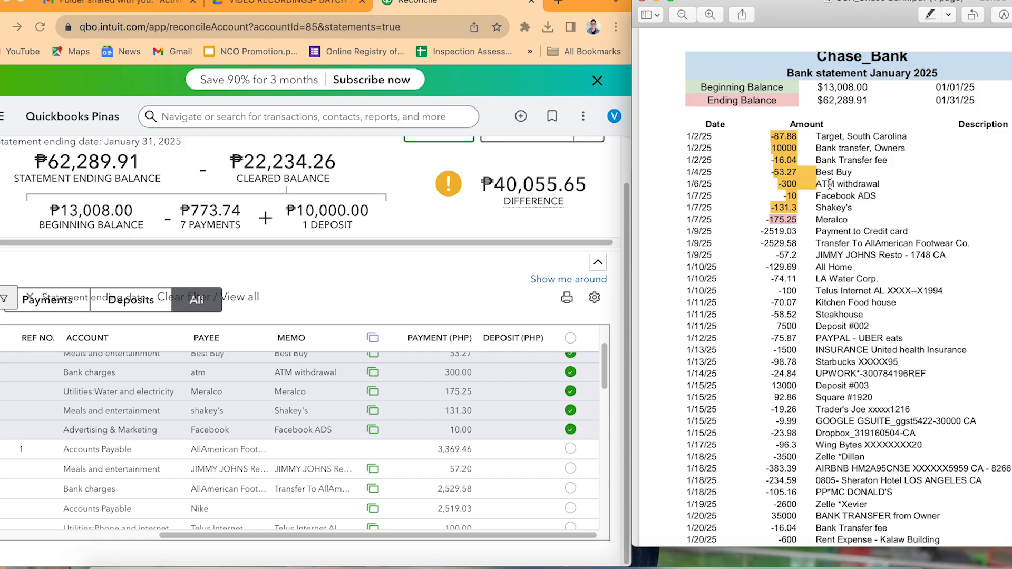
left_click(928, 19)
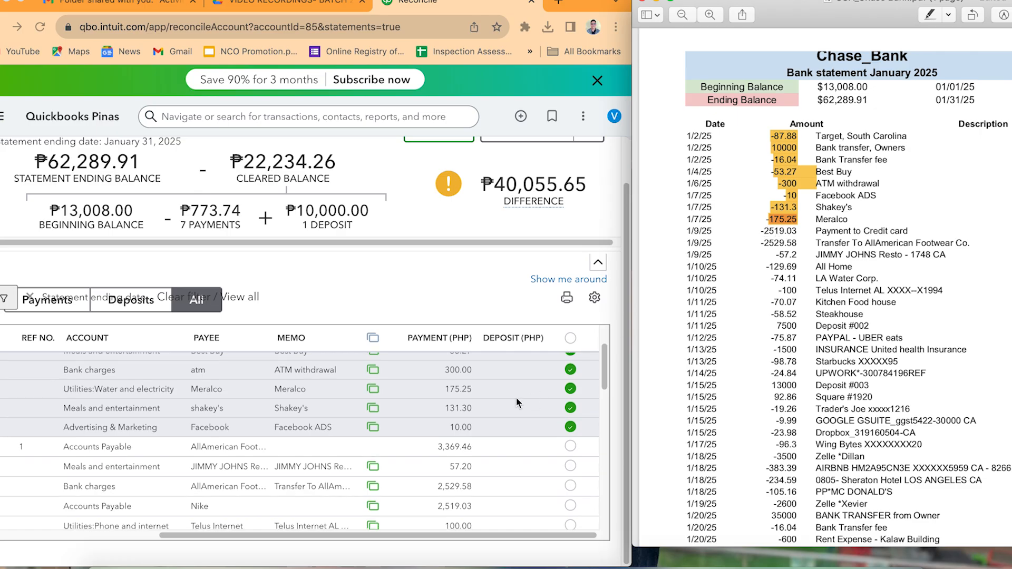
Step: Mark the 2,519.03 Nike payment as cleared and highlight the matching Payment to Credit card amount in yellow on the statement
scroll(521, 405, "down", 2)
left_click(570, 440)
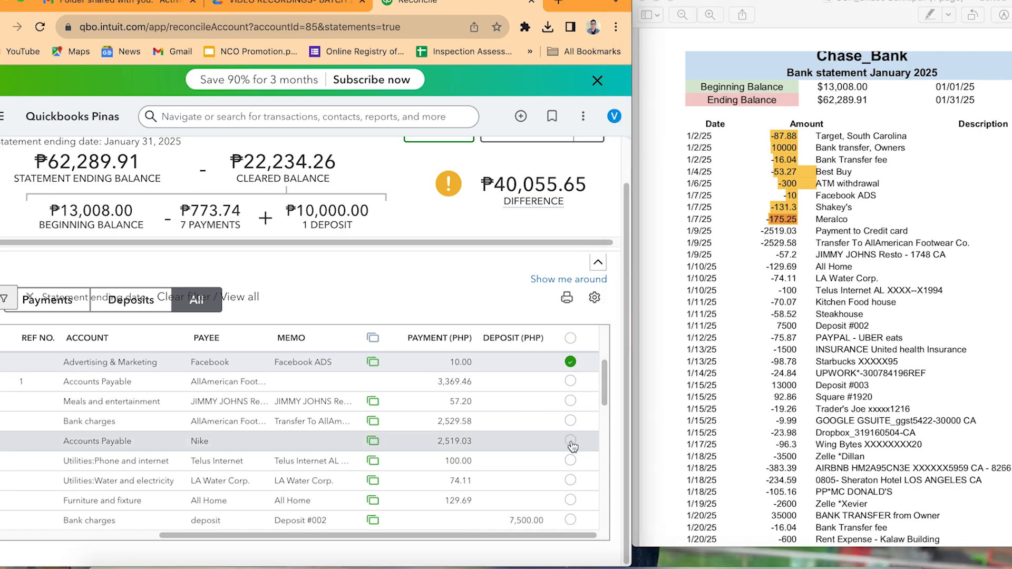
left_click_drag(761, 231, 800, 230)
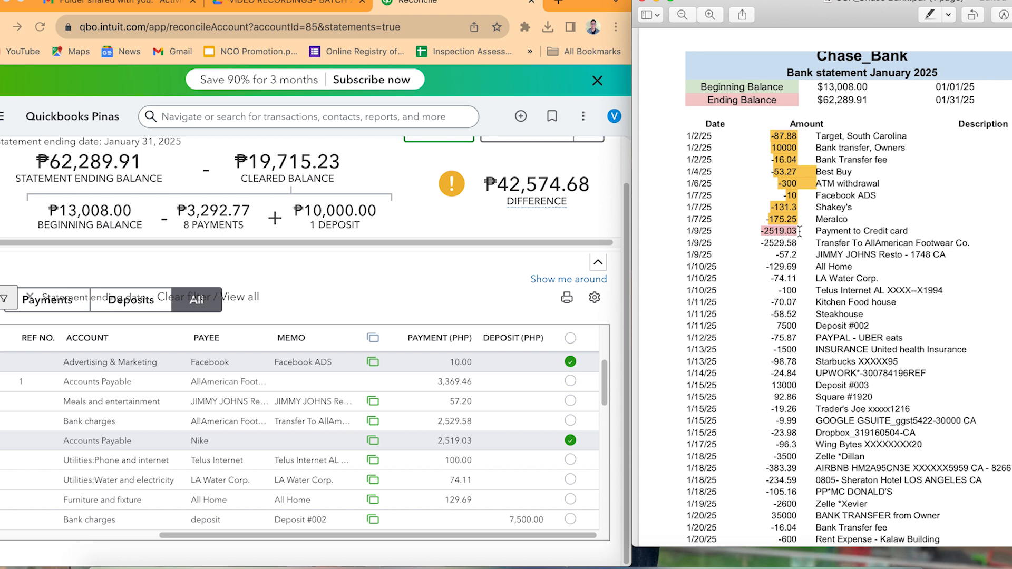
left_click(930, 17)
Step: Mark the 2,529.58 transfer to AllAmerican Footwear Co. as cleared and highlight its amount in yellow on the statement
scroll(785, 221, "down", 2)
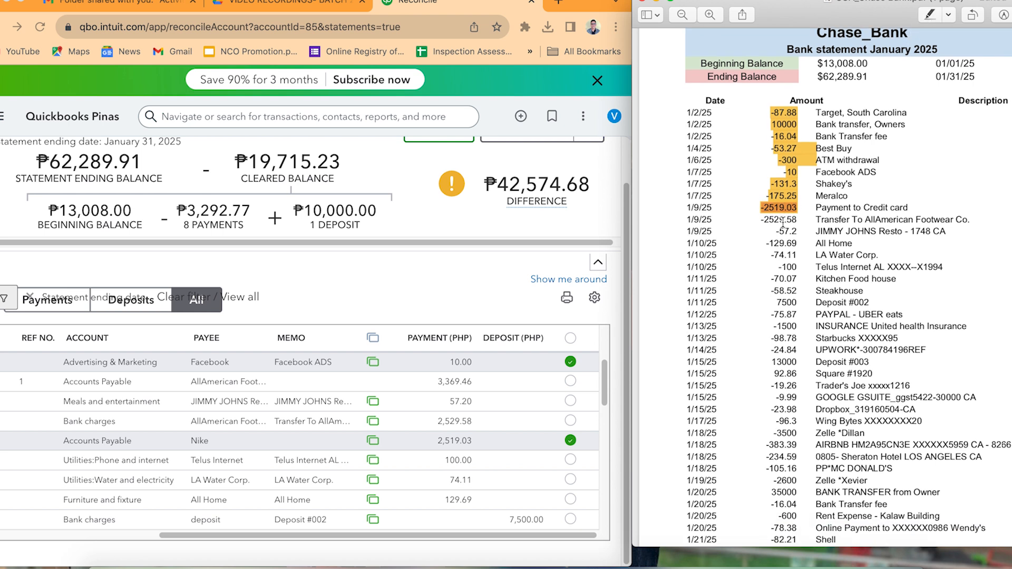
left_click(571, 422)
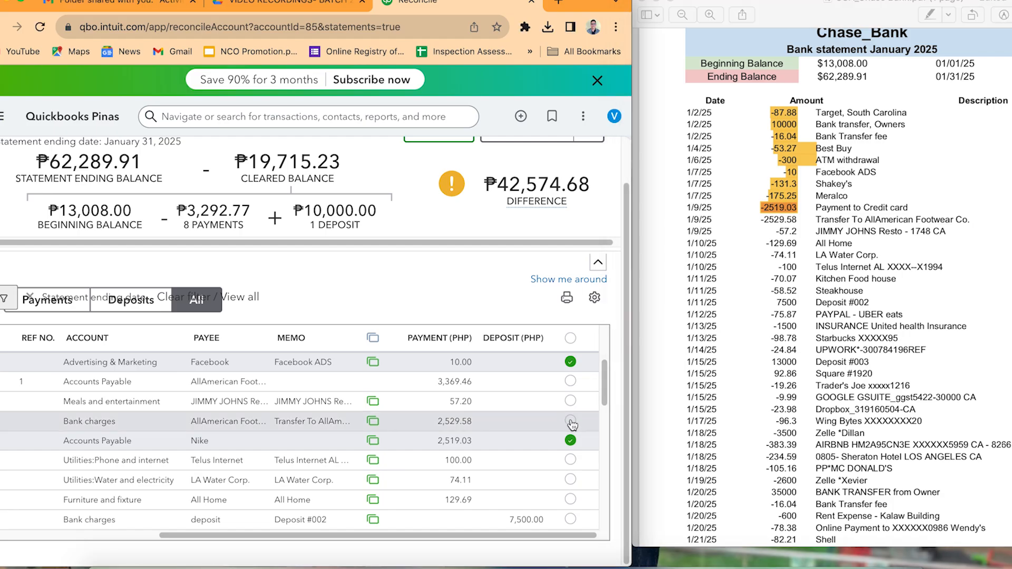
left_click(570, 422)
left_click_drag(762, 219, 800, 219)
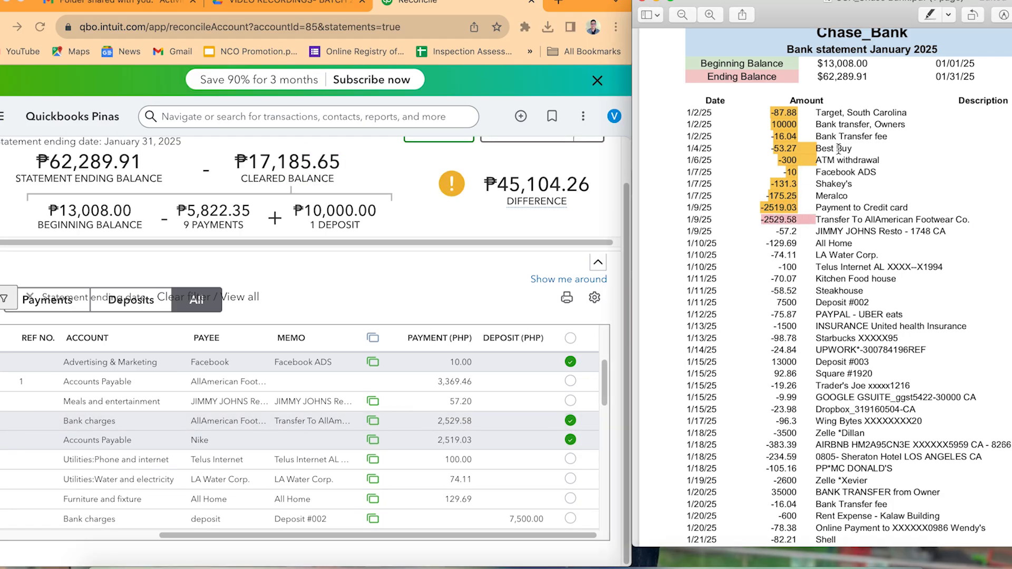
left_click(925, 19)
Step: Mark the 57.20 JIMMY JOHNS Resto payment as cleared and highlight its amount in yellow on the statement
scroll(800, 232, "down", 1)
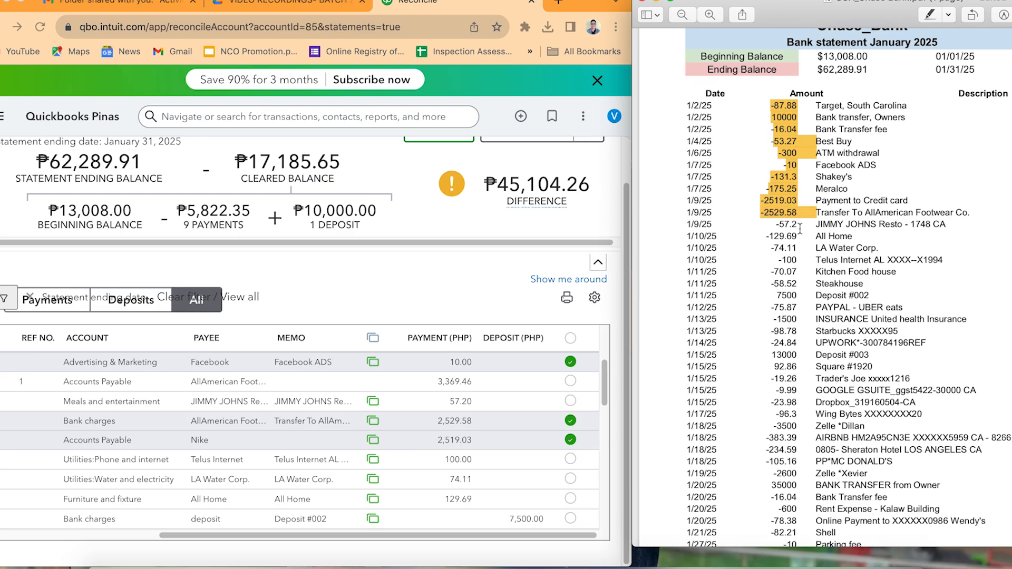
left_click_drag(777, 224, 800, 224)
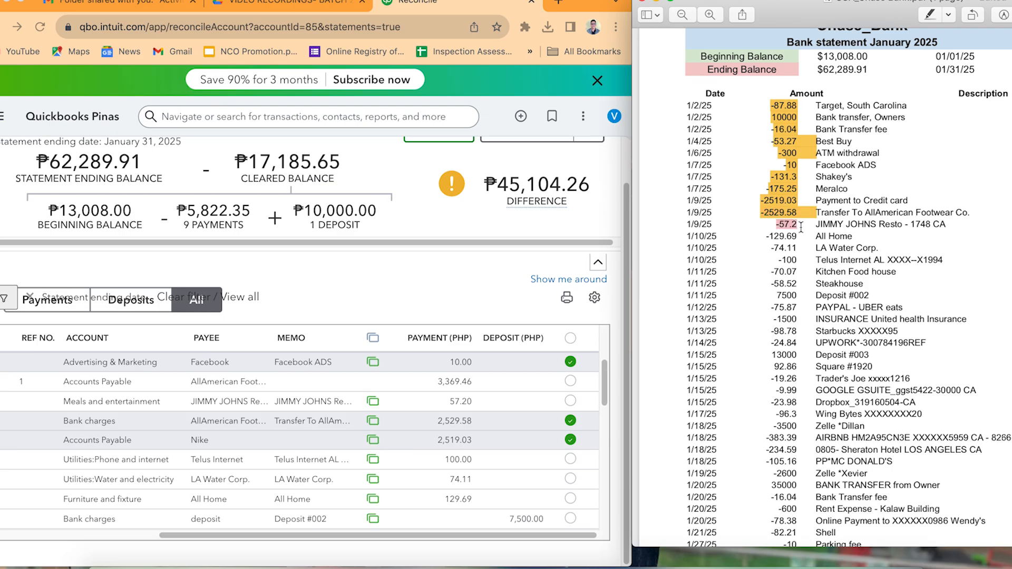
left_click(570, 401)
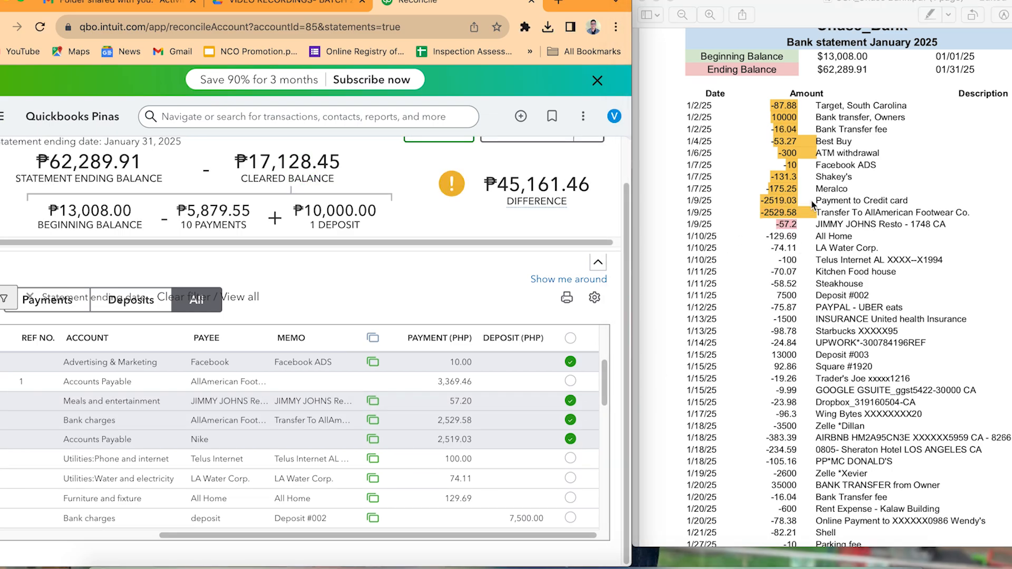
left_click(930, 15)
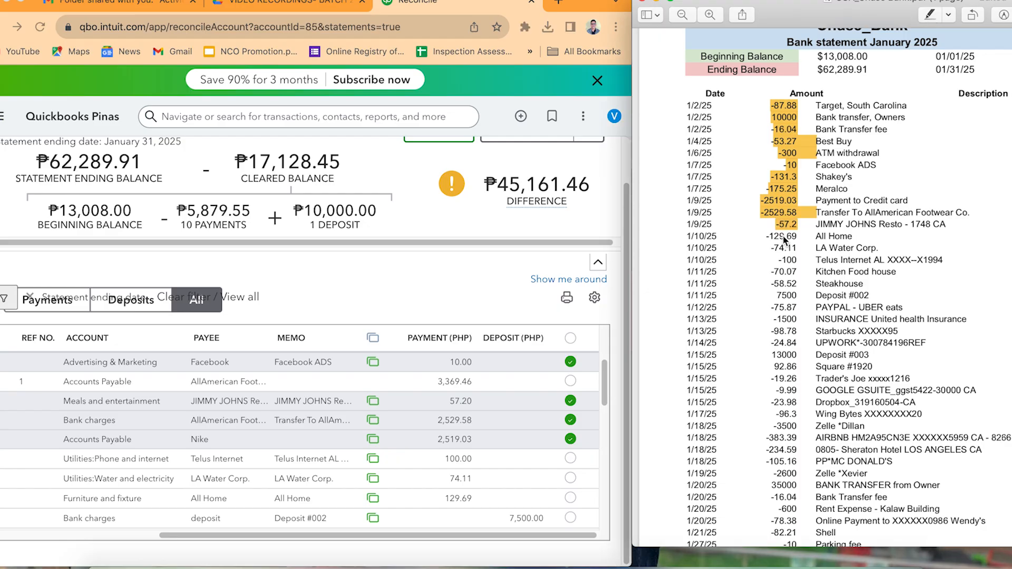
Step: Mark the 129.69 All Home payment as cleared and highlight its amount in yellow on the statement
left_click_drag(768, 241, 805, 245)
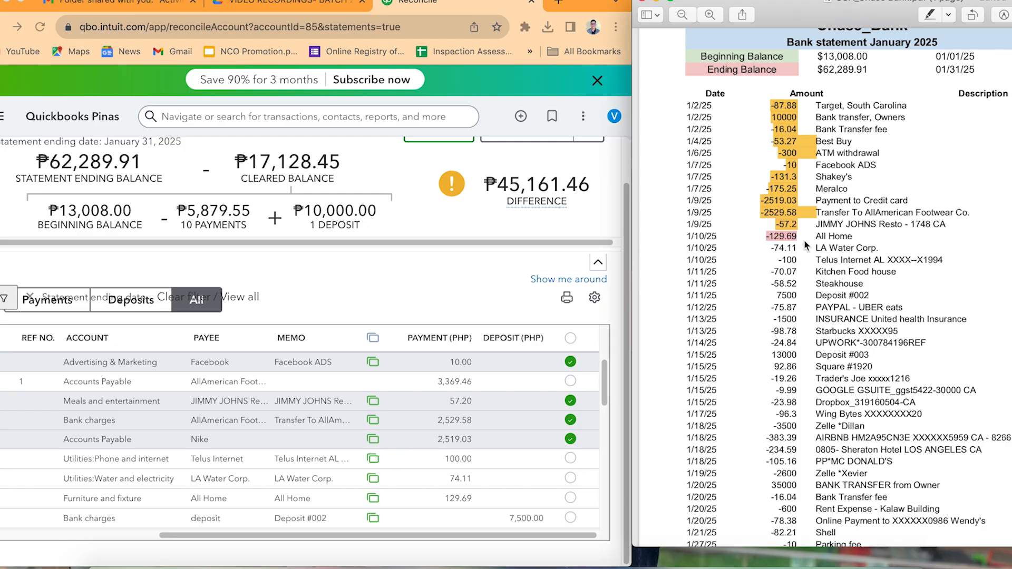
left_click(570, 497)
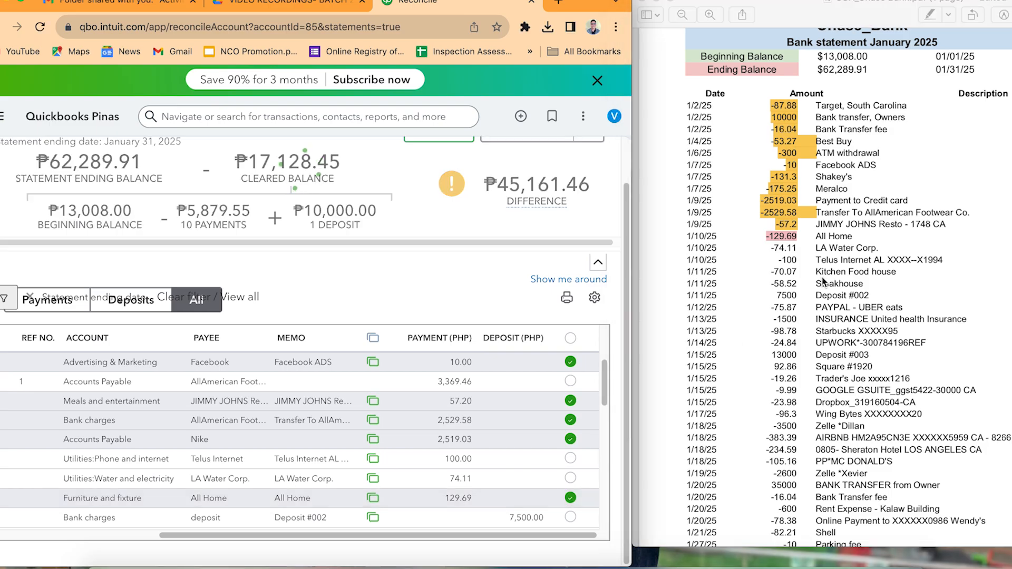
left_click(932, 16)
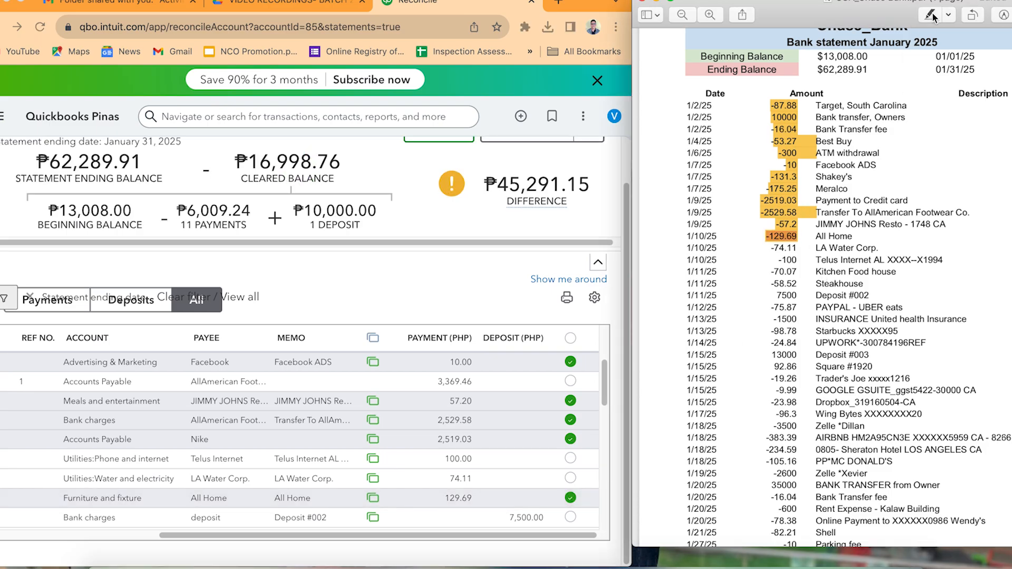
Step: Mark the 74.11 LA Water Corp. payment as cleared and highlight its amount in yellow on the statement
left_click_drag(772, 249, 799, 248)
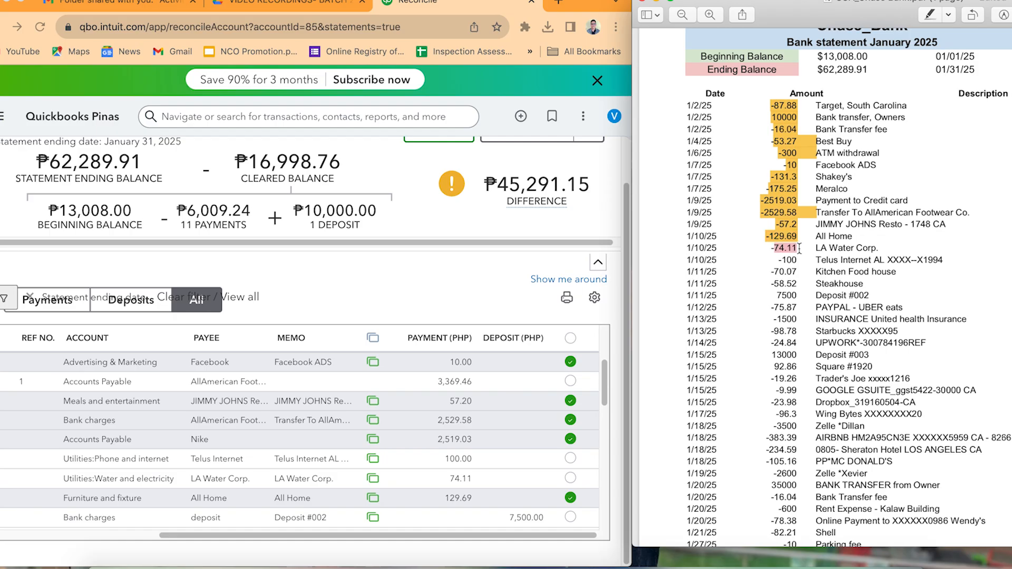
left_click(569, 478)
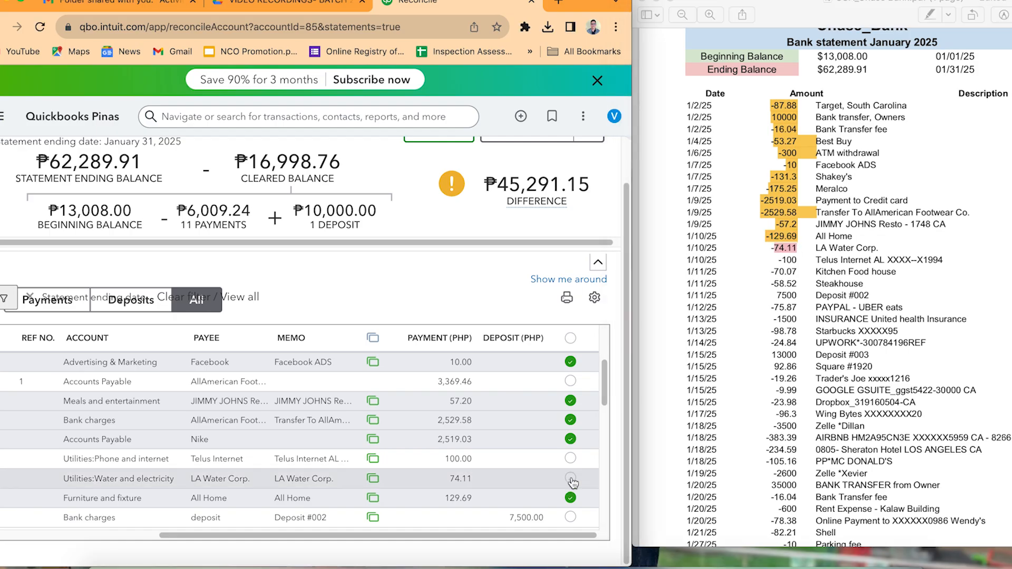
left_click(930, 15)
Step: Mark the 100.00 Telus Internet payment as cleared and highlight its amount in yellow on the statement
left_click_drag(782, 260, 809, 260)
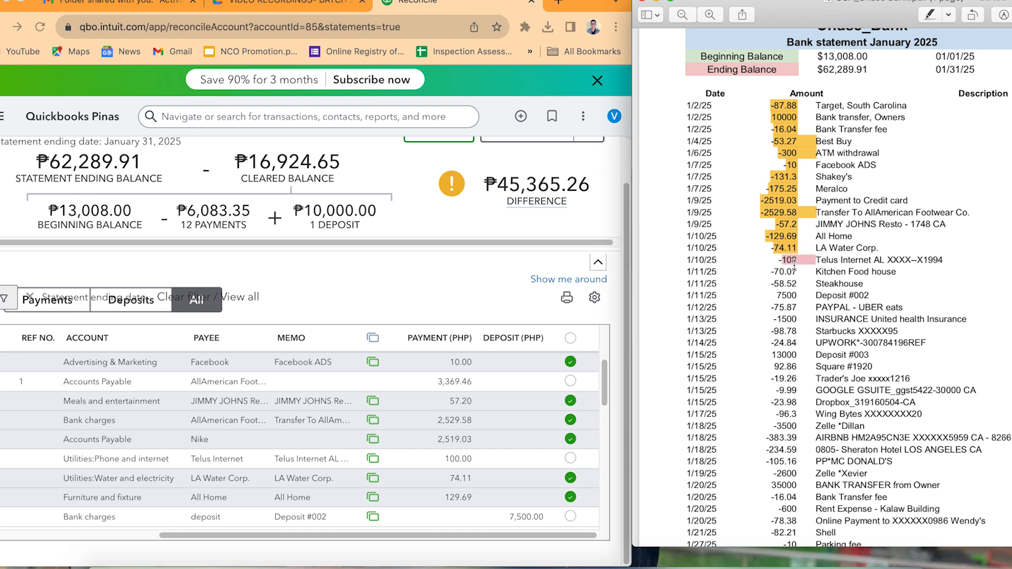
left_click(575, 459)
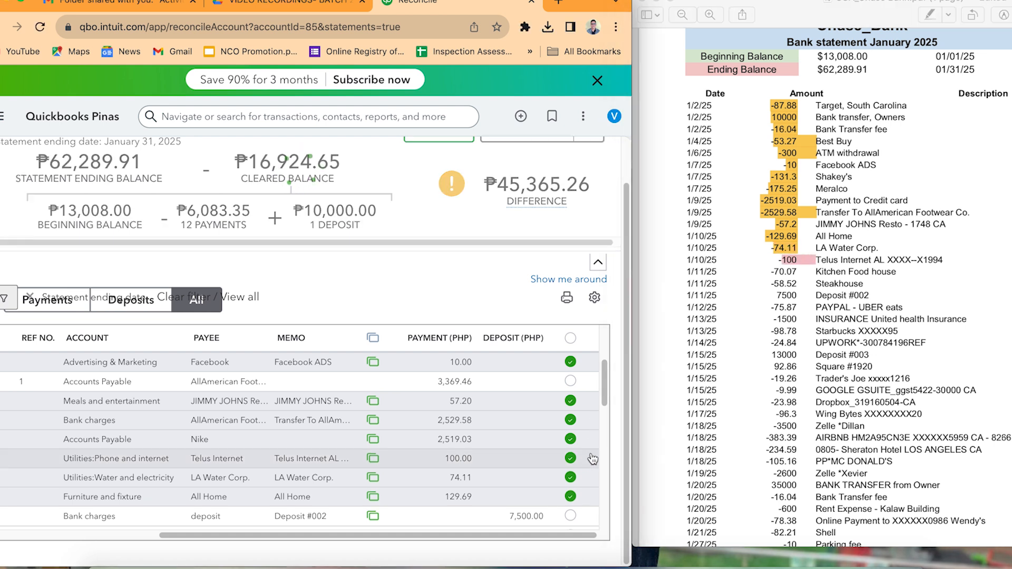
left_click(930, 15)
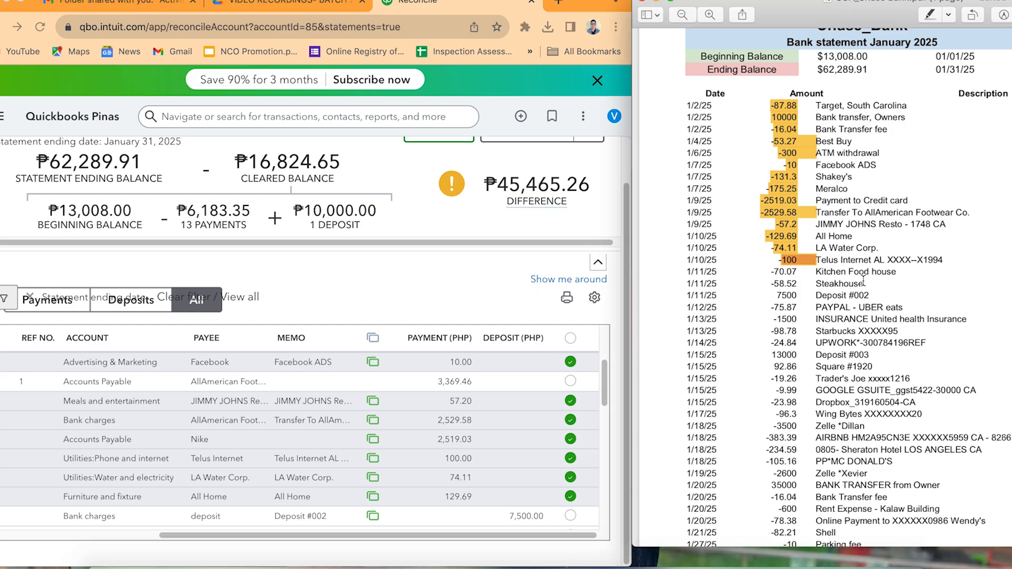
Step: Mark the 70.07 Kitchen Food house payment as cleared and highlight its amount in yellow on the statement
left_click_drag(777, 274, 803, 279)
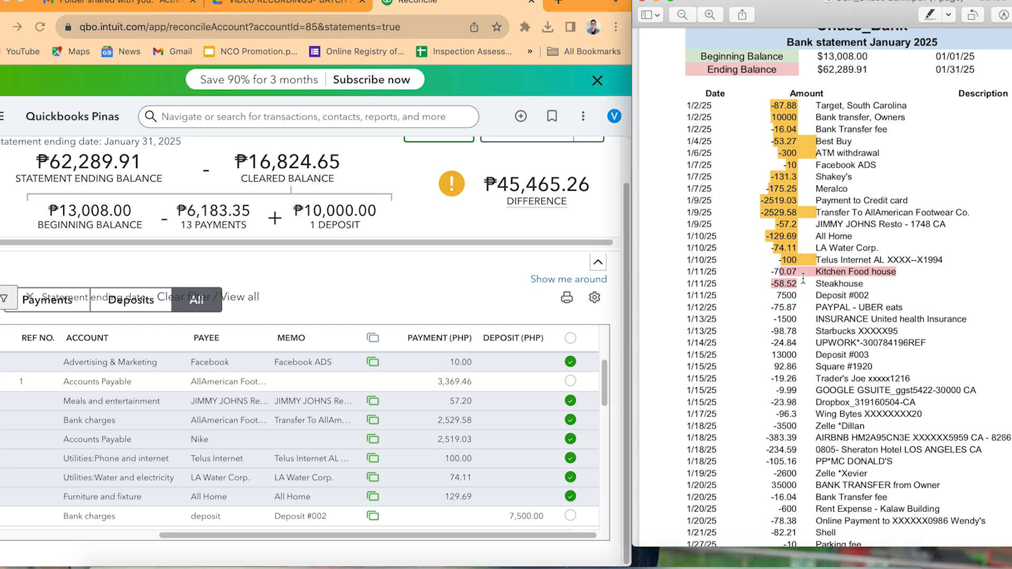
left_click(779, 272)
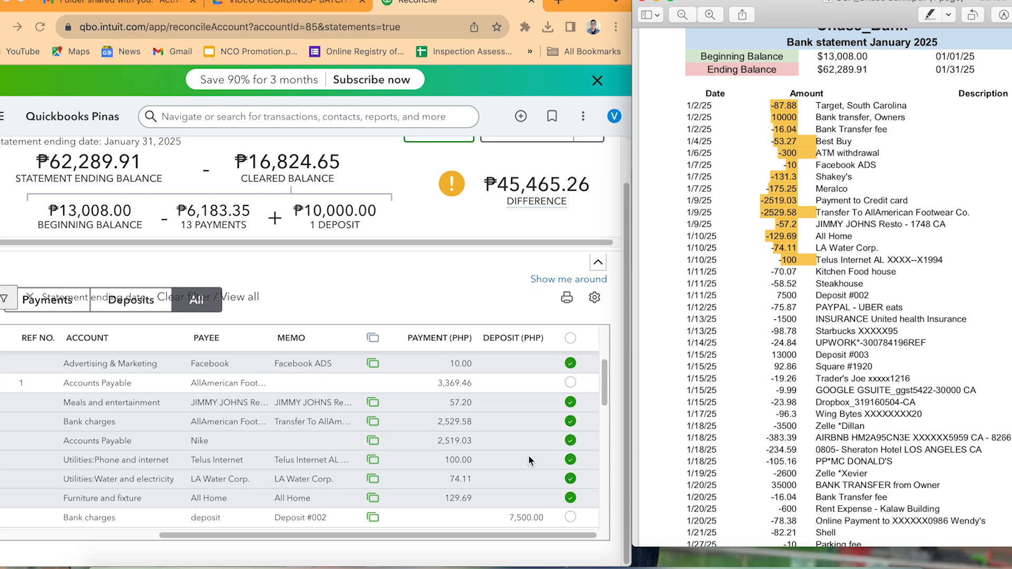
scroll(528, 454, "up", 5)
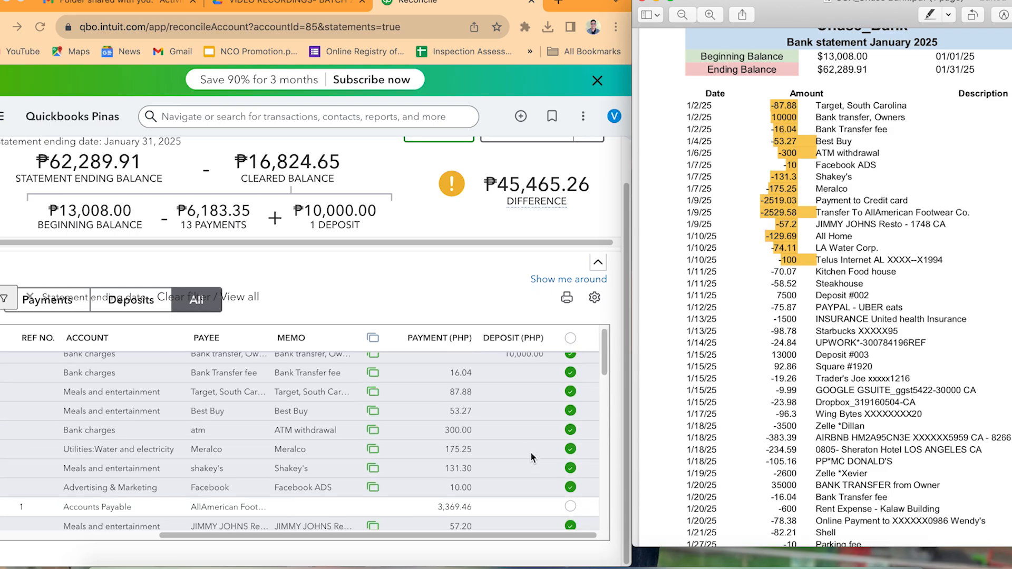
scroll(531, 455, "down", 3)
scroll(533, 453, "down", 5)
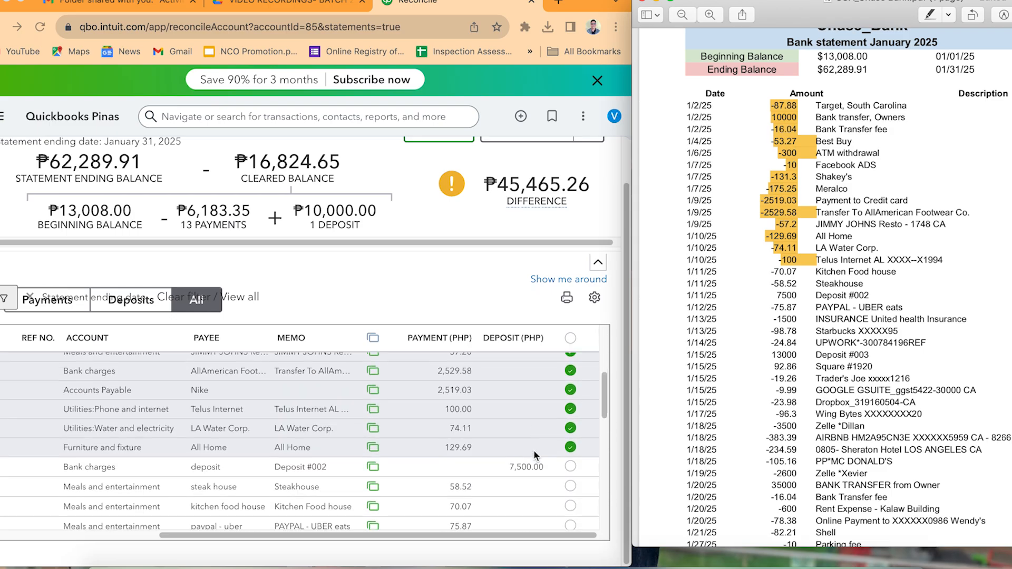
left_click(570, 449)
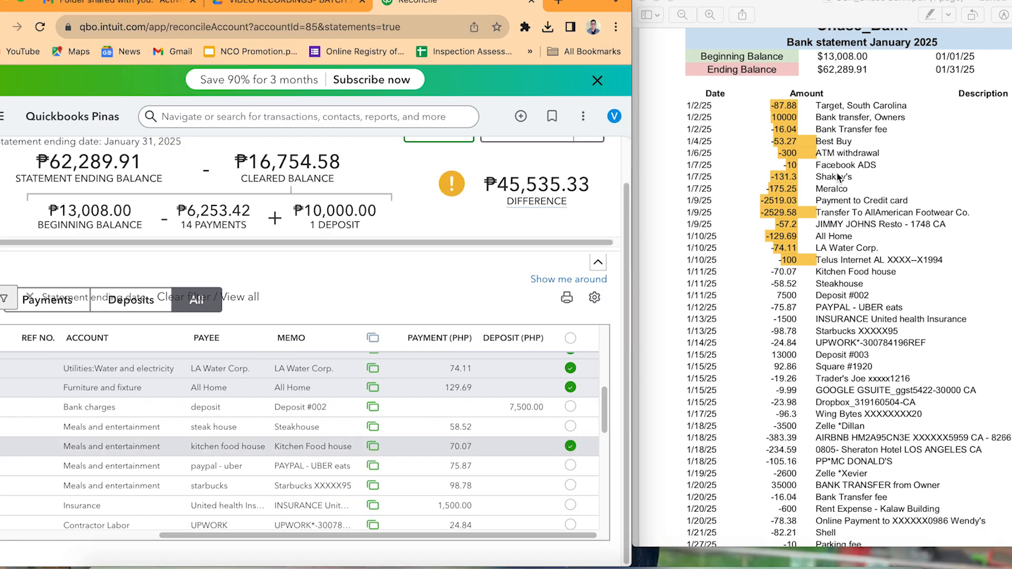
left_click_drag(771, 271, 797, 272)
left_click(932, 17)
Step: Mark the 58.52 Steakhouse payment as cleared and highlight its amount in yellow on the statement
scroll(794, 283, "down", 1)
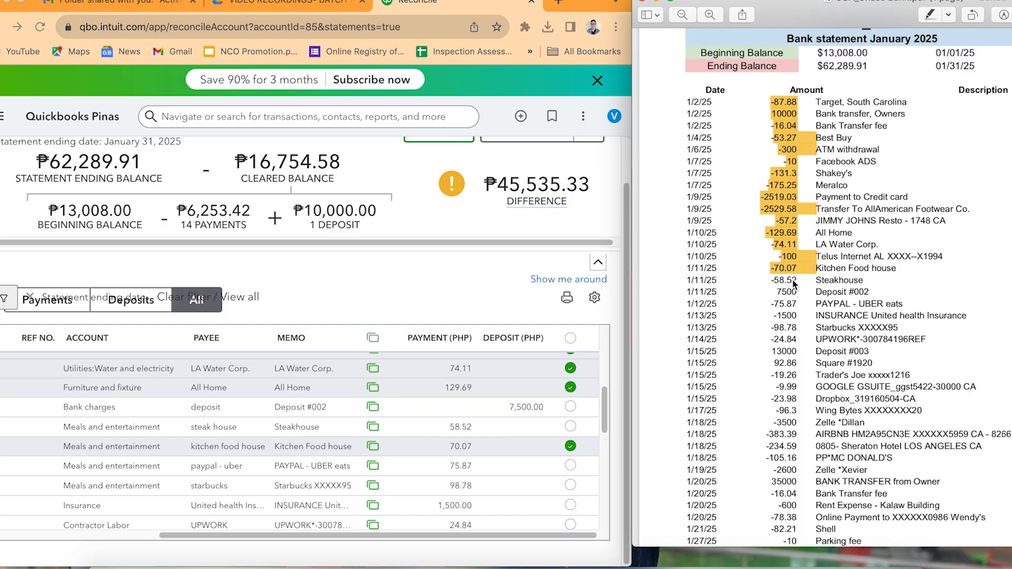
left_click(569, 426)
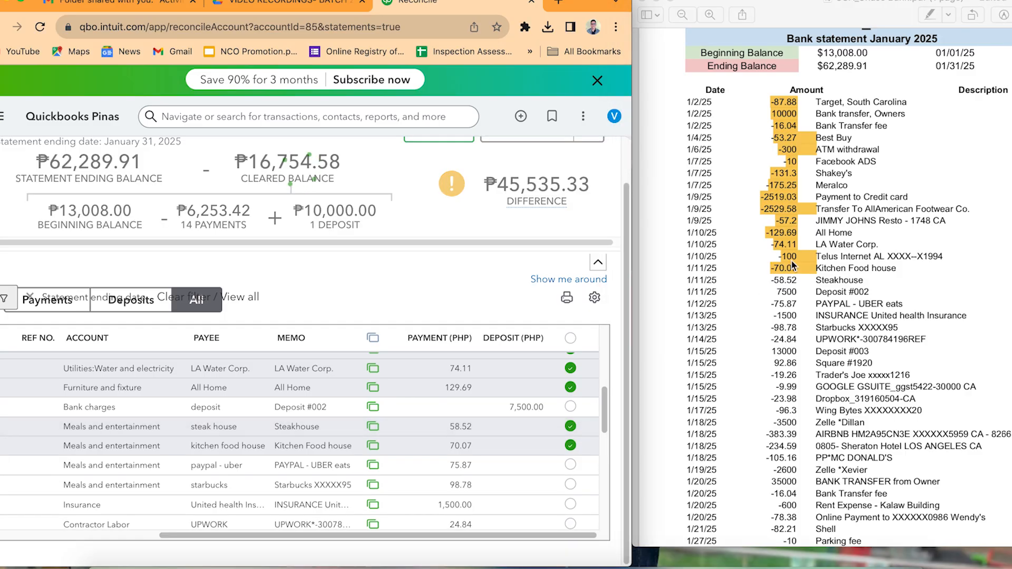
left_click_drag(772, 280, 794, 280)
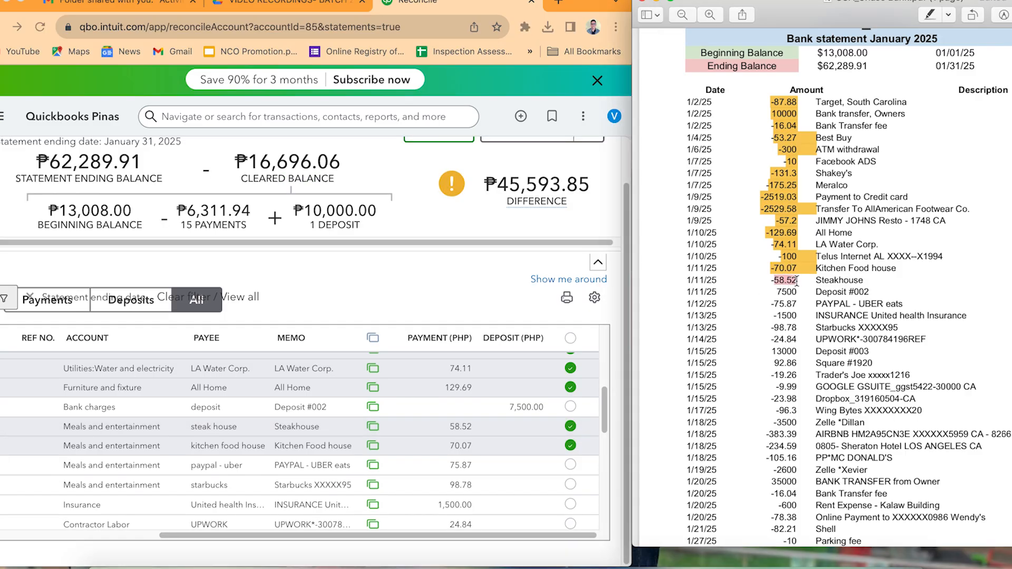
left_click(931, 16)
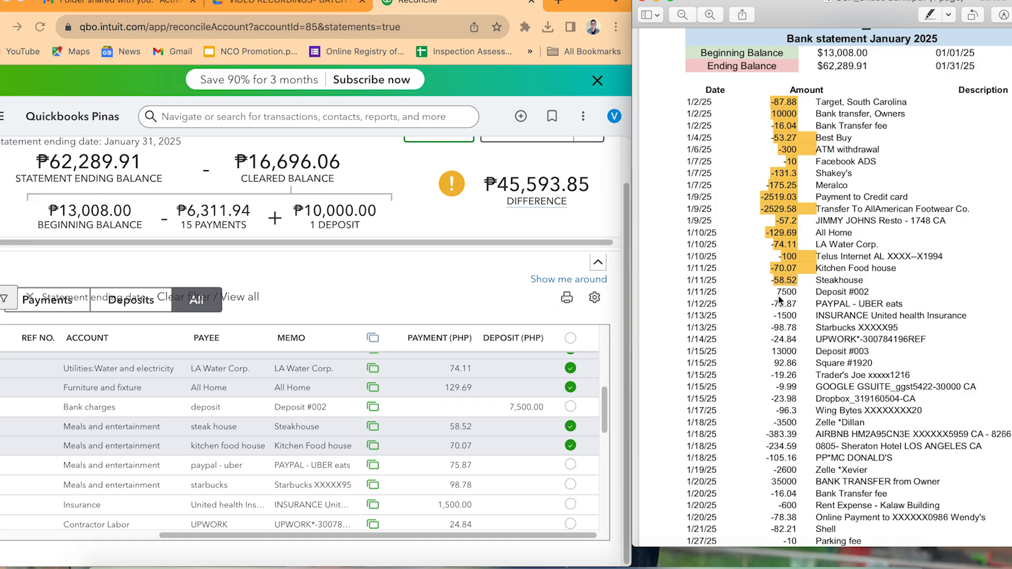
Step: Highlight the 7500 amount of Deposit #002 in yellow on the statement and mark the matching deposit as cleared
left_click(931, 16)
left_click(575, 407)
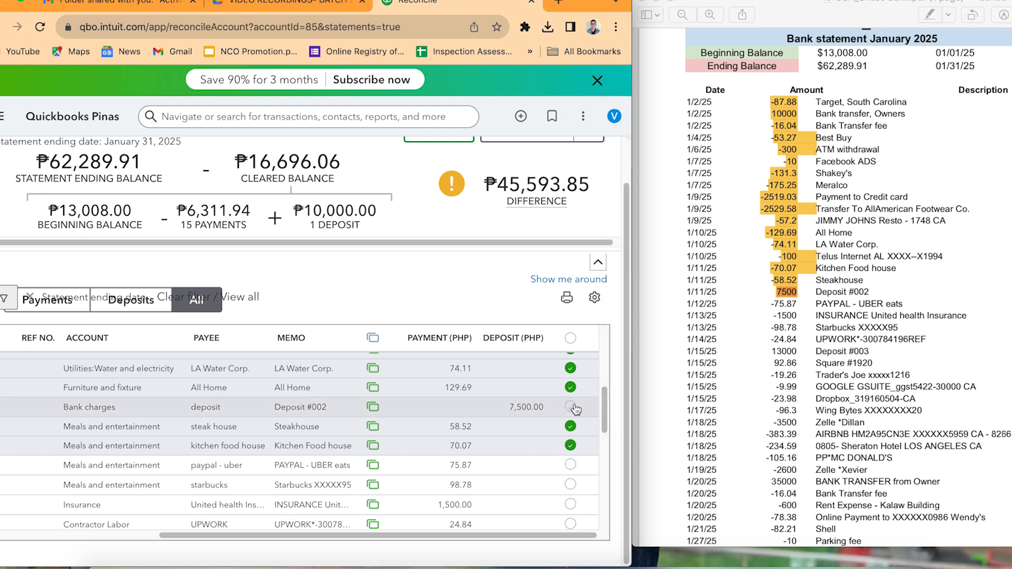
left_click(572, 407)
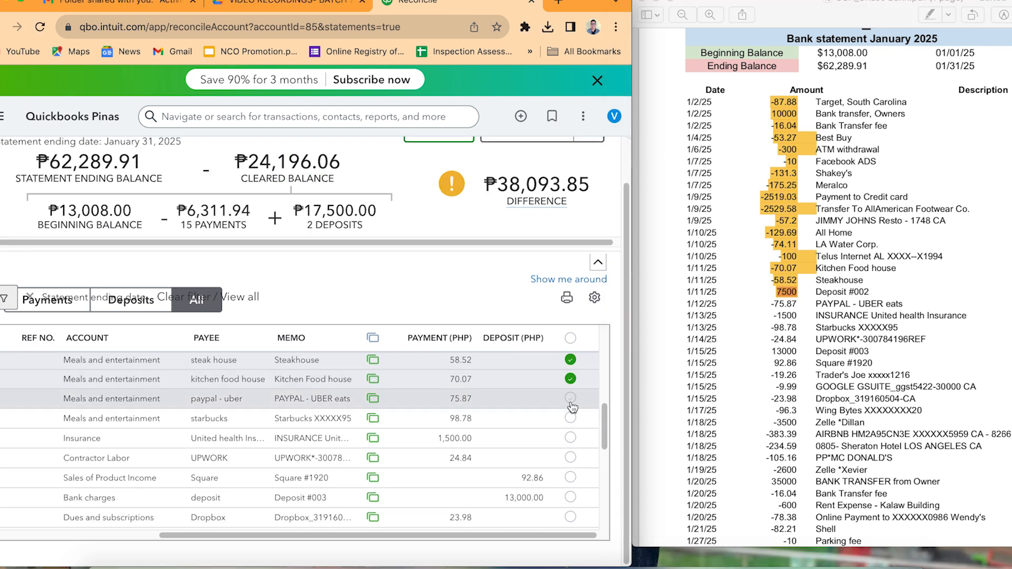
Step: Highlight the 75.87 PAYPAL - UBER eats amount in yellow on the statement and mark the matching payment as cleared
left_click(785, 305)
left_click_drag(773, 304, 804, 306)
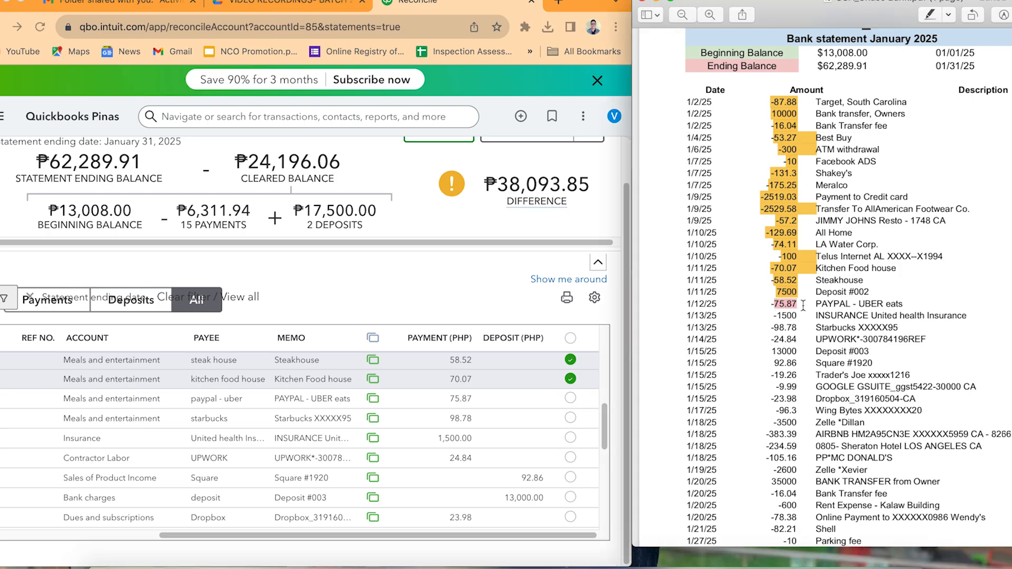
left_click(930, 15)
left_click(571, 401)
left_click(572, 399)
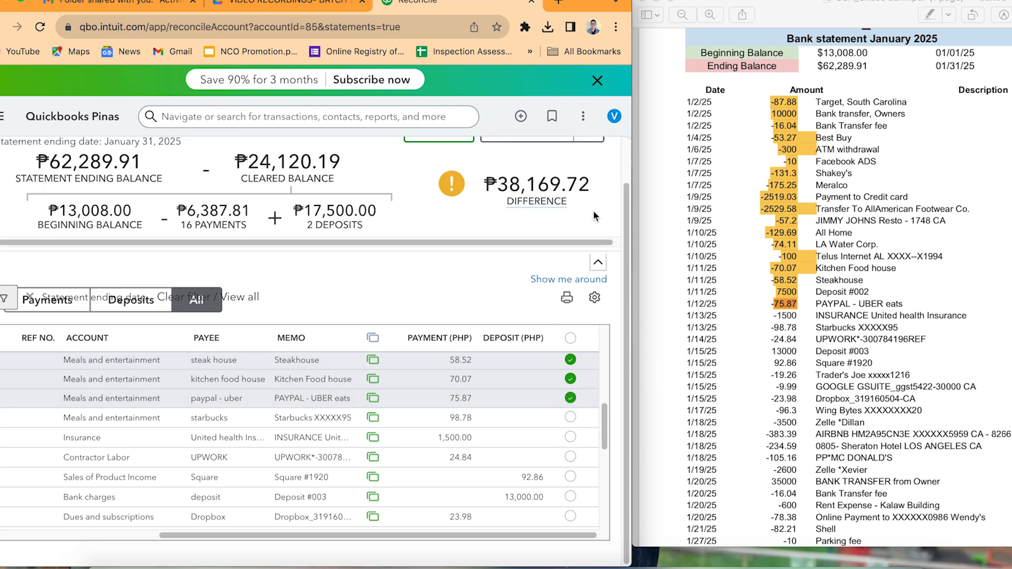
Step: Mark the 1,500.00 United health insurance payment as cleared and highlight its amount in yellow on the statement
mouse_move(503, 185)
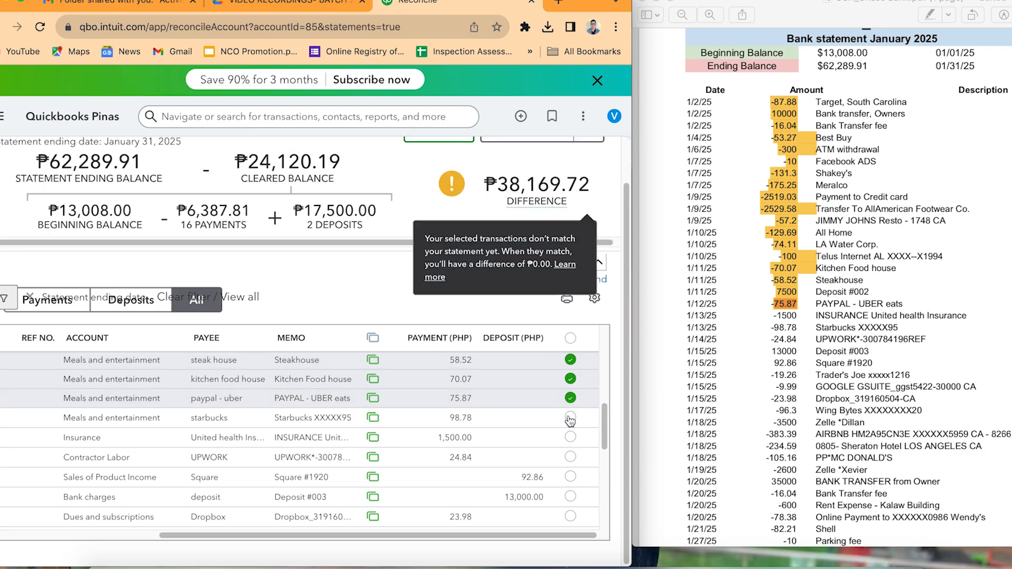
mouse_move(530, 200)
left_click(784, 324)
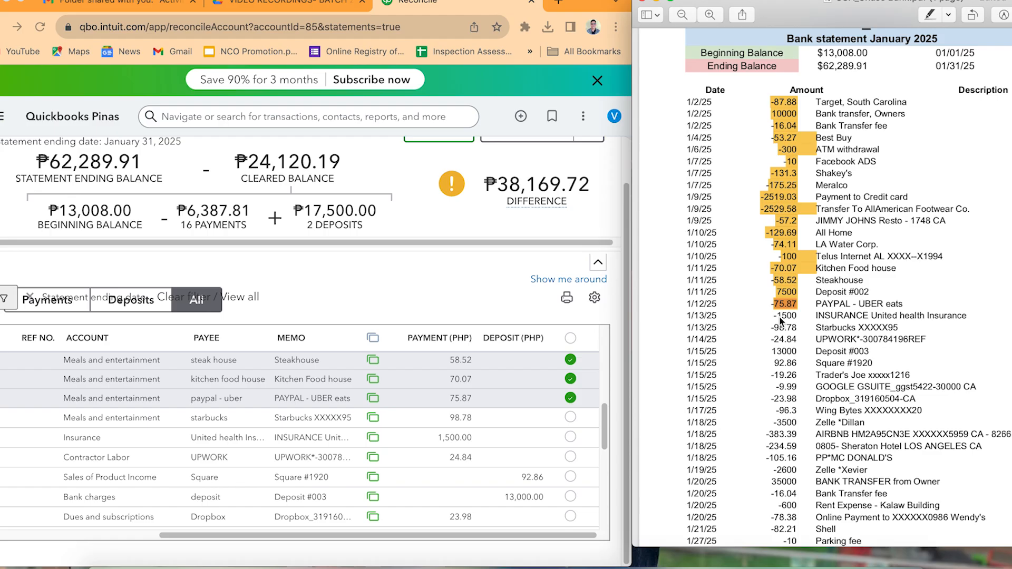
left_click(605, 433)
mouse_move(604, 432)
left_mouse_down()
mouse_move(612, 357)
mouse_move(620, 374)
mouse_move(603, 435)
left_mouse_up()
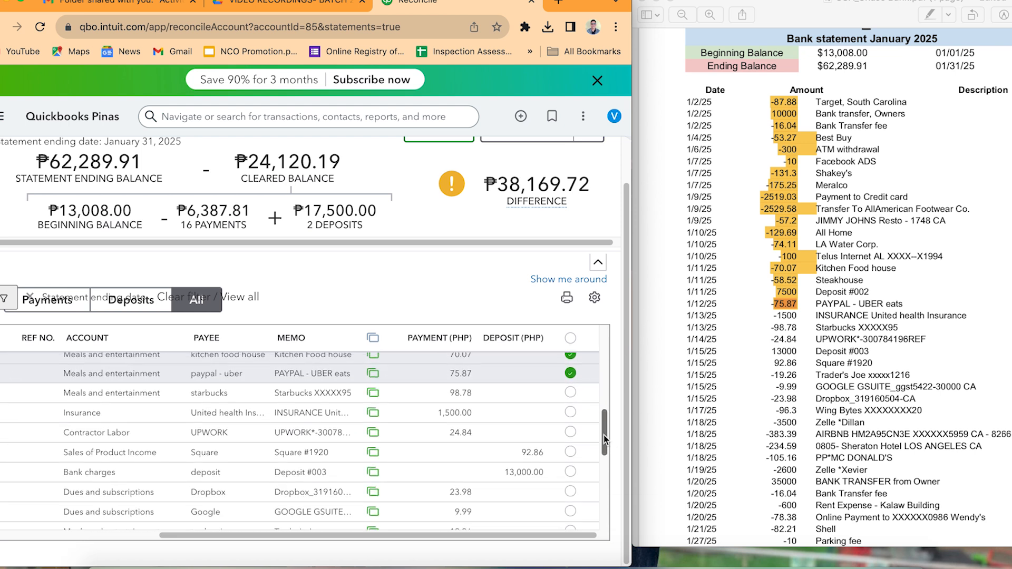
left_click(570, 412)
left_click(793, 322)
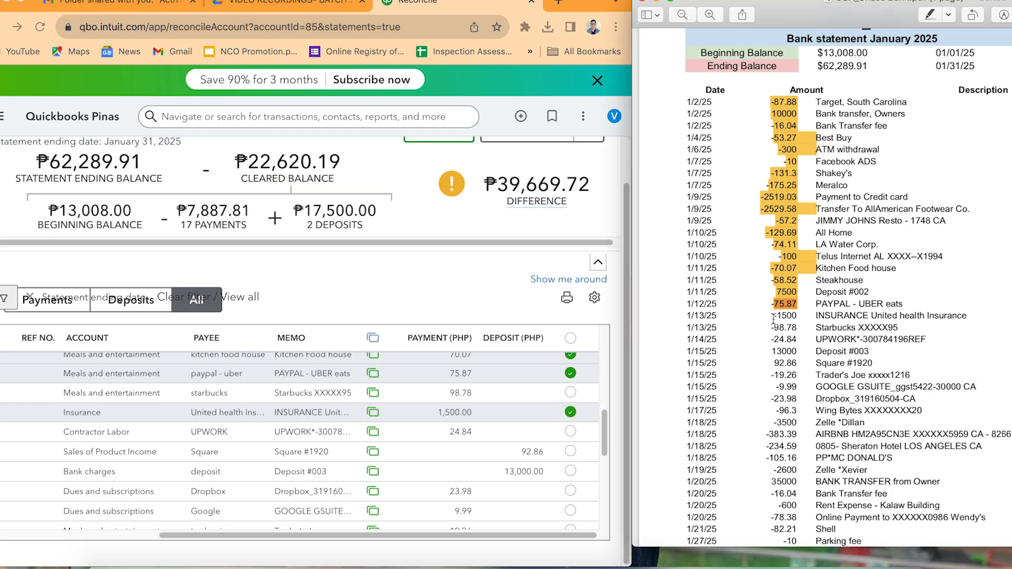
left_click_drag(772, 316, 804, 320)
left_click(930, 17)
Step: Highlight the 98.78 Starbucks amount in yellow on the statement and mark the matching payment as cleared
left_click(931, 16)
left_click(570, 392)
scroll(793, 341, "down", 1)
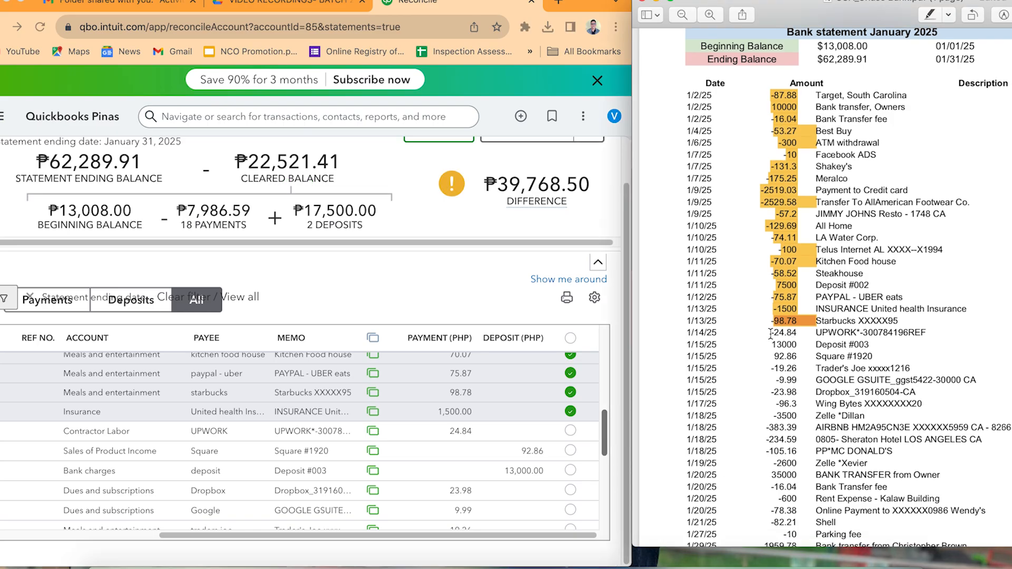
Step: Mark the 24.84 UPWORK payment as cleared and highlight its amount in yellow on the statement
left_click(570, 431)
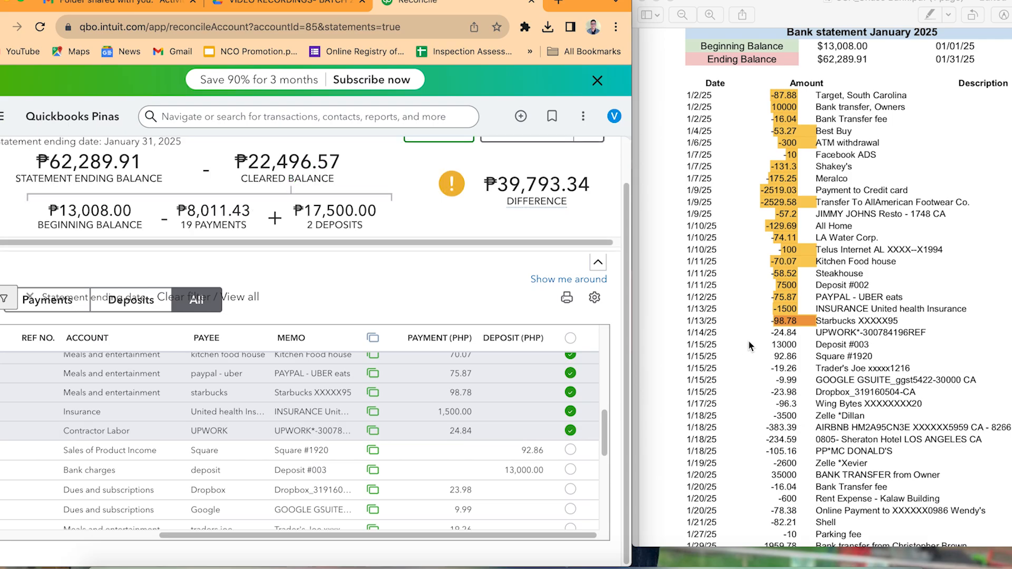
left_click(774, 332)
left_click_drag(773, 332, 800, 334)
left_click(930, 17)
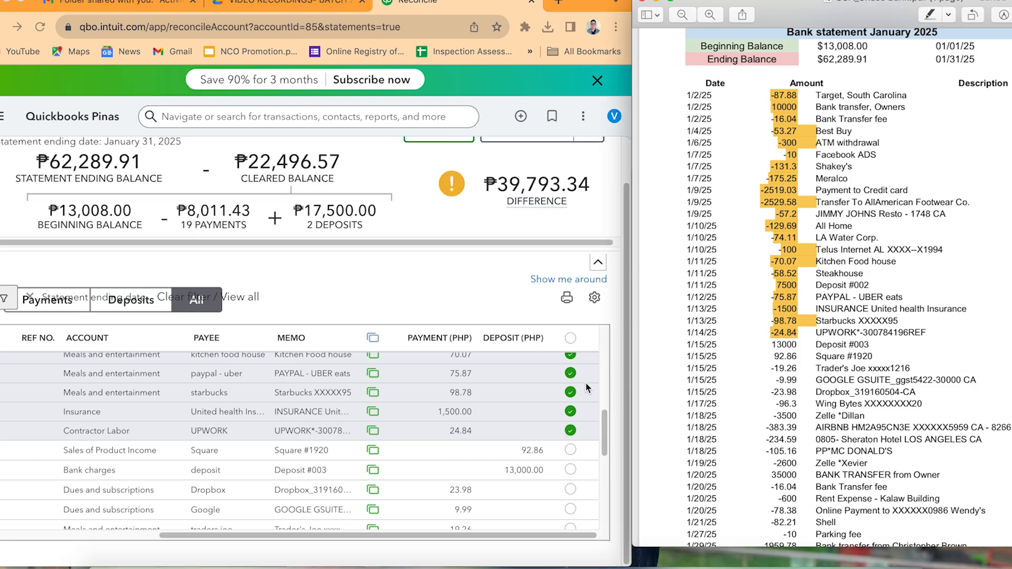
Step: Mark the 13,000.00 Deposit #003 as cleared and highlight its amount in yellow on the statement
scroll(571, 387, "down", 1)
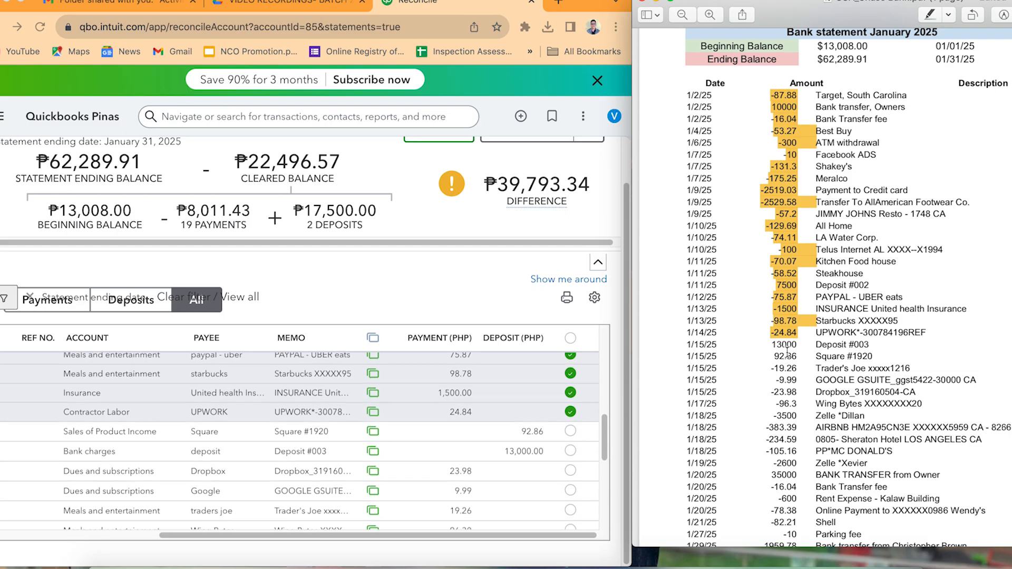
left_click(569, 451)
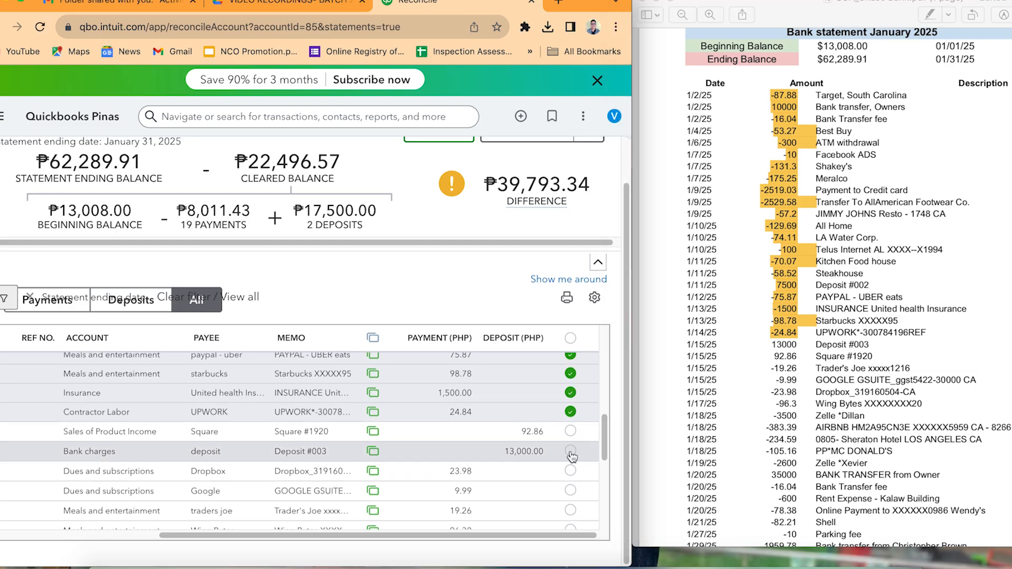
left_click_drag(771, 344, 798, 344)
left_click(930, 14)
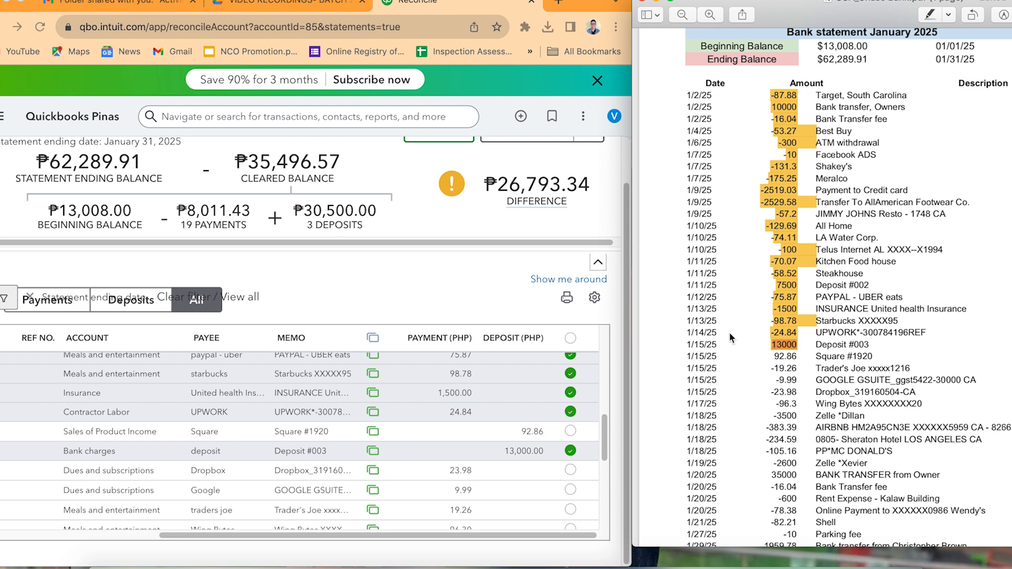
Step: Highlight the 92.86 Square #1920 amount in yellow on the statement and mark the matching deposit as cleared
left_click(773, 358)
left_click(933, 15)
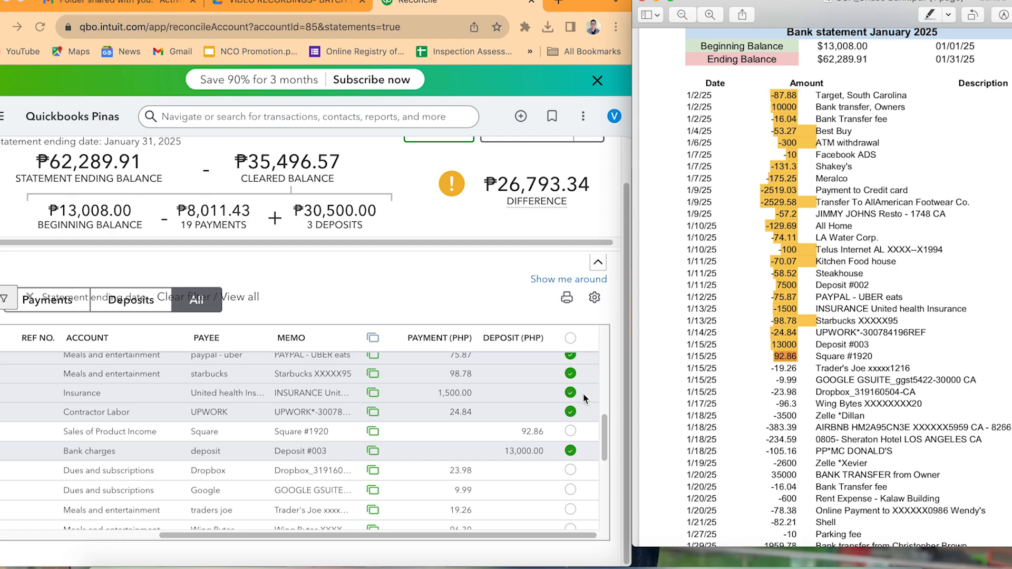
left_click(570, 431)
Step: Highlight the 23.98 Dropbox amount in yellow on the statement and mark the matching payment as cleared
scroll(568, 416, "down", 2)
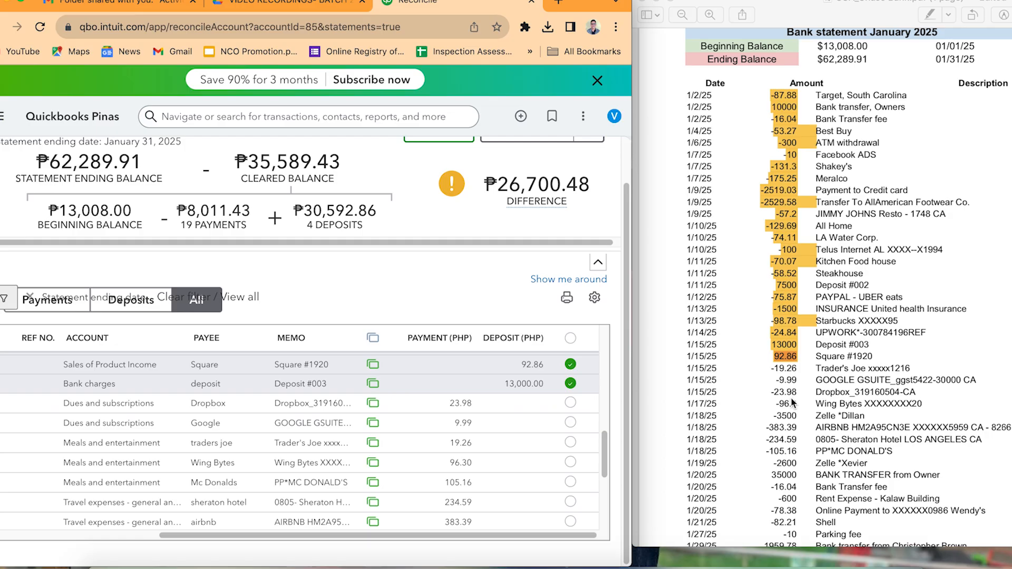
left_click_drag(774, 392, 800, 393)
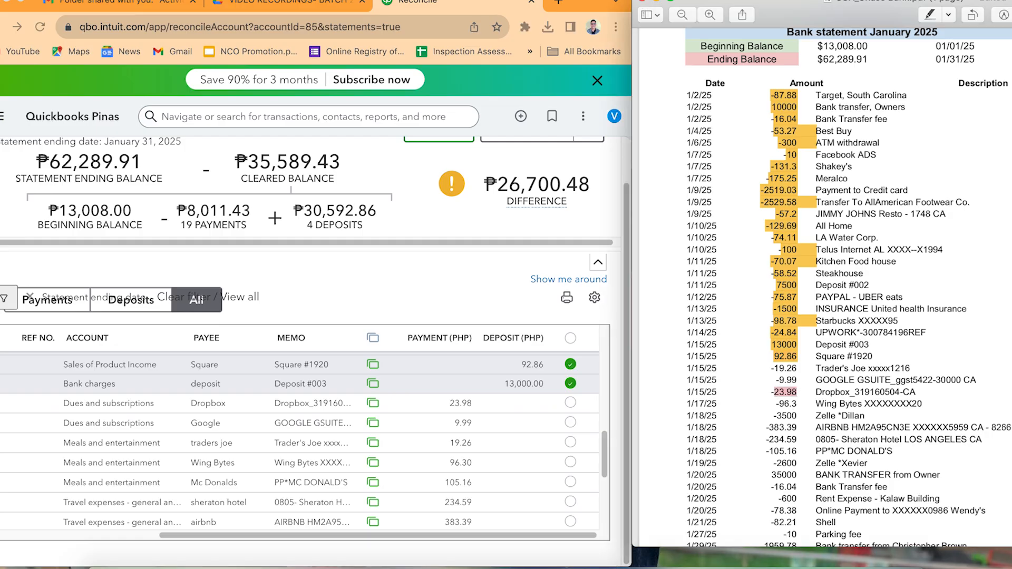
left_click(931, 14)
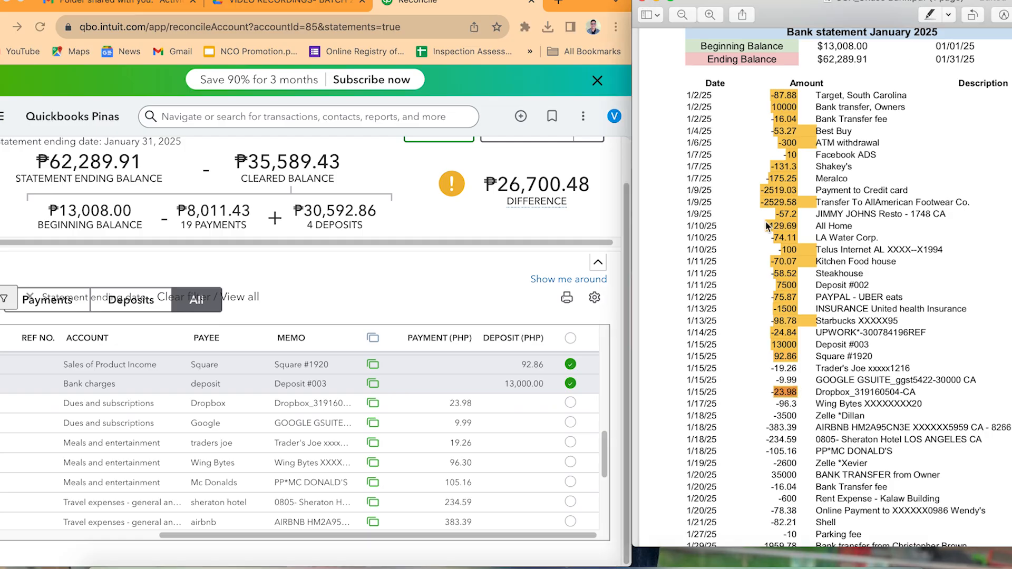
left_click(570, 403)
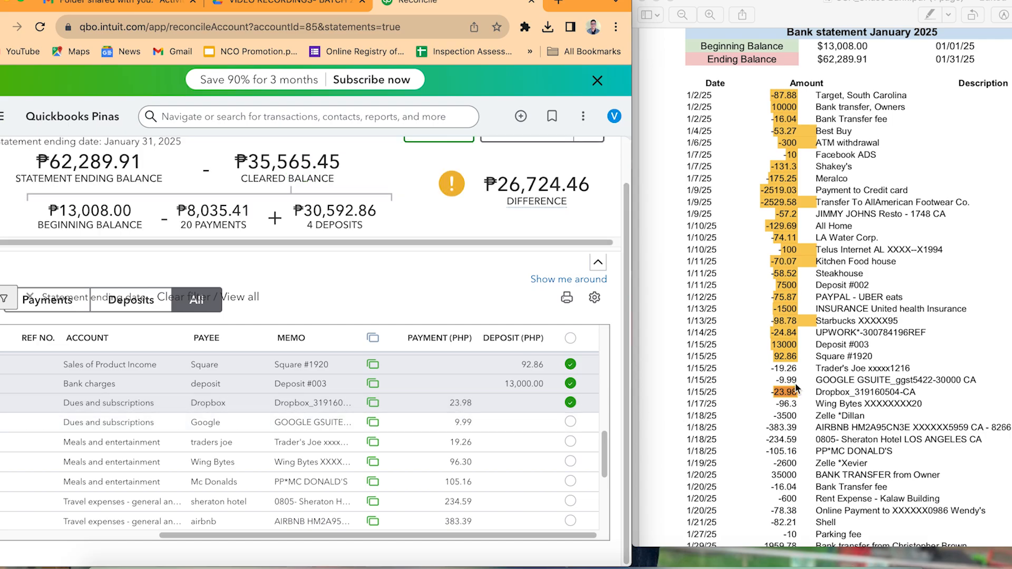
Step: Highlight the 9.99 GOOGLE GSUITE amount in yellow on the statement and mark the matching payment as cleared
left_click_drag(774, 380, 798, 380)
left_click(932, 14)
left_click(571, 423)
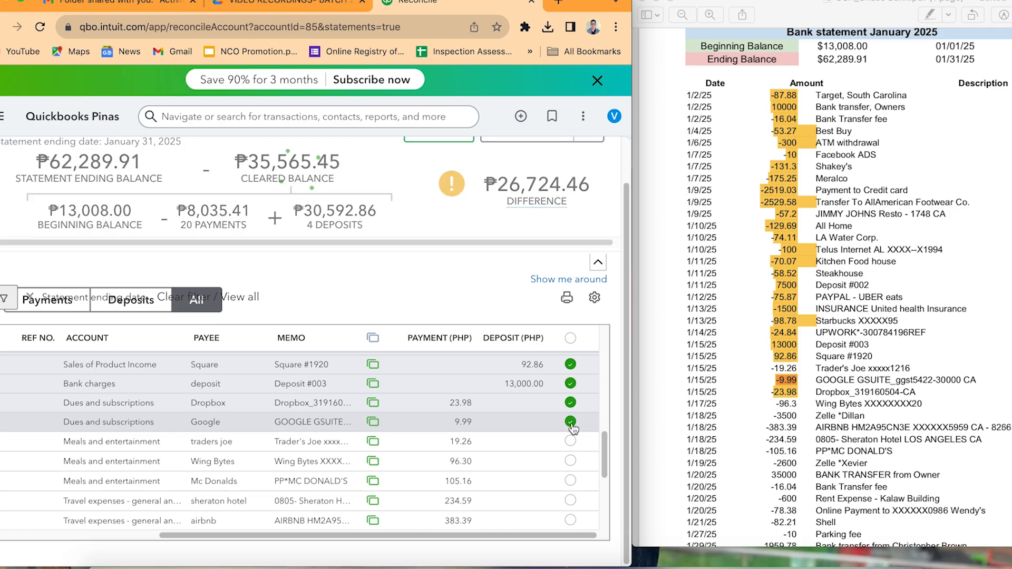
Step: Highlight the 19.26 Trader's Joe amount in yellow on the statement and mark the matching payment as cleared
left_click_drag(774, 368, 798, 368)
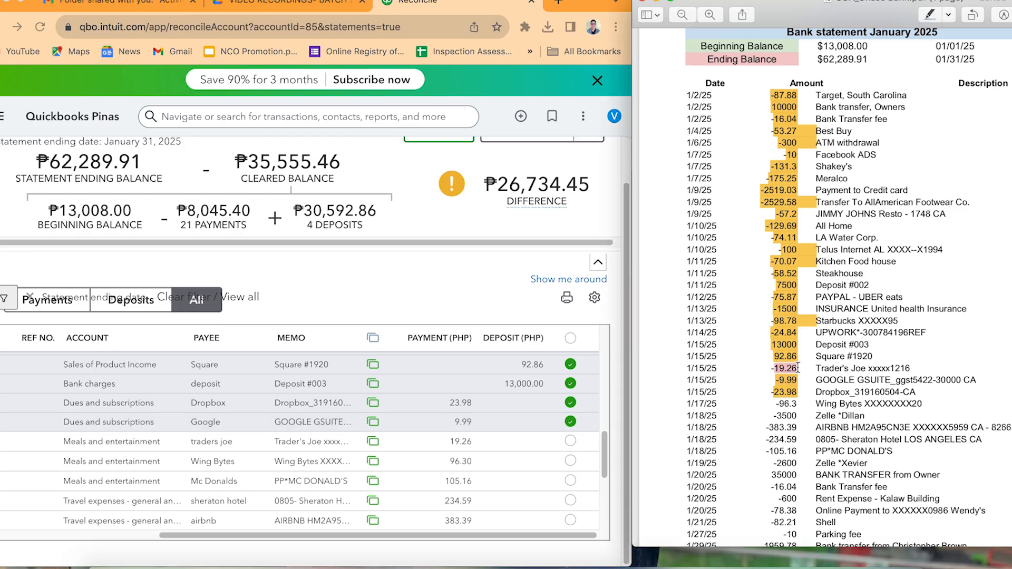
left_click(932, 14)
scroll(574, 441, "down", 1)
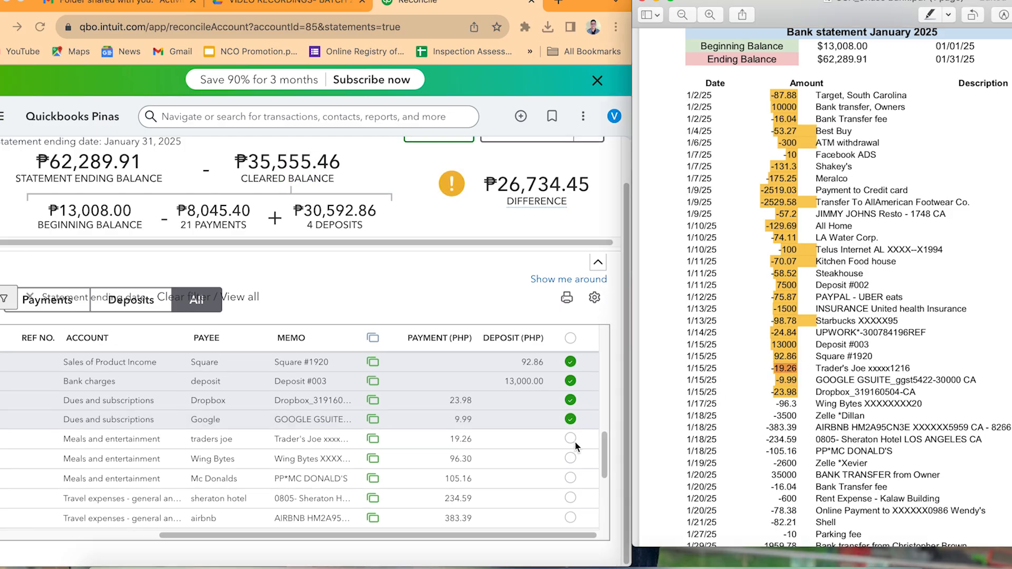
left_click(571, 437)
Step: Highlight the 96.30 Wing Bytes amount in yellow on the statement and mark the matching payment as cleared
scroll(580, 435, "down", 1)
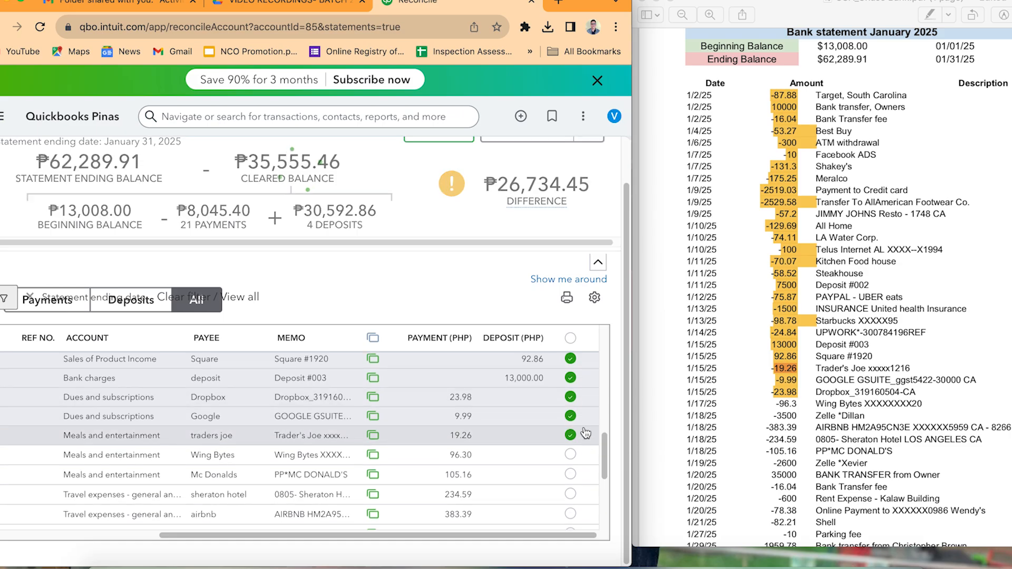
scroll(585, 433, "down", 5)
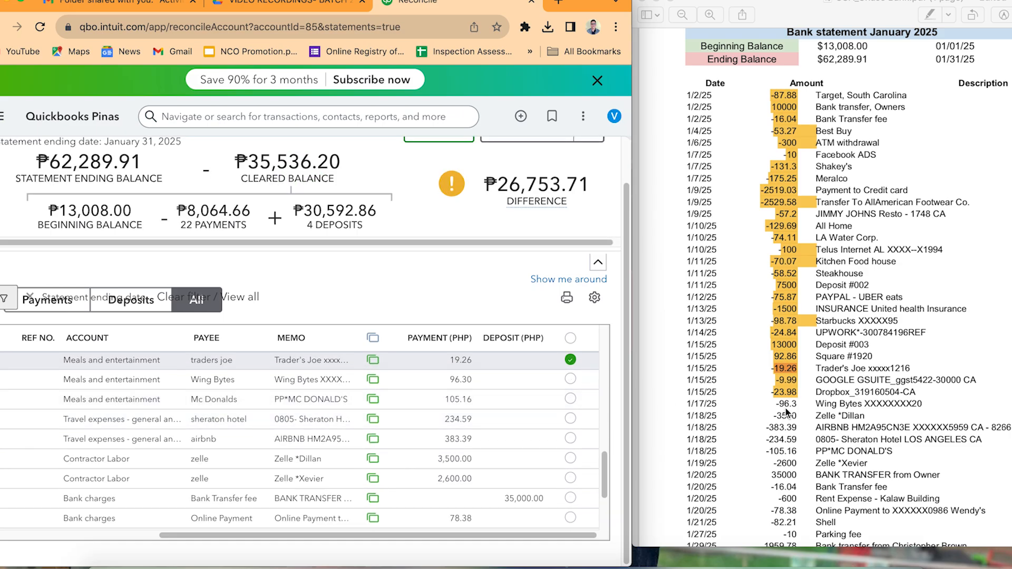
left_click(782, 404)
left_click_drag(778, 404, 803, 408)
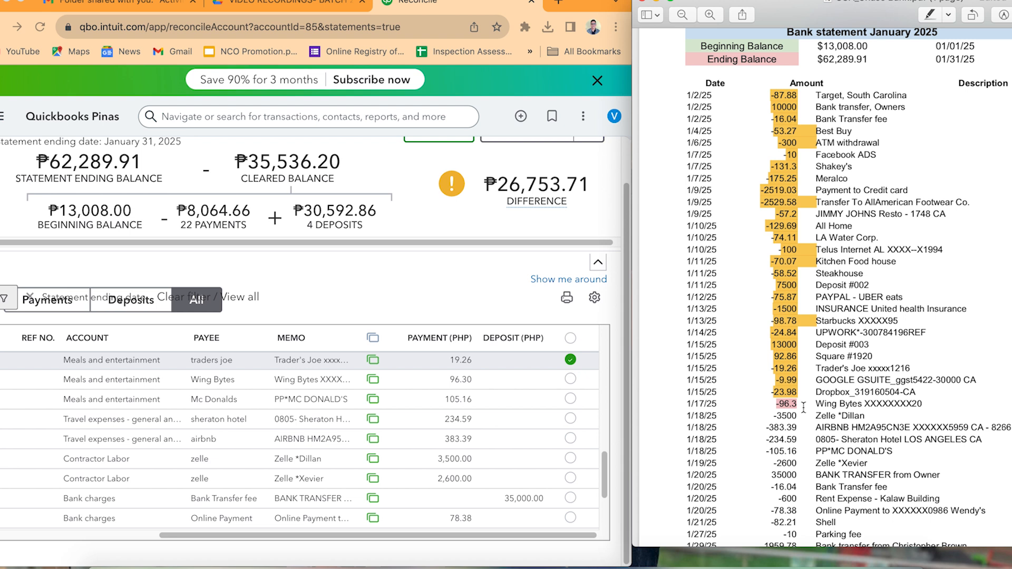
left_click(931, 19)
left_click(574, 388)
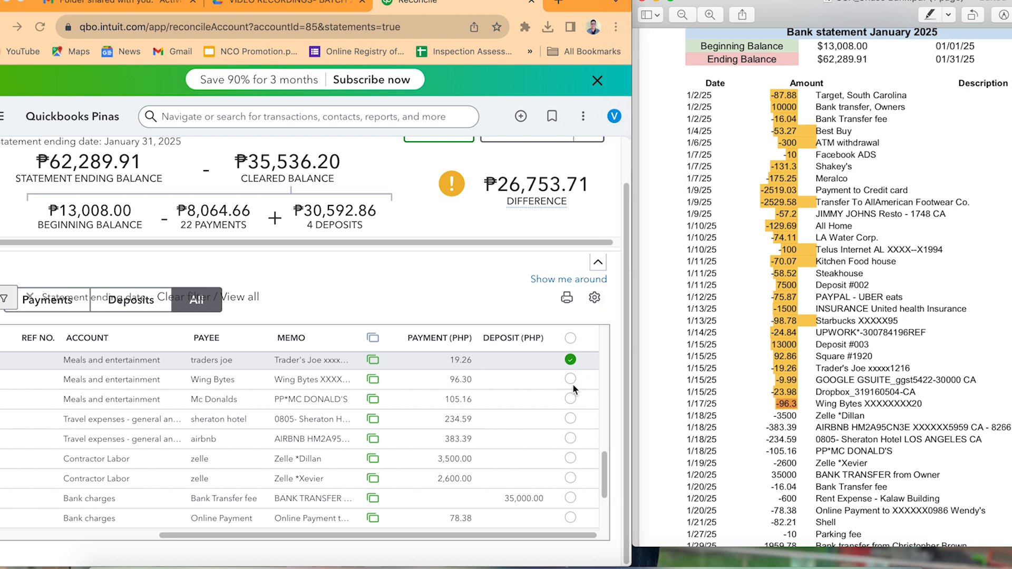
left_click(571, 382)
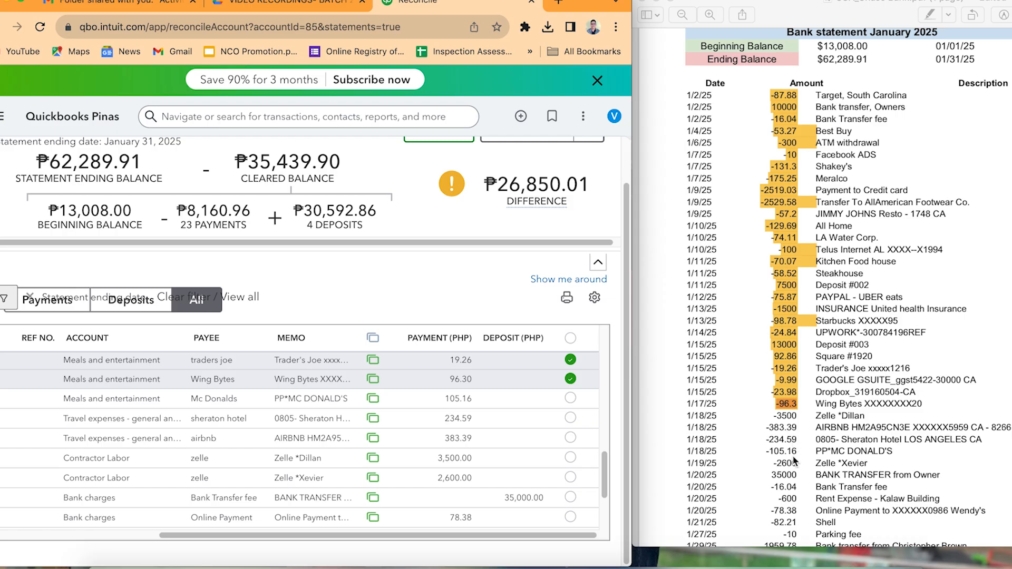
Step: Highlight the 105.16 PP*MC DONALD'S amount in yellow on the statement and mark the matching payment as cleared
left_click_drag(771, 452, 803, 453)
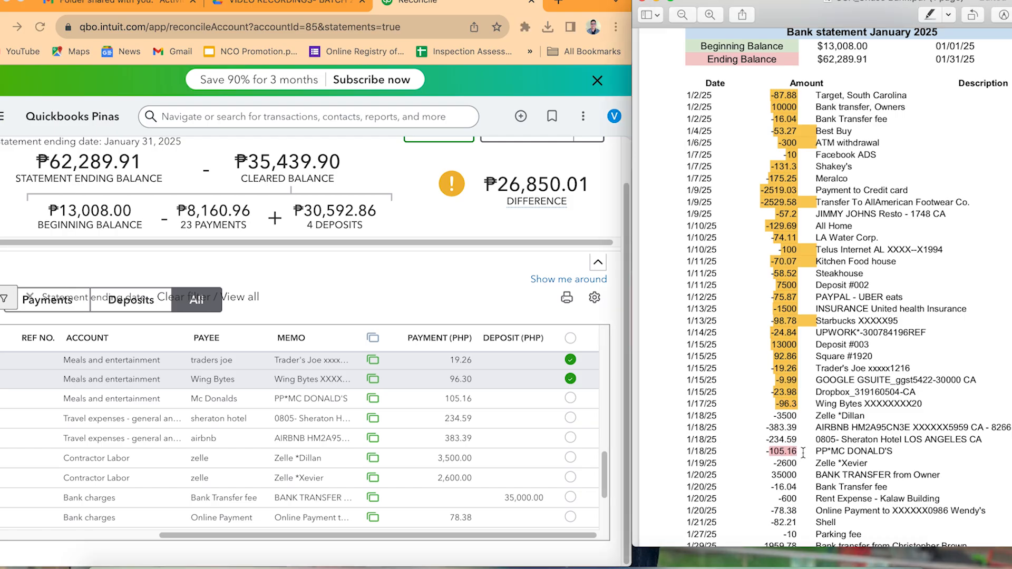
left_click(933, 20)
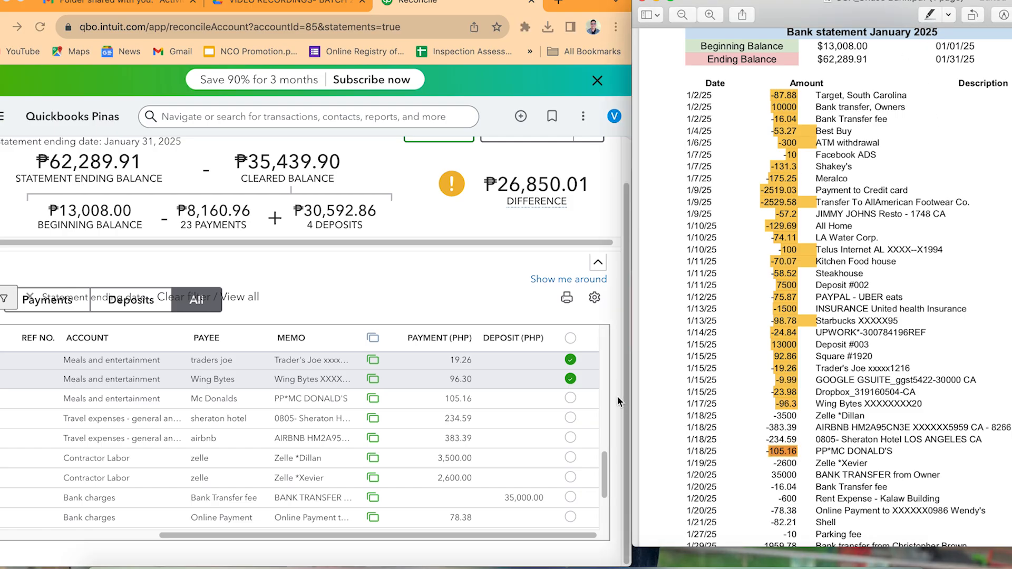
left_click(570, 398)
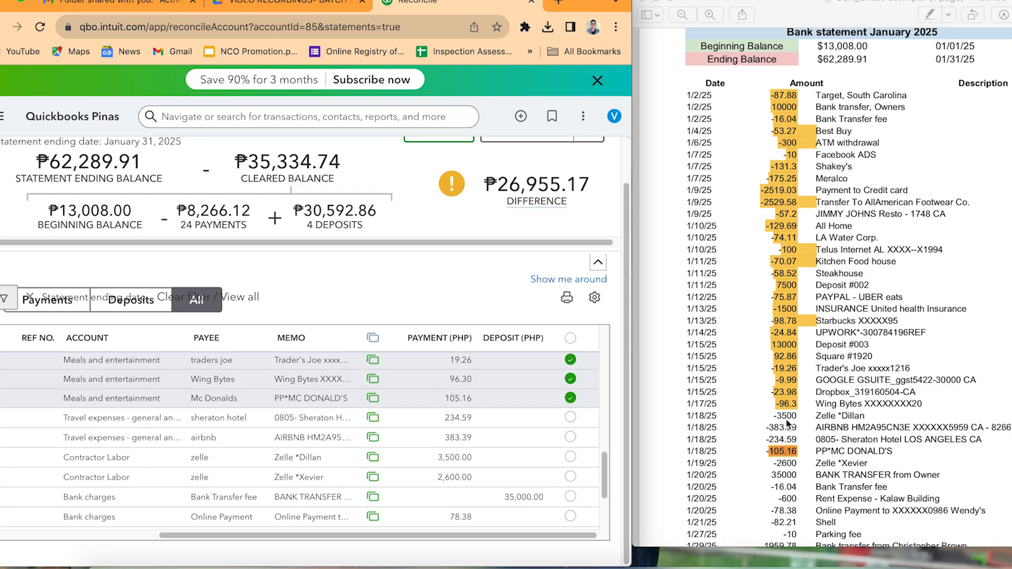
Step: Highlight the 3,500.00 Zelle amount in yellow on the statement and mark the matching contractor payment as cleared
left_click_drag(770, 416, 805, 404)
left_click(936, 15)
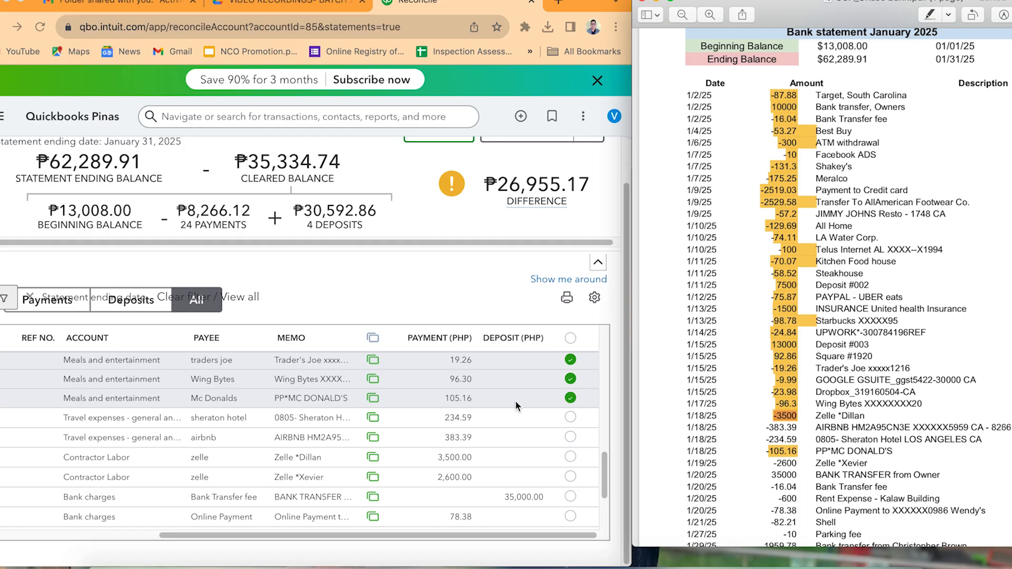
left_click(570, 457)
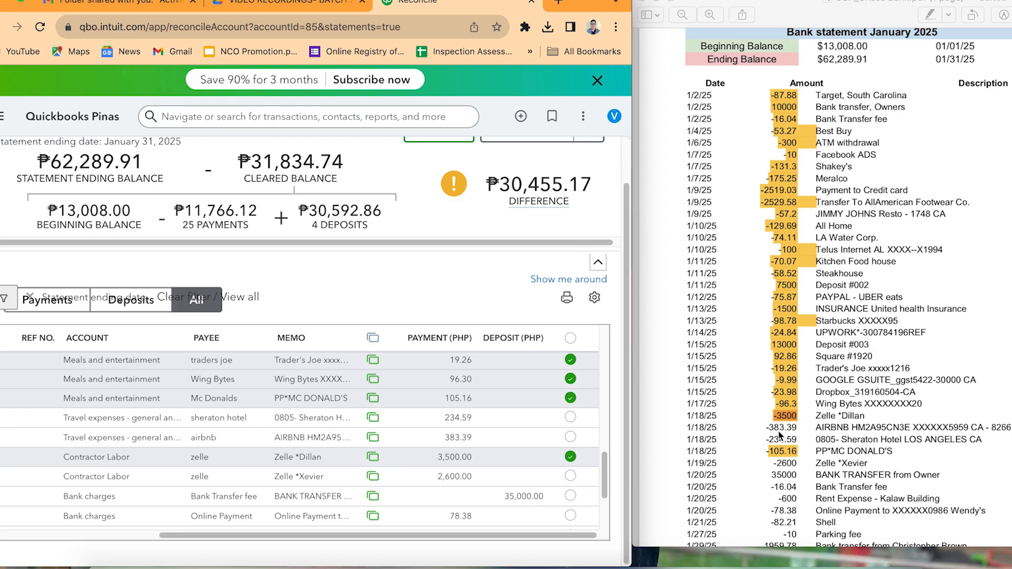
Step: Highlight the 383.39 AIRBNB amount in yellow on the statement and mark the matching travel payment as cleared
left_click_drag(766, 427, 801, 427)
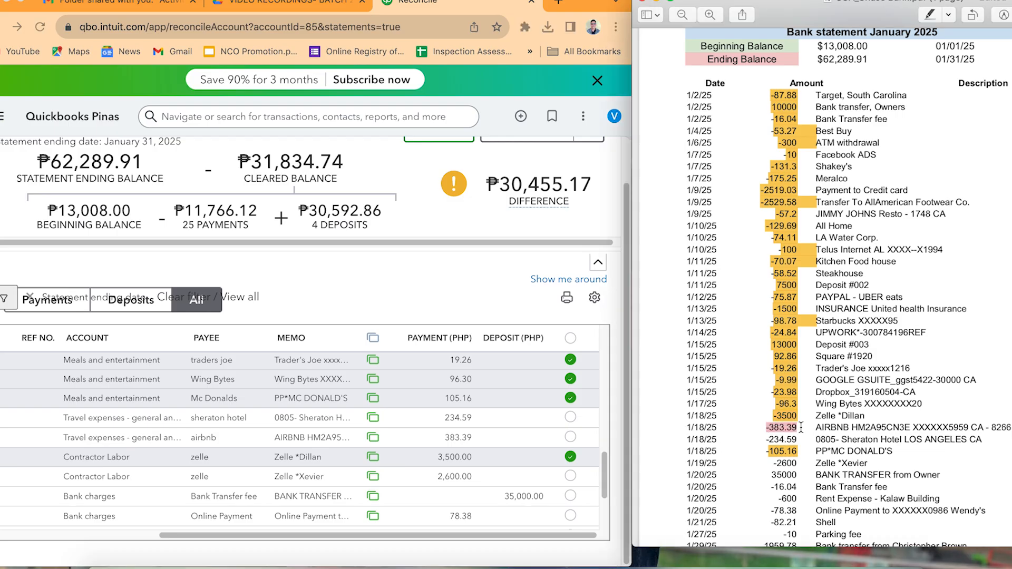
left_click(931, 15)
left_click(570, 437)
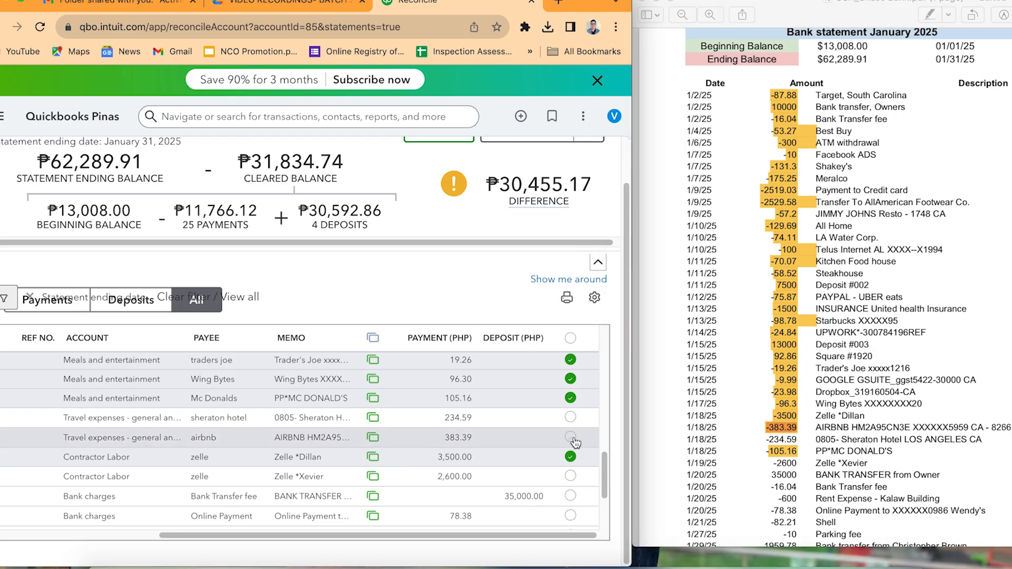
Step: Highlight the 234.59 Sheraton Hotel amount in yellow on the statement and mark the matching payment as cleared
left_click_drag(765, 439, 811, 440)
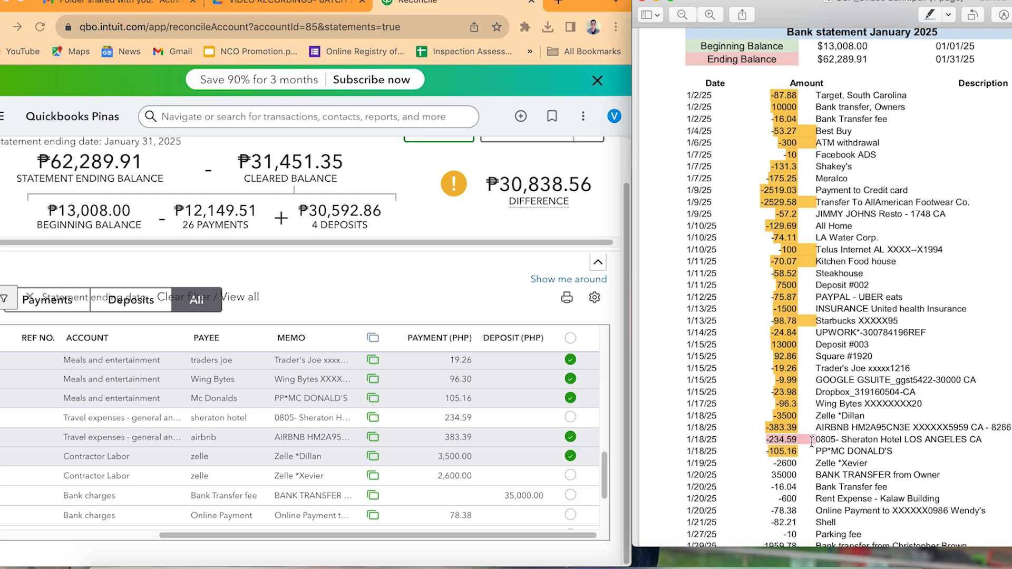
left_click(929, 16)
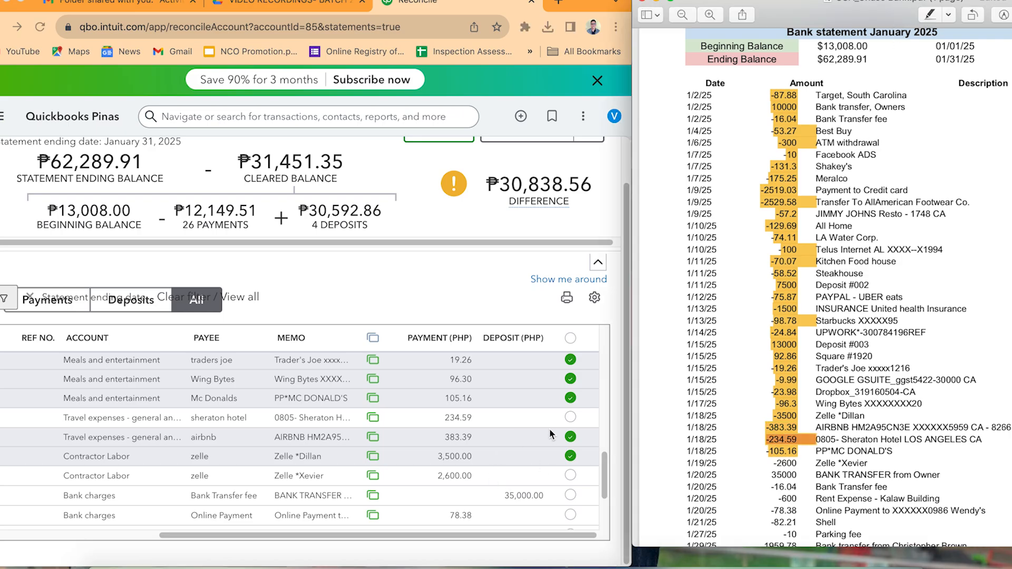
left_click(570, 418)
Step: Highlight the 2,600.00 Zelle amount in yellow on the statement and mark the matching contractor payment as cleared
scroll(571, 401, "down", 2)
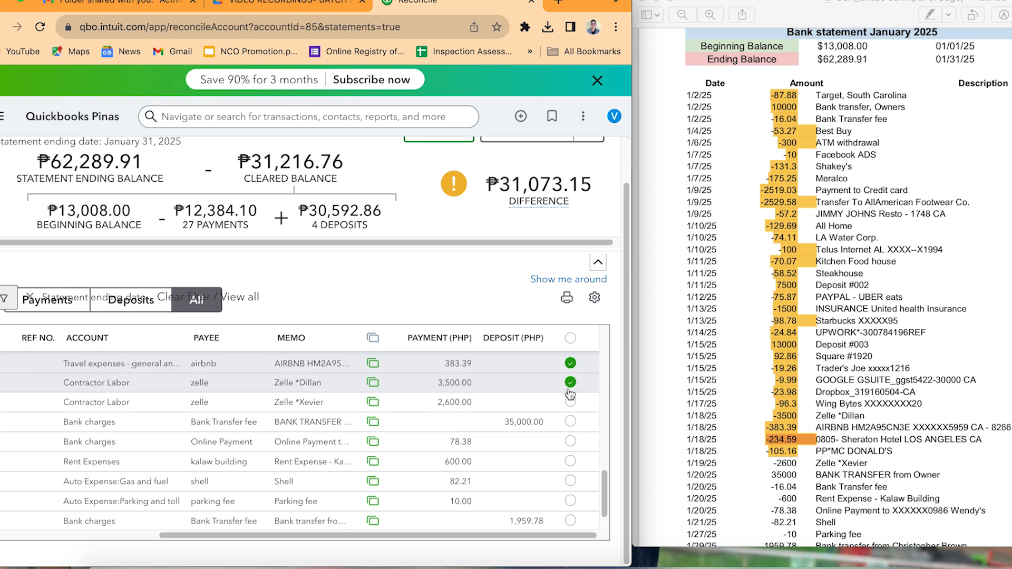
left_click(780, 464)
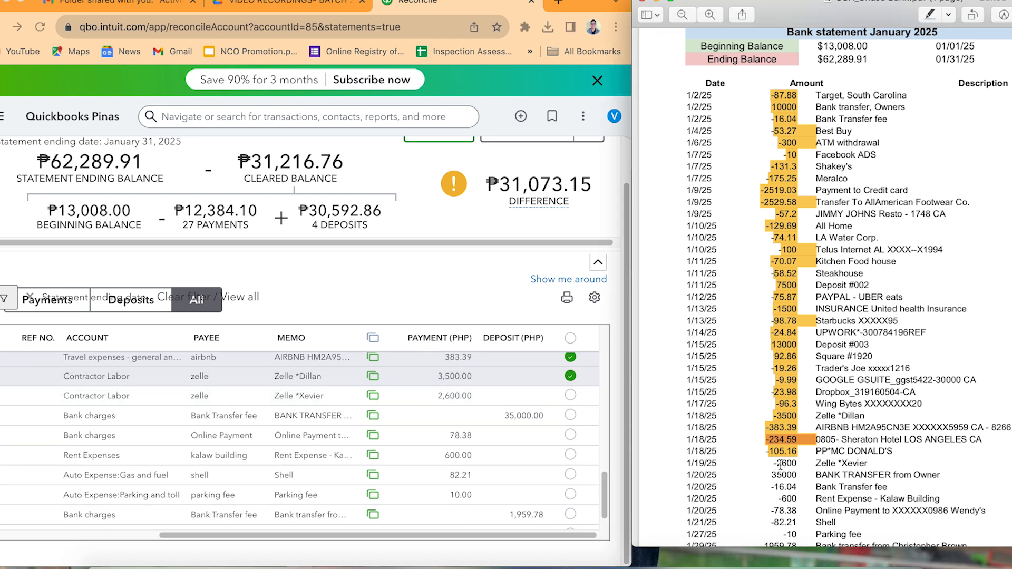
double_click(780, 464)
left_click(930, 21)
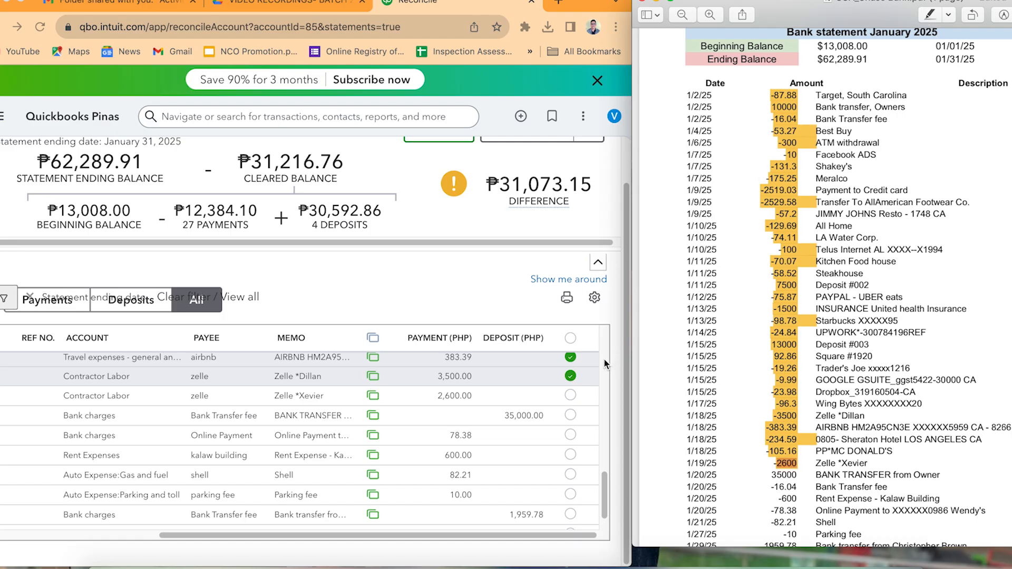
left_click(570, 395)
Step: Highlight the 35,000.00 bank transfer from Owner in yellow on the statement and mark the matching deposit as cleared
scroll(808, 411, "down", 1)
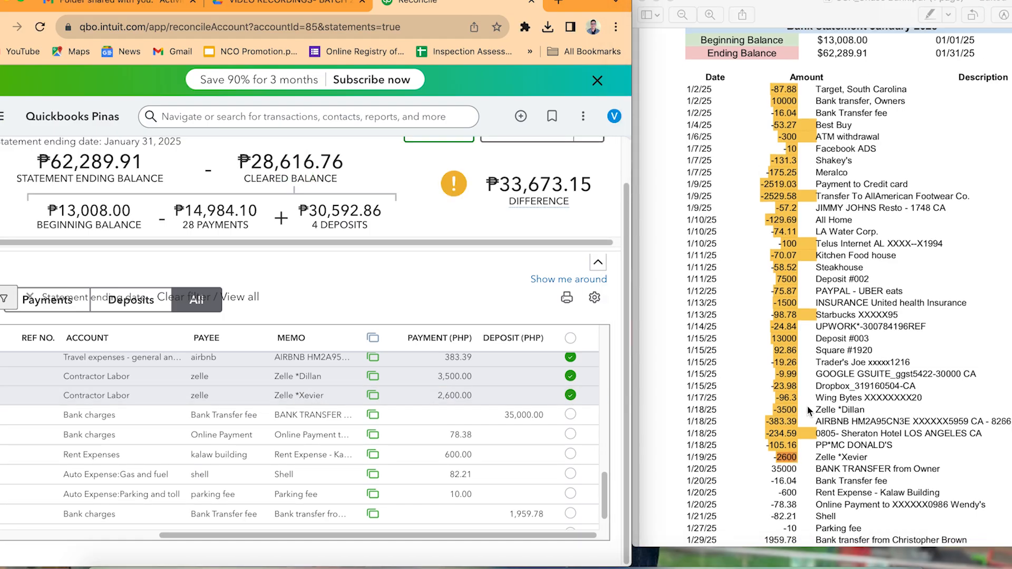
left_click_drag(771, 469, 800, 469)
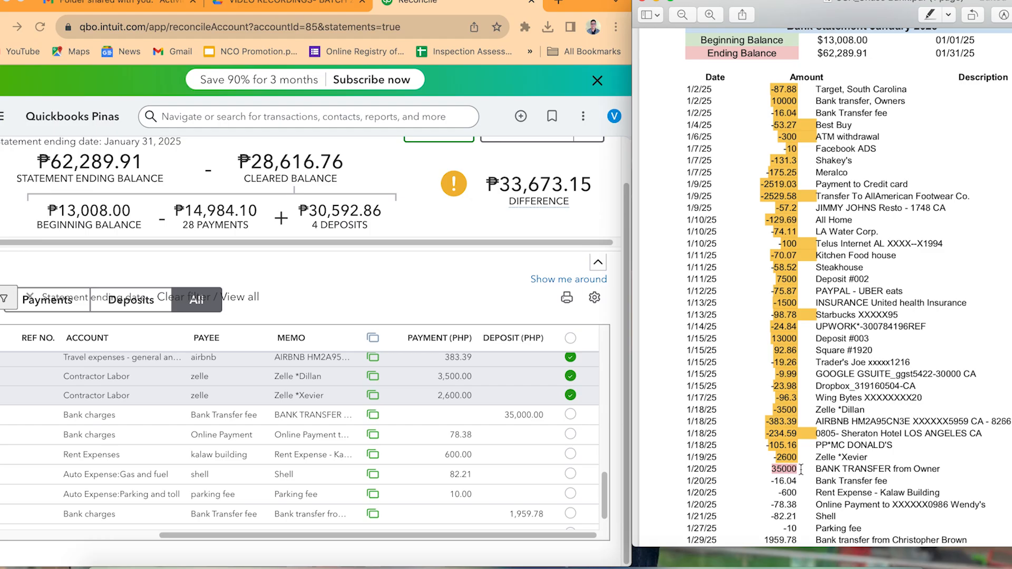
left_click(932, 16)
left_click(570, 420)
left_click(570, 420)
Step: Look through the reconciliation list for an entry matching the 16.04 Bank Transfer fee dated 1/20/25, and review the remaining statement lines
scroll(574, 406, "down", 1)
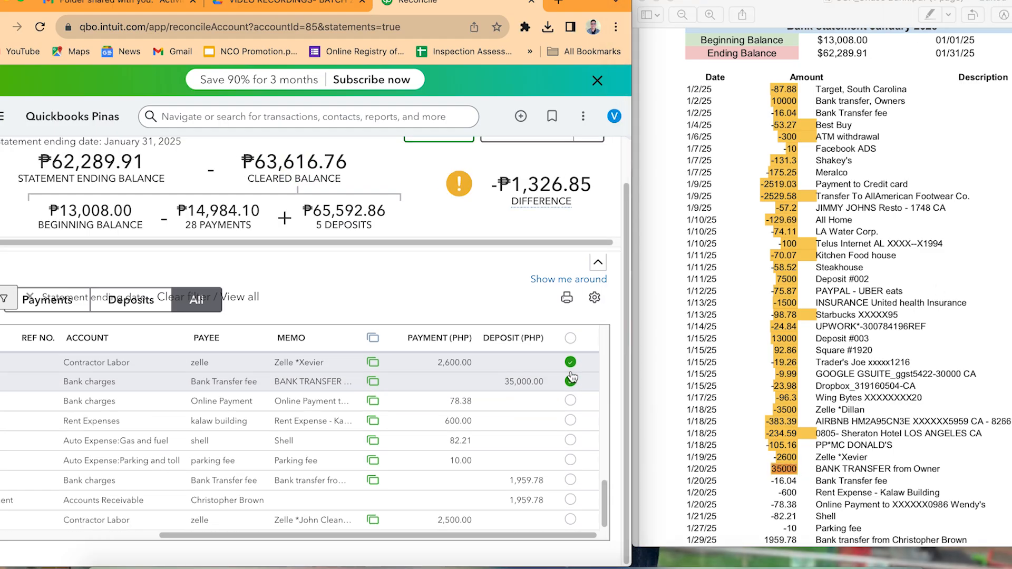
scroll(796, 482, "down", 1)
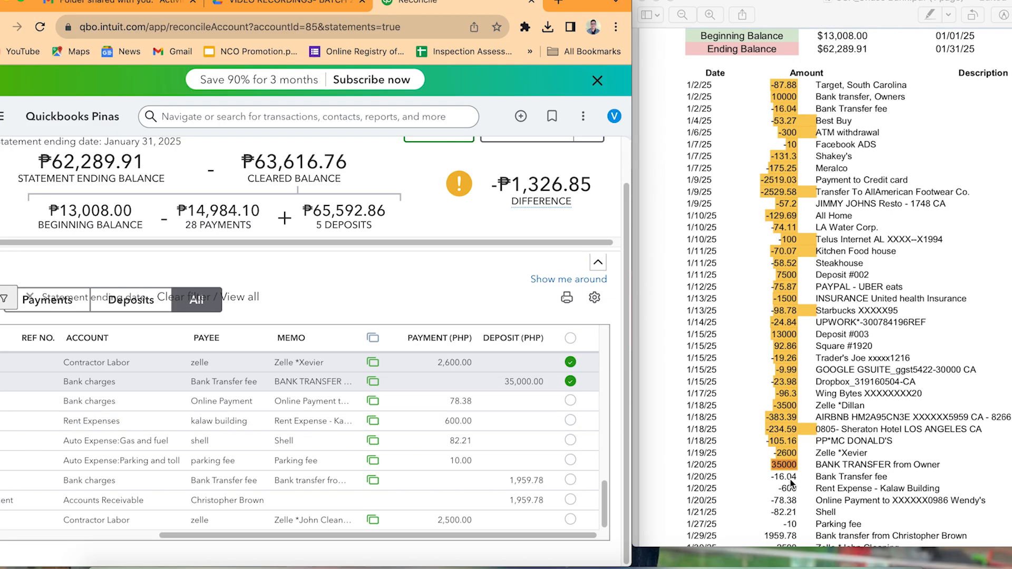
left_click(784, 481)
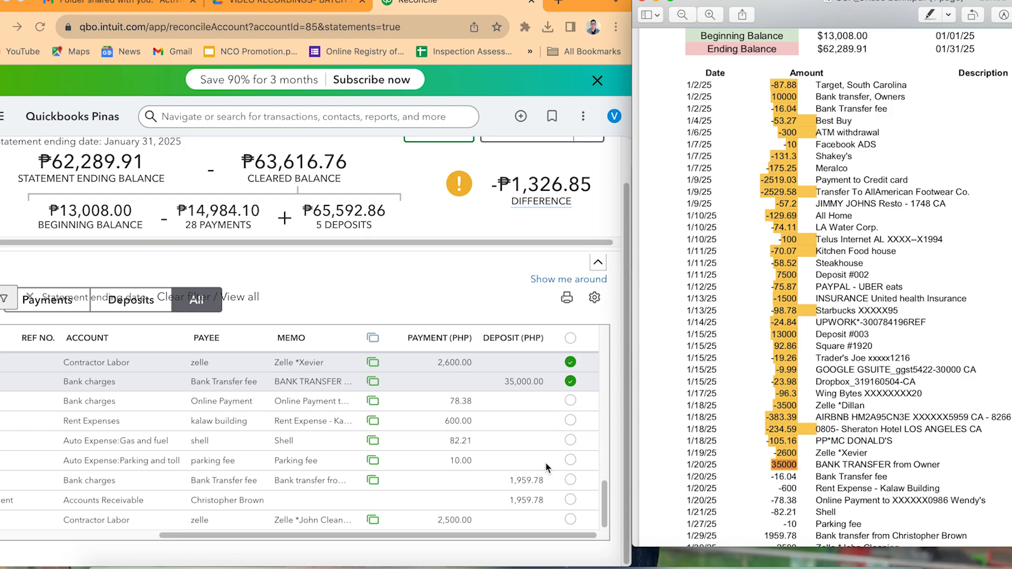
left_click(605, 500)
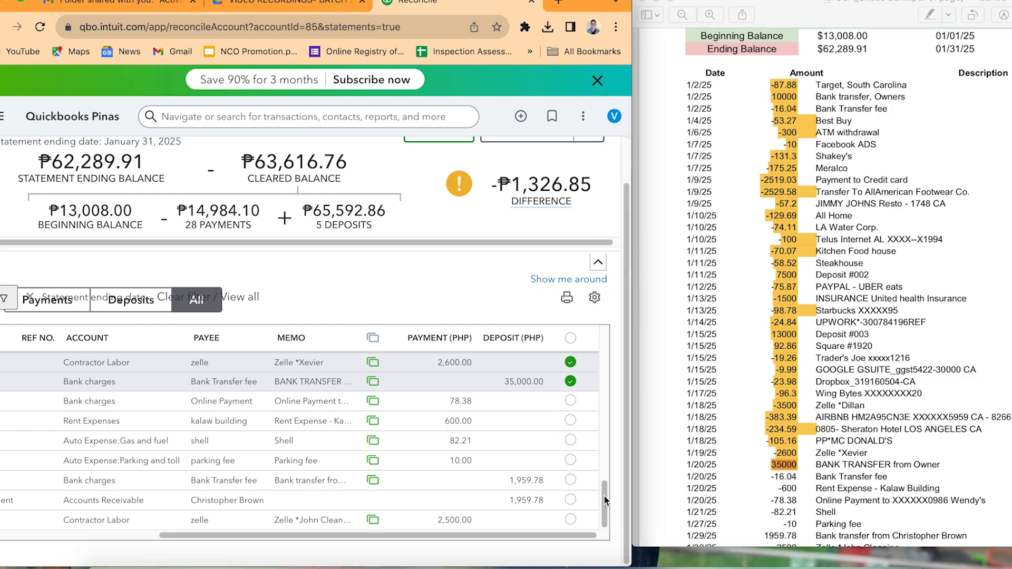
left_click_drag(603, 501, 618, 349)
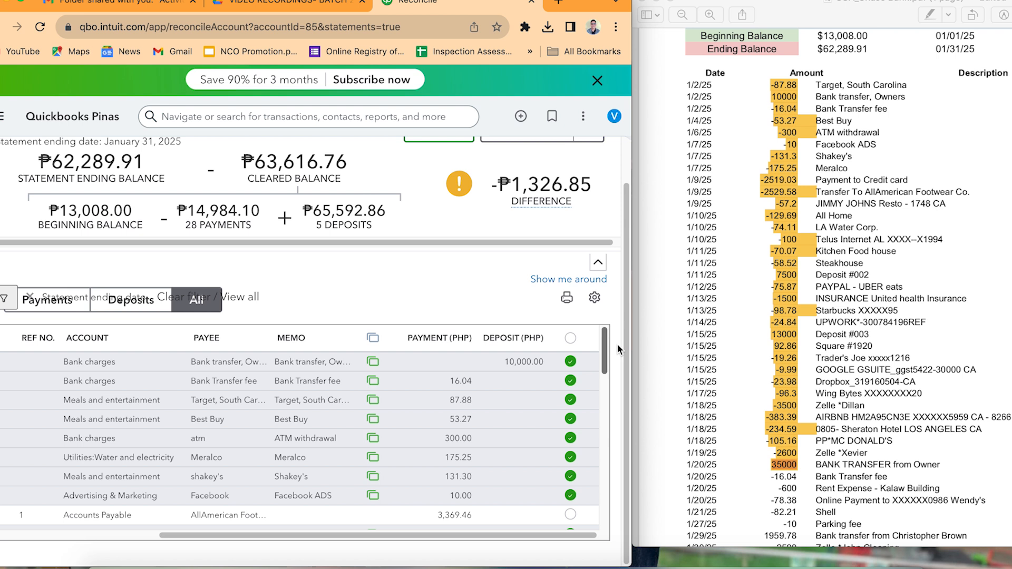
left_click_drag(618, 347, 624, 411)
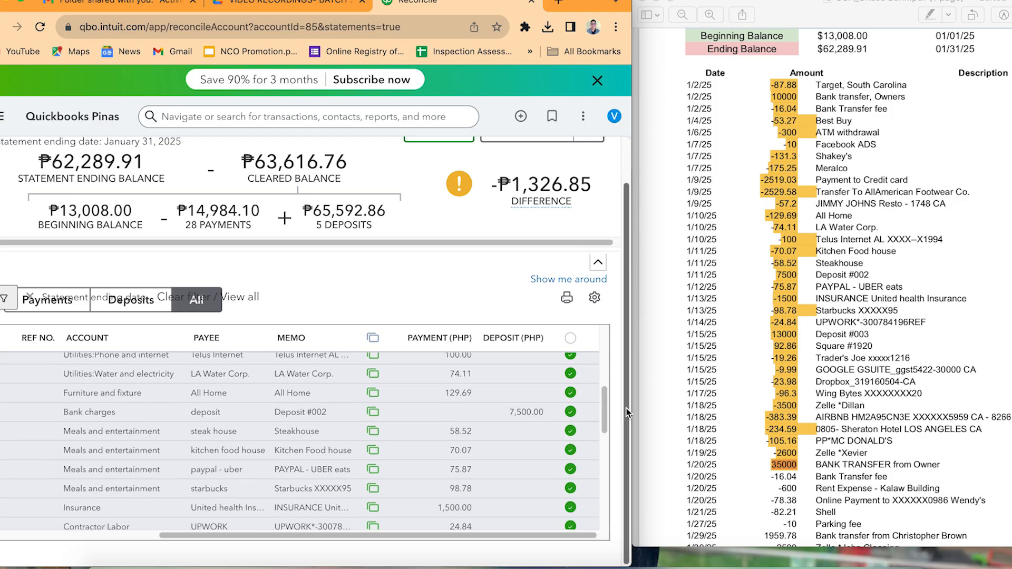
left_click(788, 477)
scroll(789, 467, "down", 2)
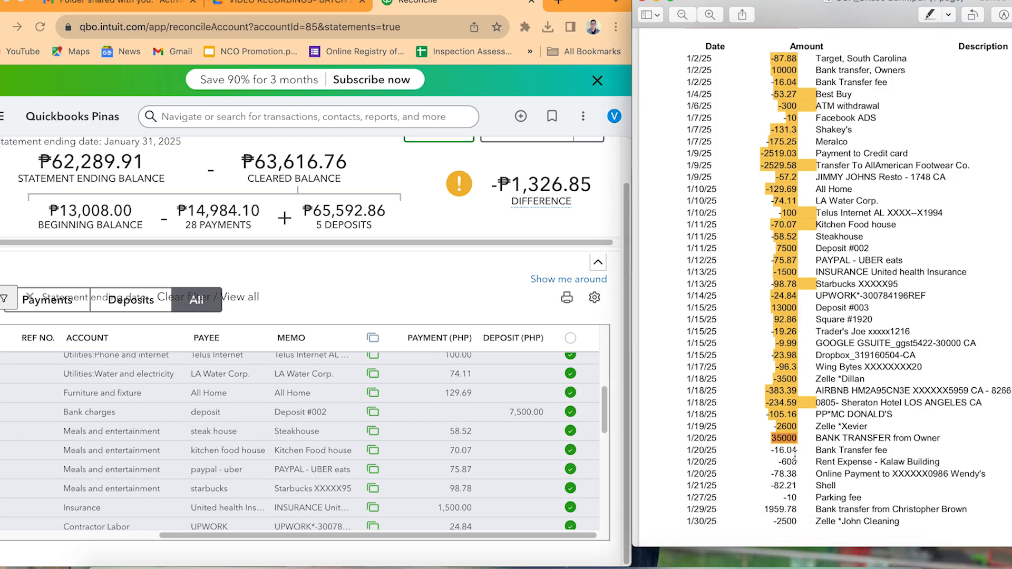
scroll(794, 455, "down", 2)
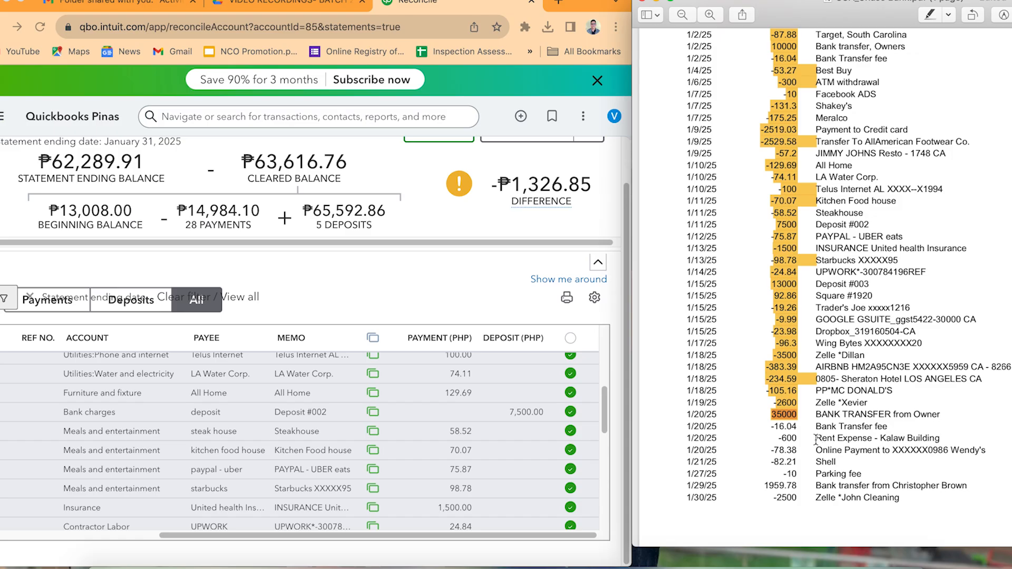
Step: Highlight the 600 Kalaw Building rent amount in yellow on the statement and mark the matching rent payment as cleared
left_click_drag(784, 440, 800, 441)
scroll(429, 441, "down", 10)
left_click(571, 421)
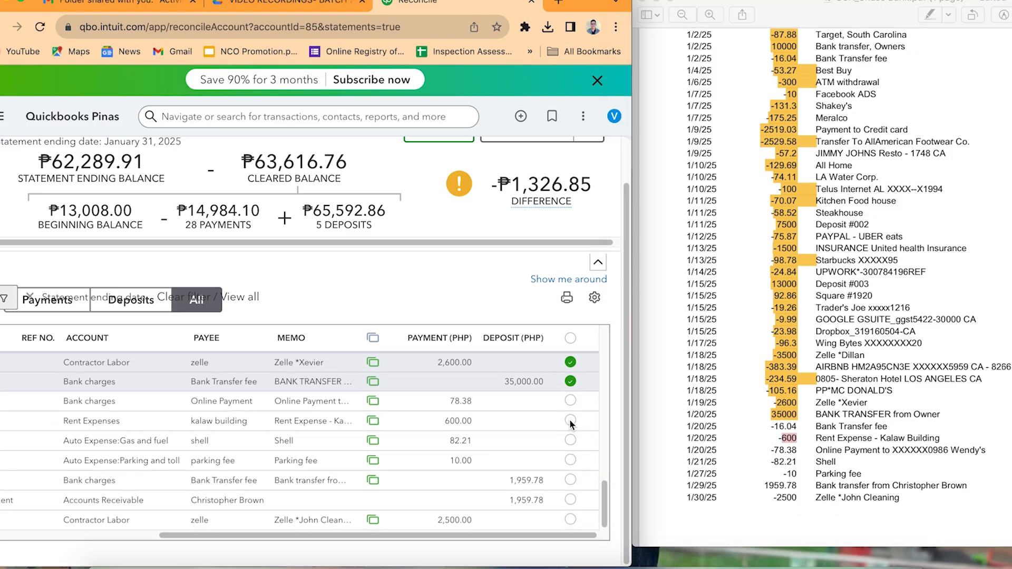
left_click(570, 421)
left_click(572, 424)
left_click(571, 422)
left_click(929, 18)
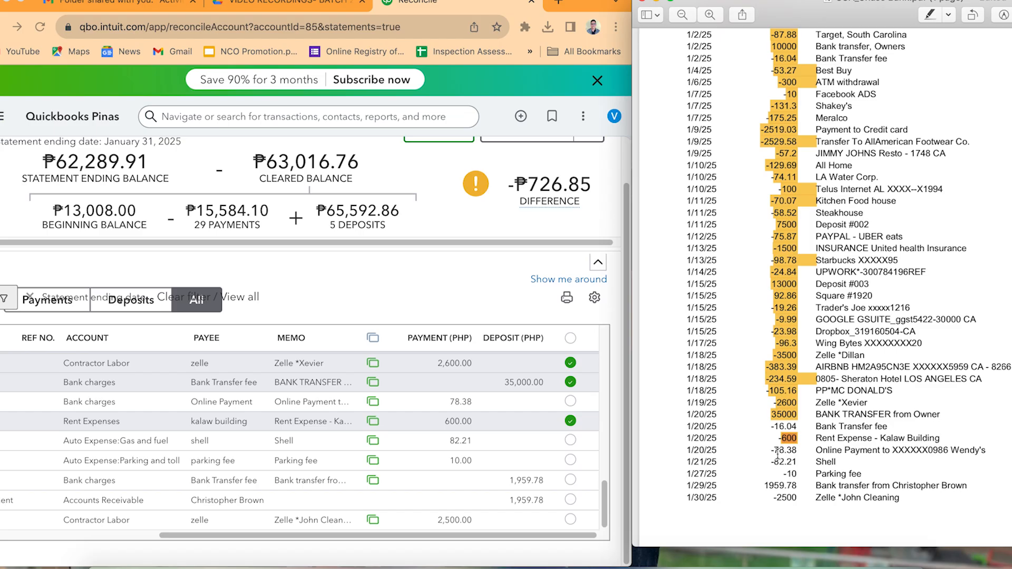
left_click(571, 420)
Step: Mark the 78.38 Online Payment entry as cleared and highlight the matching Wendy's amount in yellow on the statement
left_click(572, 403)
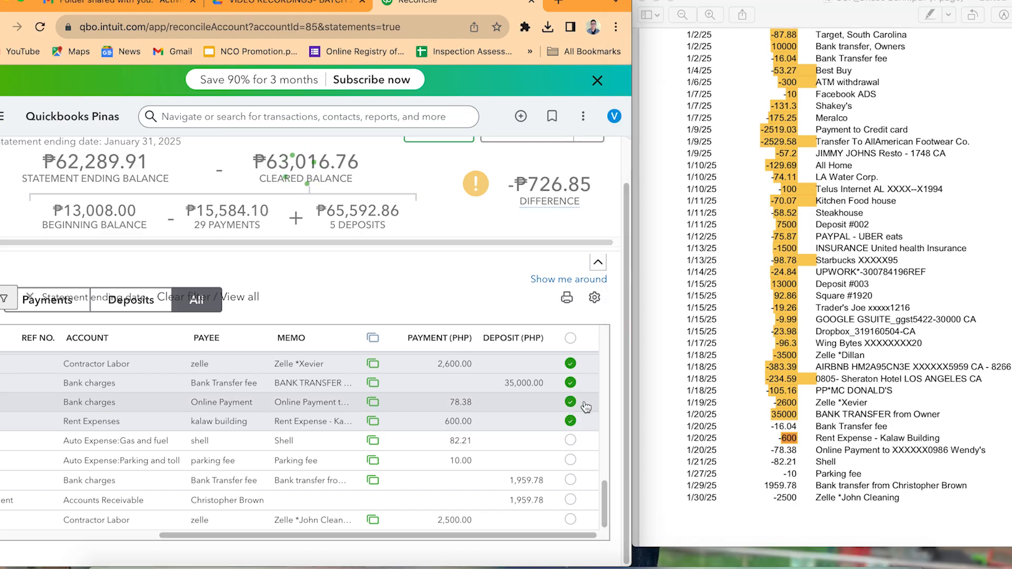
left_click(789, 457)
left_click_drag(775, 451, 802, 452)
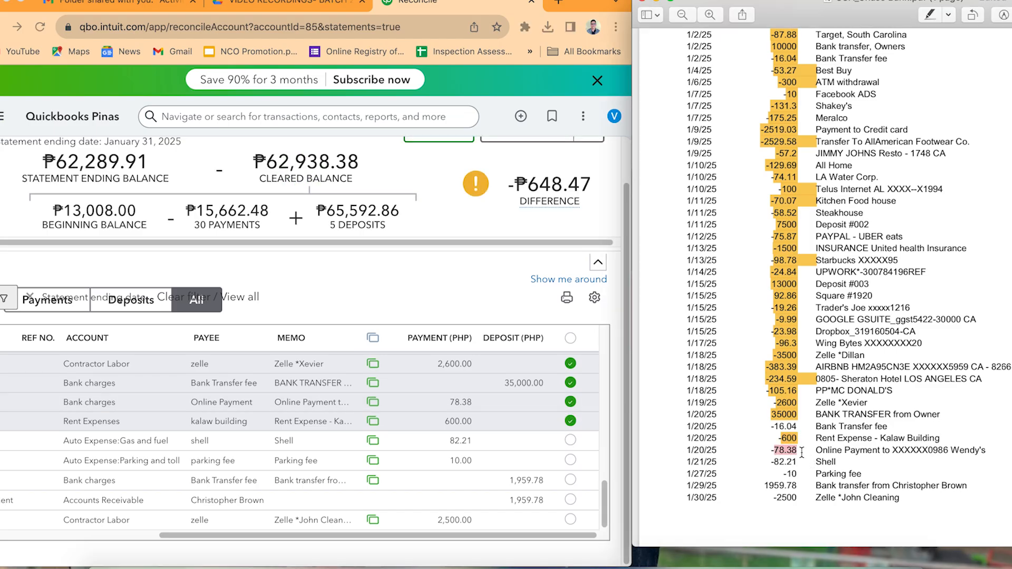
left_click(930, 18)
Step: Mark the 82.21 Shell payment as cleared and highlight its amount in yellow on the statement
left_click(571, 442)
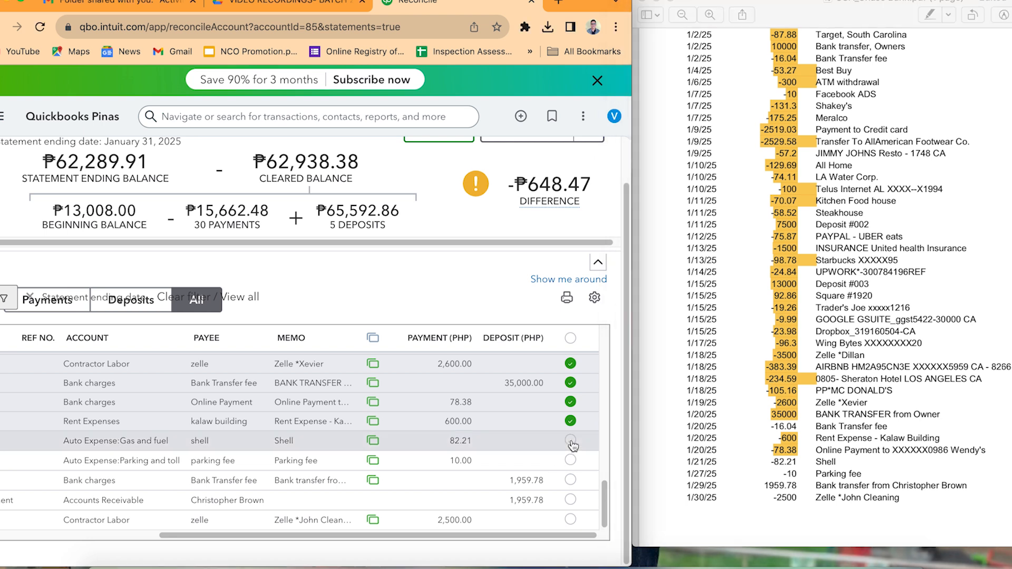
left_click(782, 469)
left_click_drag(774, 463, 807, 466)
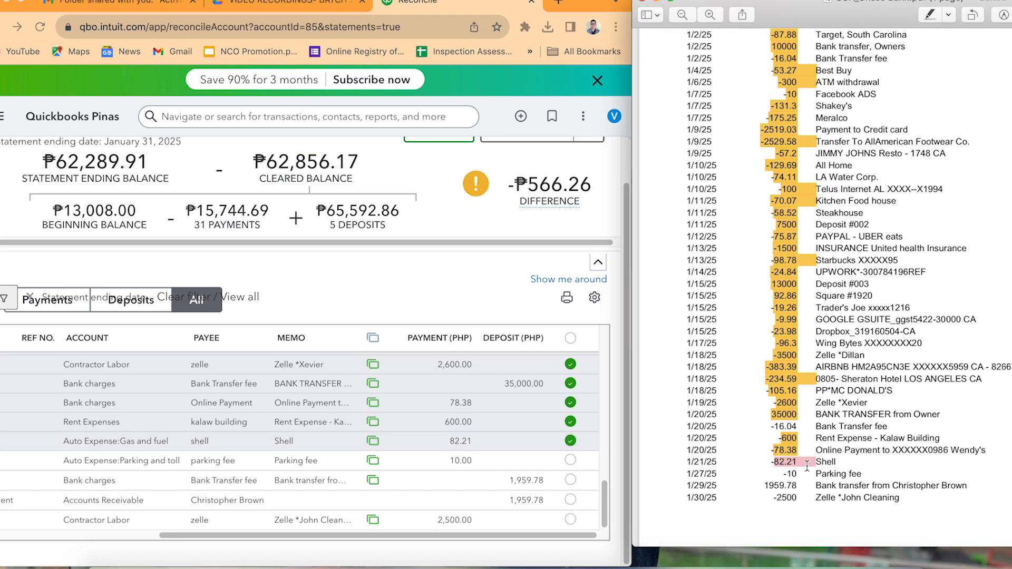
left_click(930, 14)
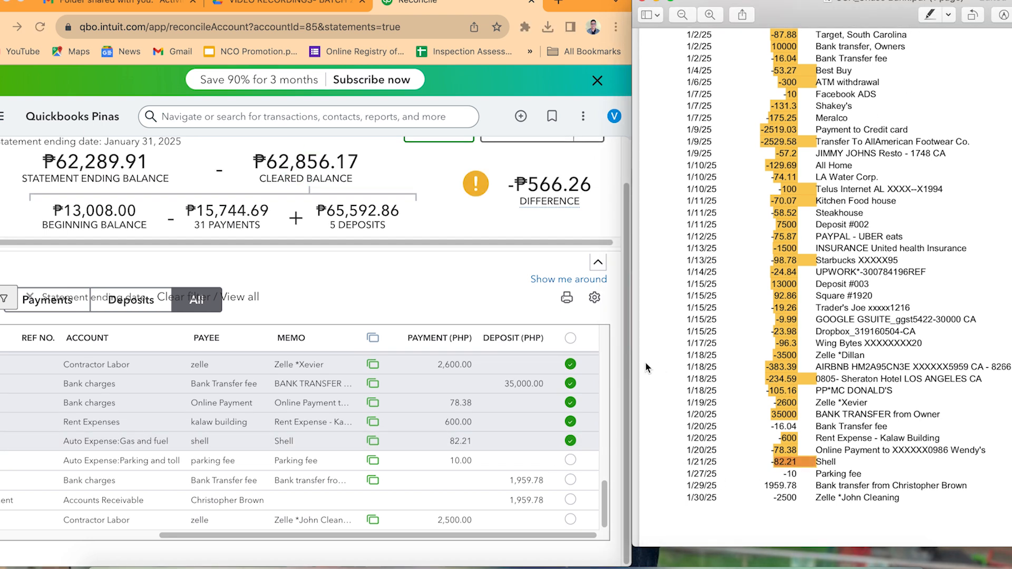
Step: Mark the 10.00 parking fee dated 01/27/2025 as cleared and highlight its amount in yellow on the statement
left_click(571, 461)
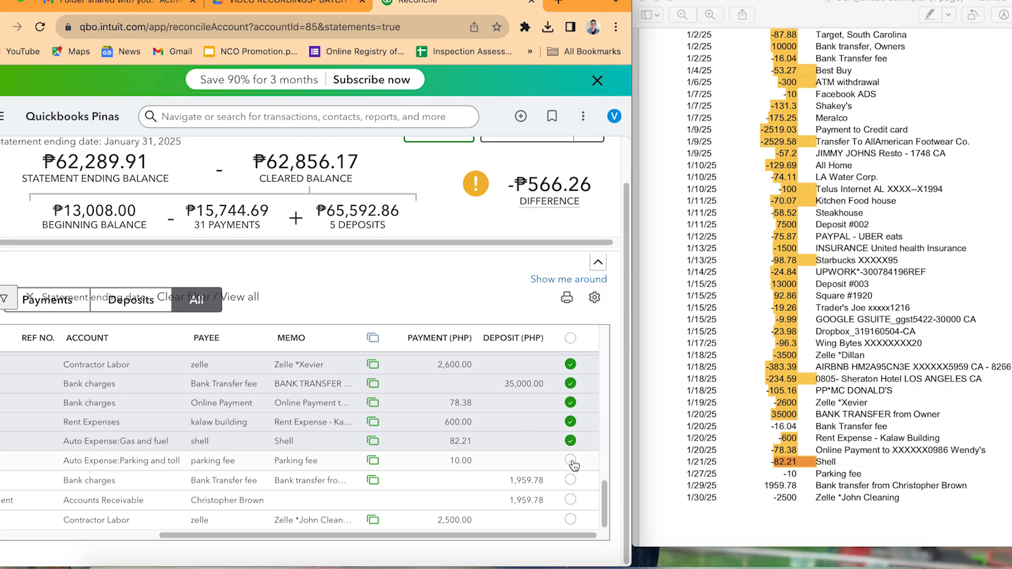
left_click(785, 476)
left_click_drag(786, 476, 803, 474)
left_click(930, 18)
Step: Mark the 1,959.78 bank transfer recorded as a Deposit under Bank charges as cleared and highlight its statement amount in yellow
scroll(819, 374, "down", 1)
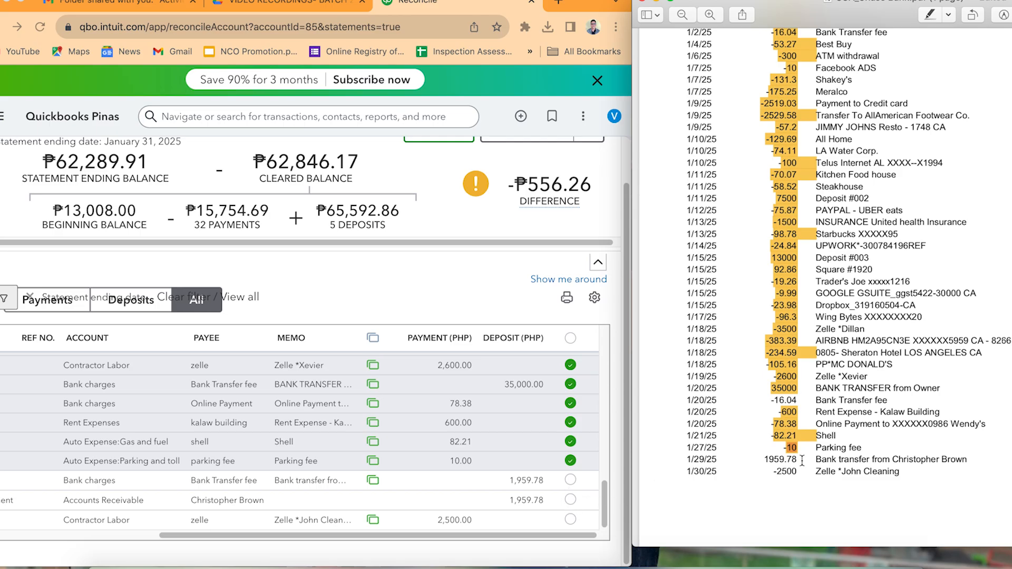
left_click_drag(762, 463, 792, 464)
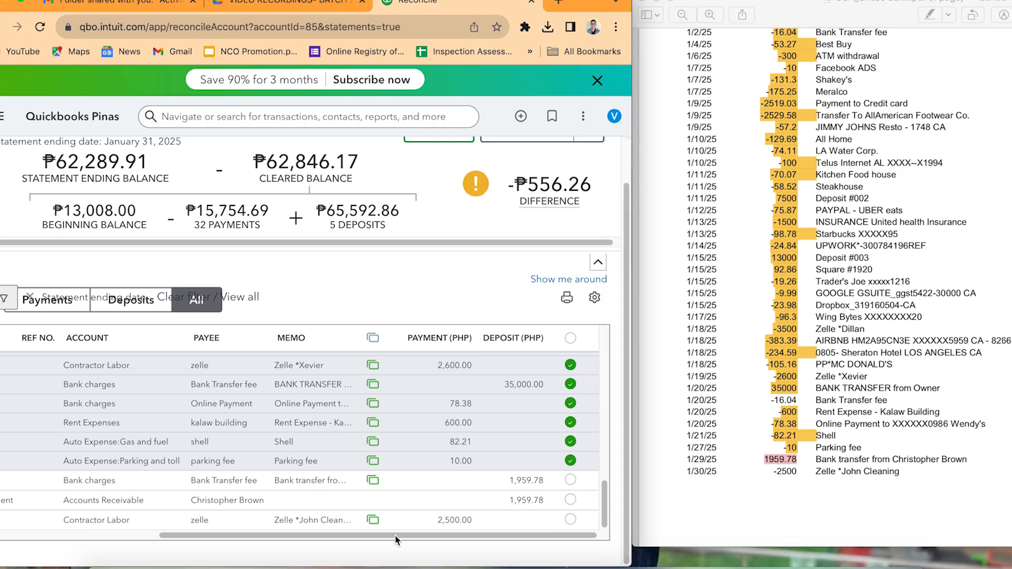
left_click_drag(398, 534, 423, 545)
left_click_drag(322, 537, 239, 536)
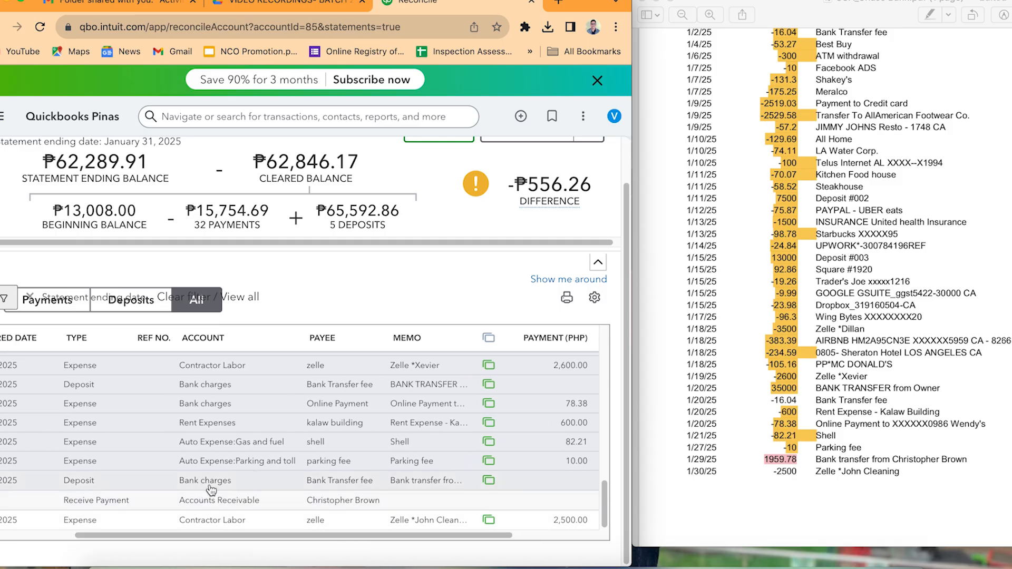
left_click_drag(386, 536, 470, 536)
left_click(572, 482)
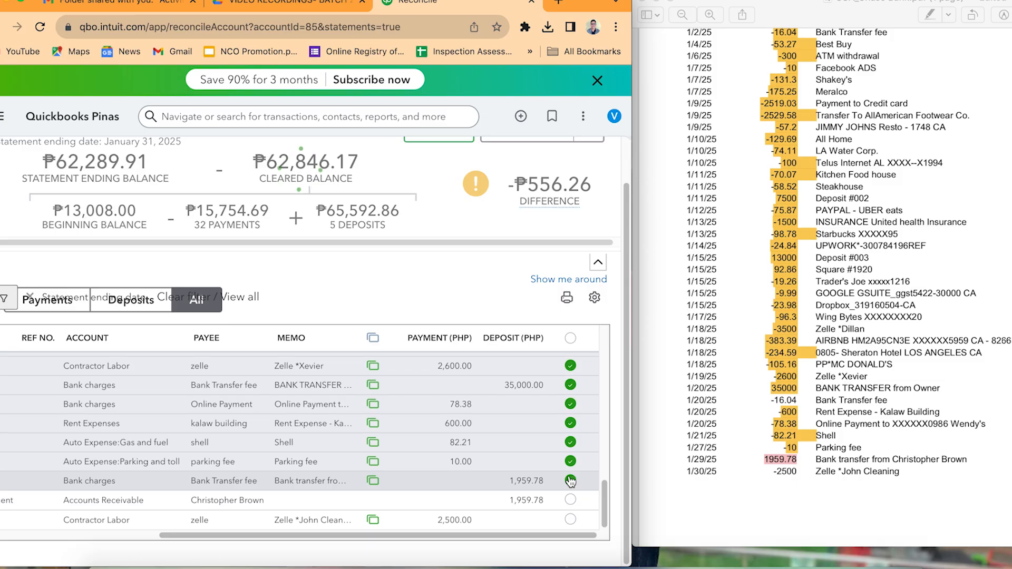
left_click(932, 16)
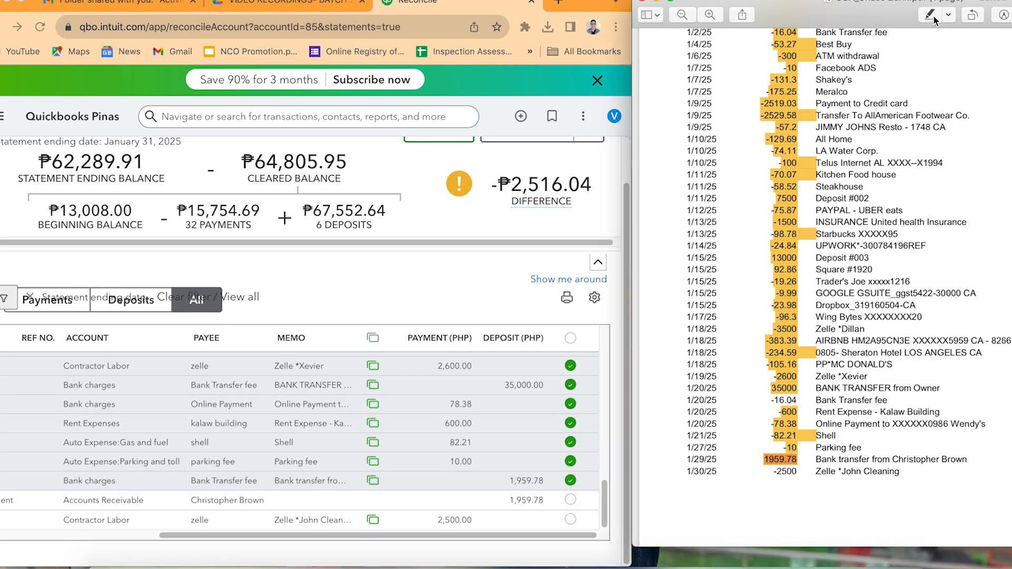
Step: Mark the 2,500.00 Zelle cleaning payment dated 01/30/2025 as cleared and highlight its amount in yellow on the statement
left_click(859, 473)
left_click_drag(776, 472, 800, 474)
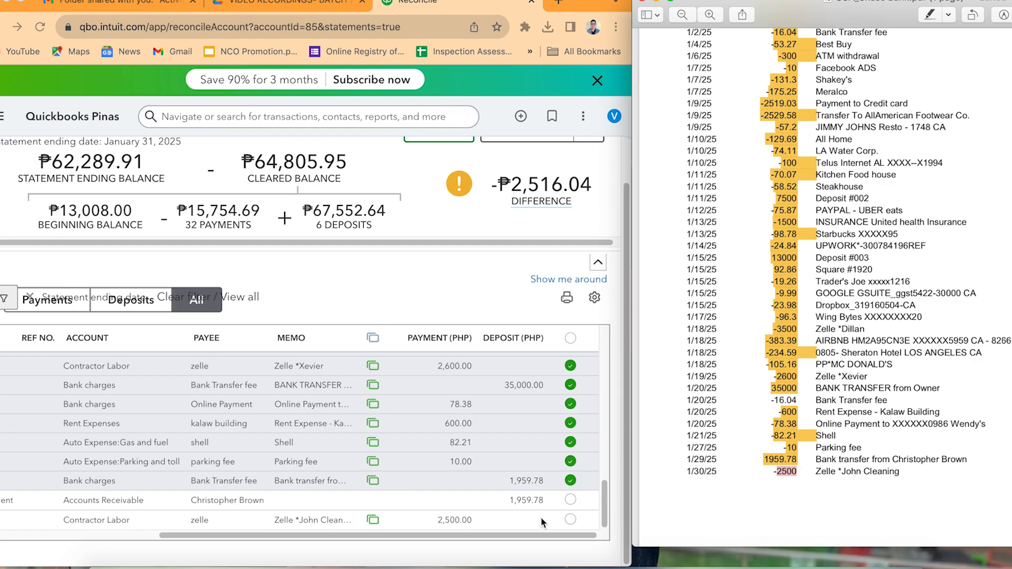
left_click(571, 519)
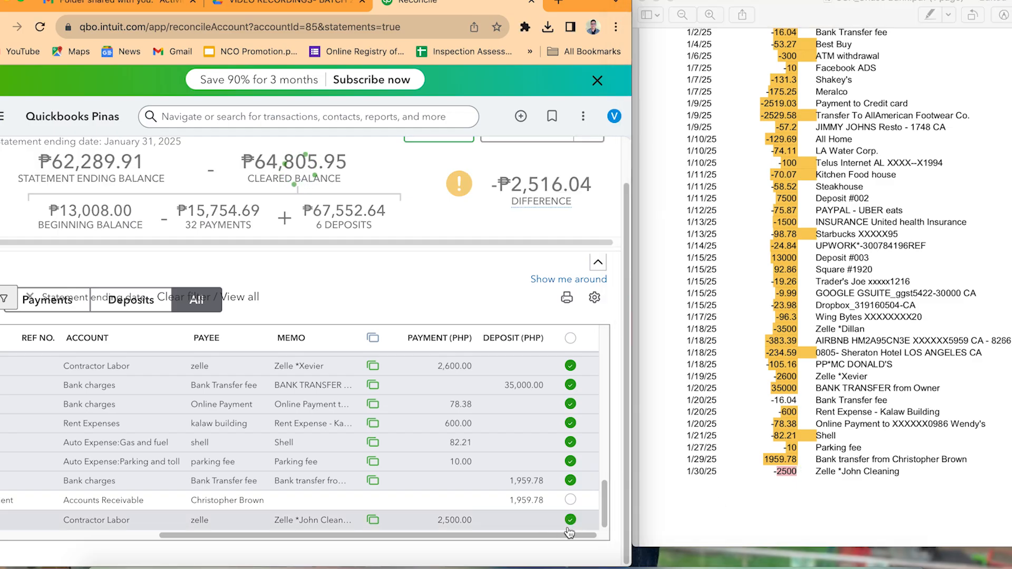
left_click_drag(555, 537, 262, 532)
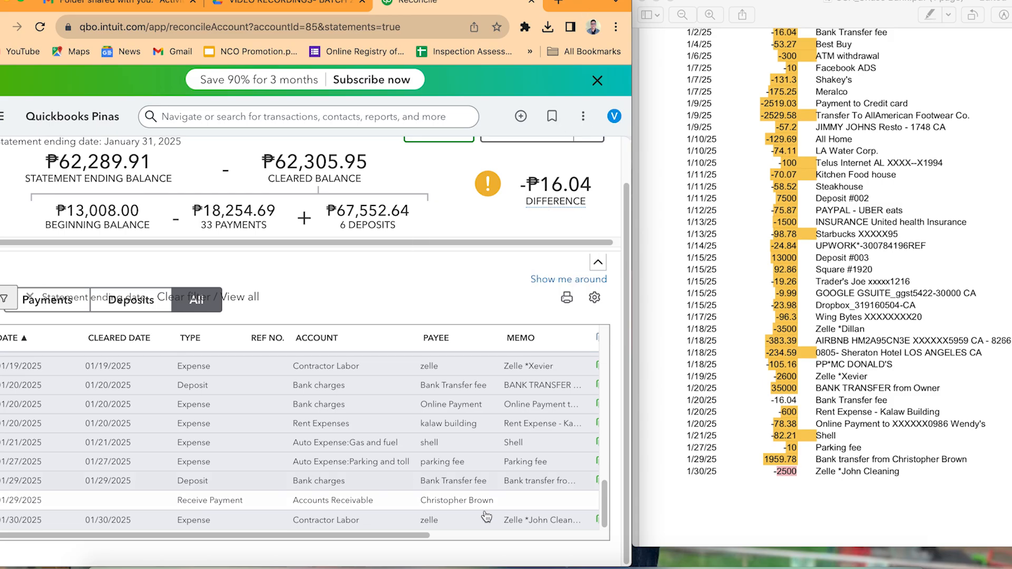
left_click_drag(419, 536, 627, 386)
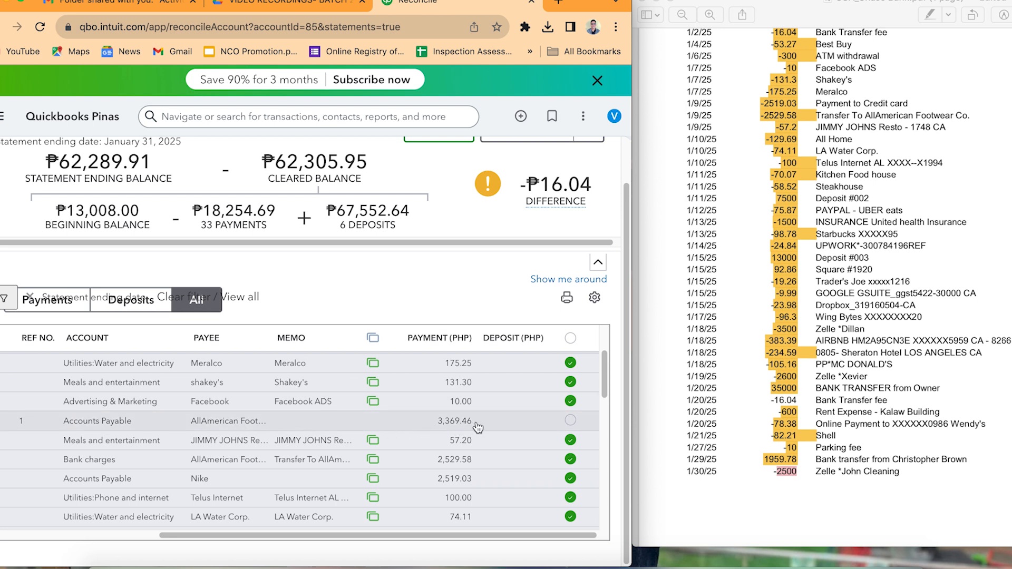
left_click_drag(451, 535, 410, 536)
scroll(789, 264, "up", 3)
scroll(793, 266, "down", 5)
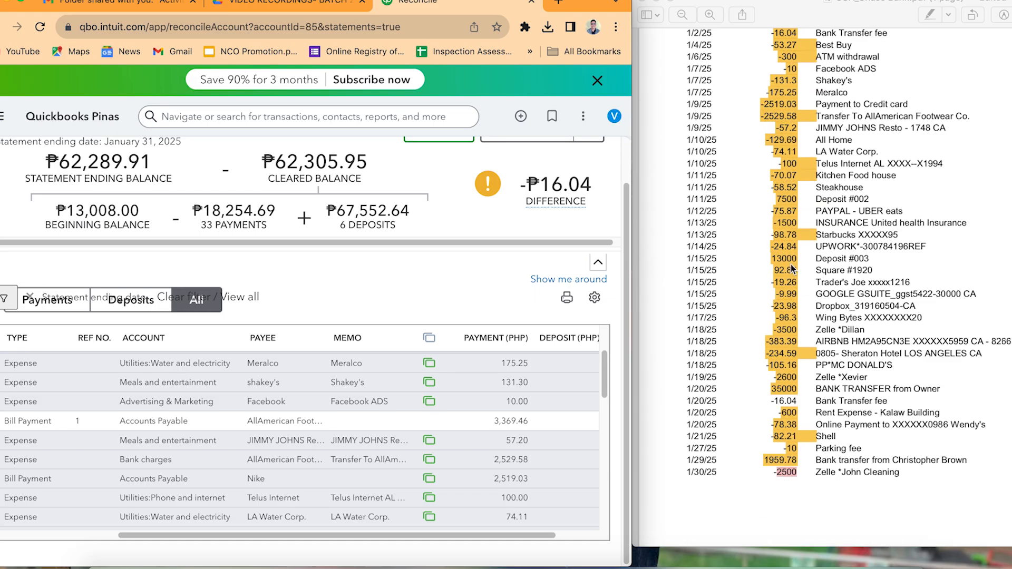
left_click(930, 14)
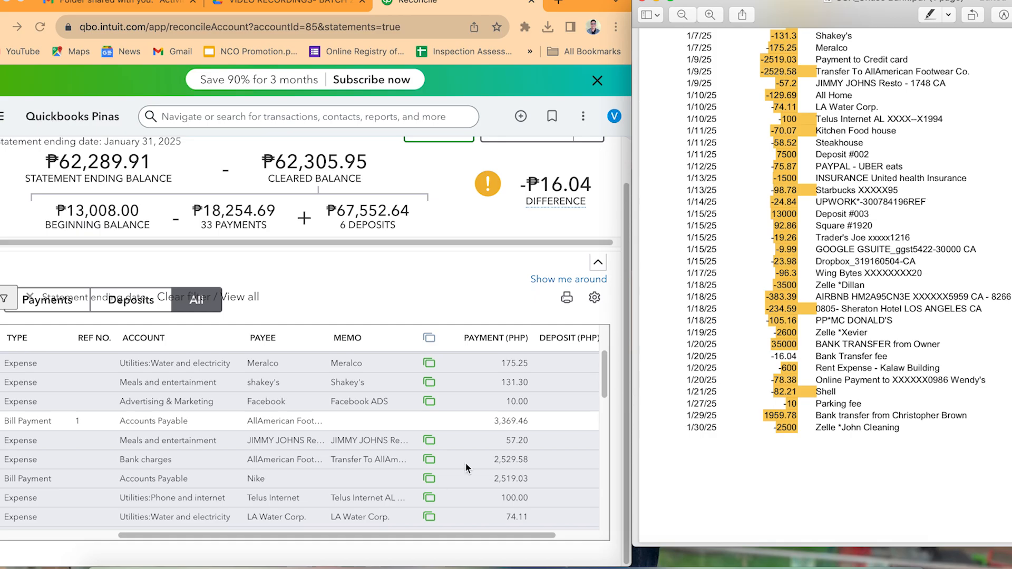
Step: Show the reconciliation in full screen and delete the uncleared 3,369.46 bill payment to AllAmerican Footwear Co. dated 01/09/2025
left_click(23, 4)
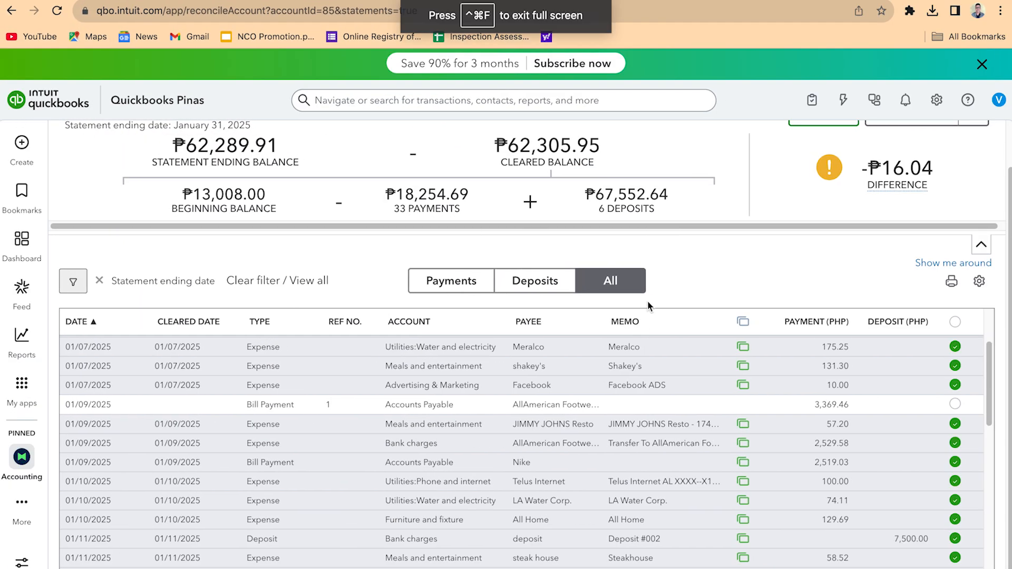
left_click_drag(991, 355, 991, 392)
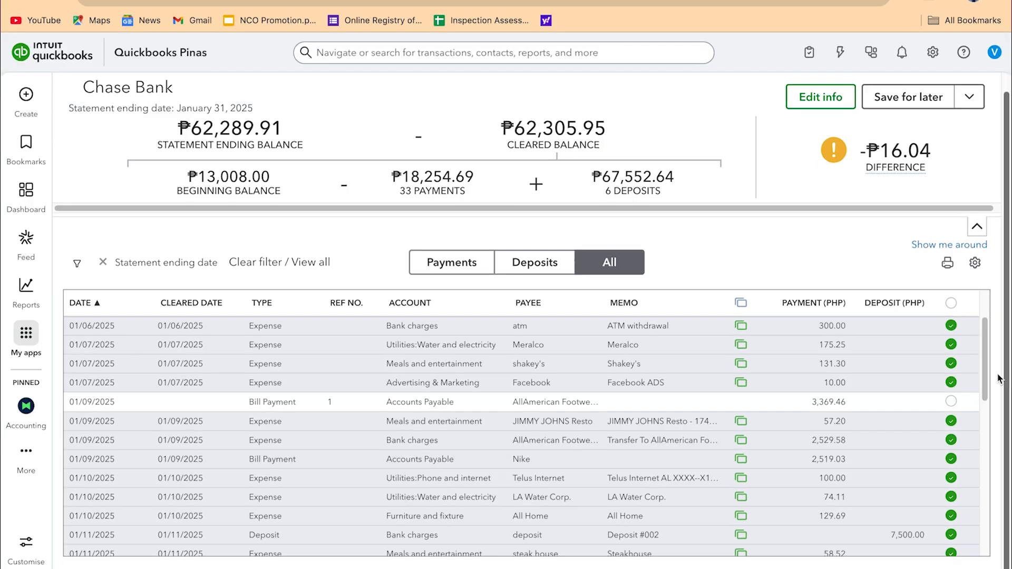
scroll(987, 374, "down", 1)
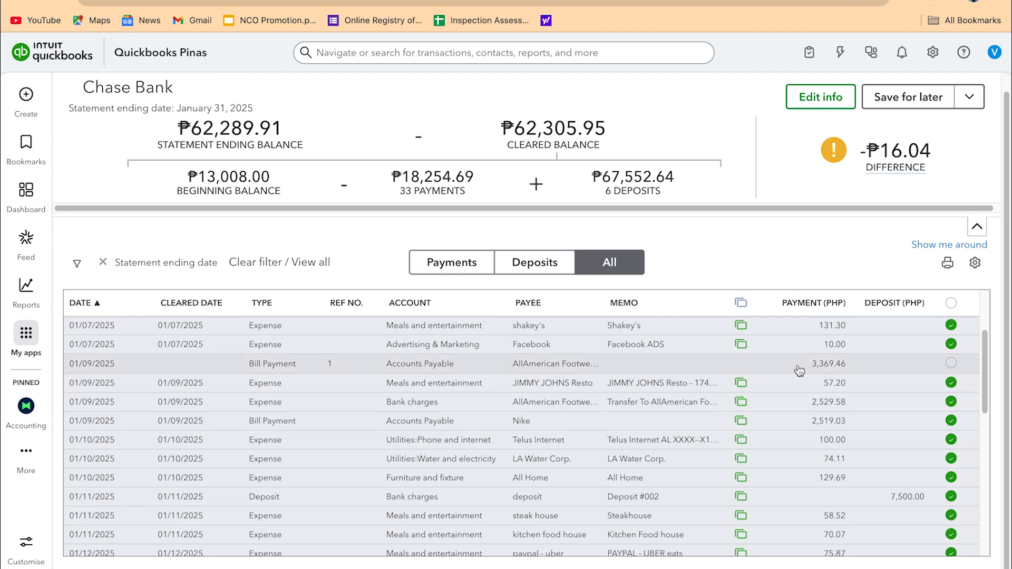
left_click_drag(985, 391, 983, 530)
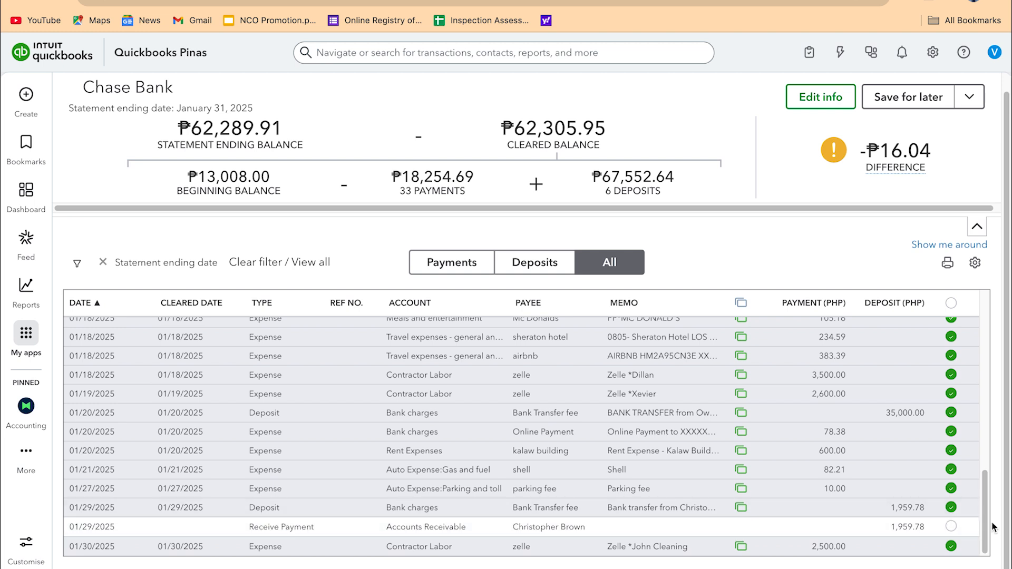
left_click_drag(985, 527, 982, 360)
double_click(366, 452)
left_click(368, 451)
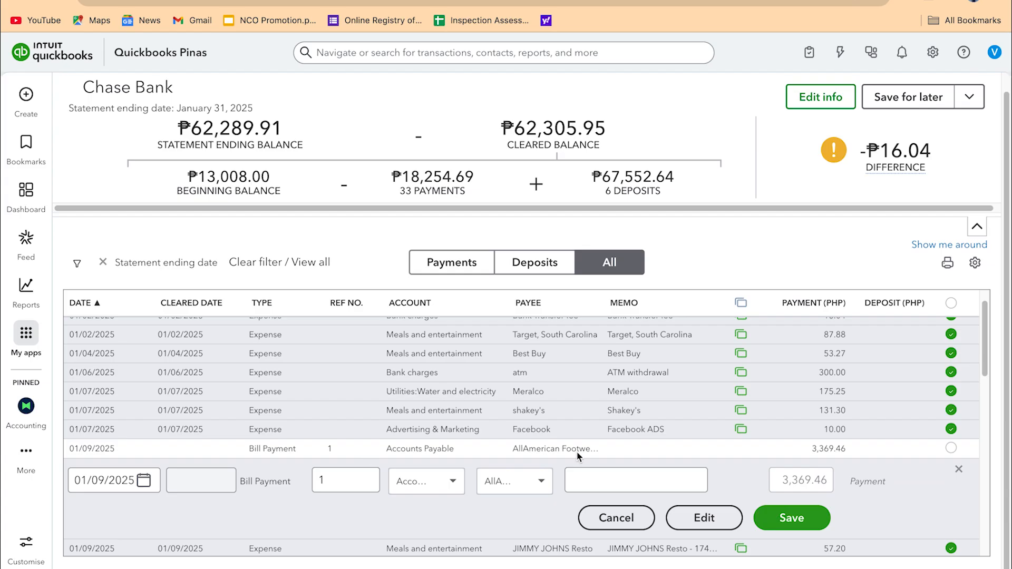
left_click(707, 523)
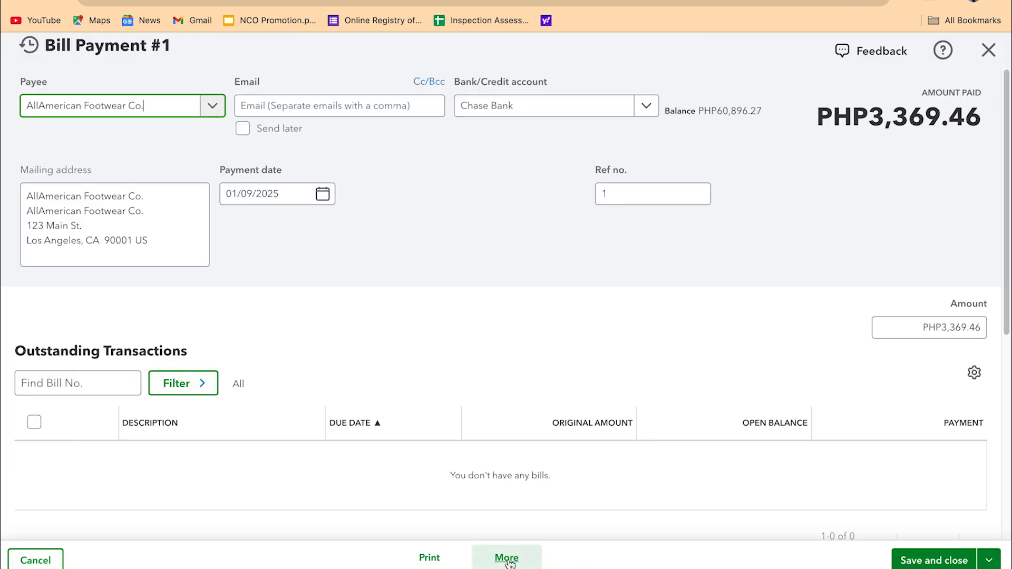
left_click(507, 560)
left_click(497, 469)
left_click(545, 349)
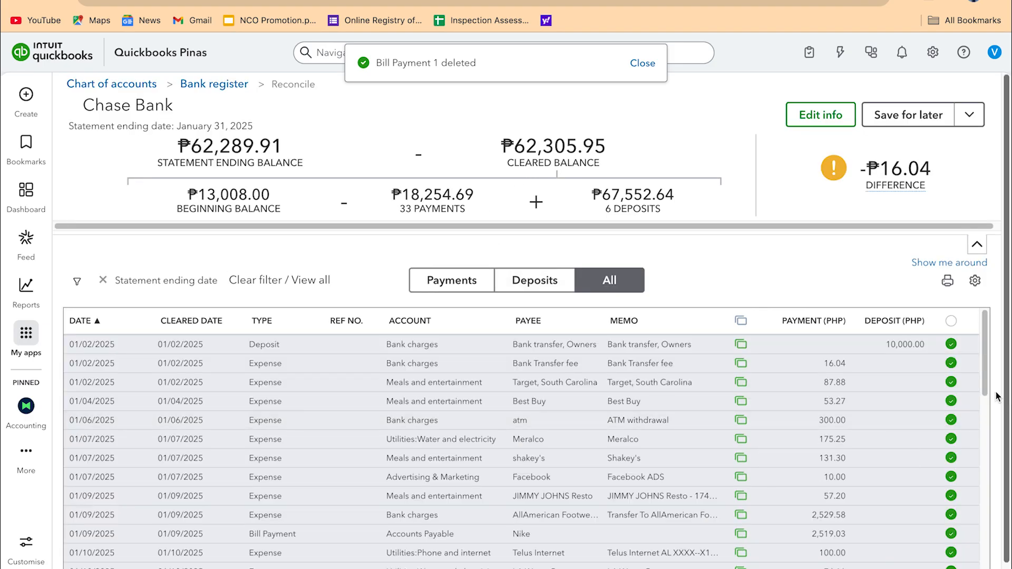
Step: Delete the uncleared 1,959.78 customer Receive Payment transaction dated 01/29/2025, confirming the removal despite its linked invoice
left_click_drag(989, 371, 988, 398)
scroll(993, 460, "down", 6)
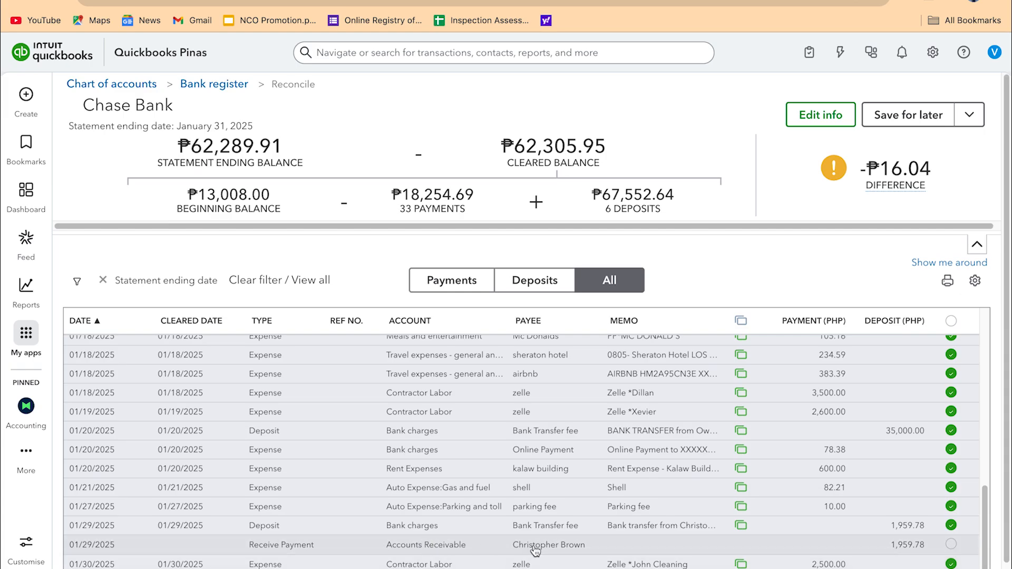
left_click(503, 548)
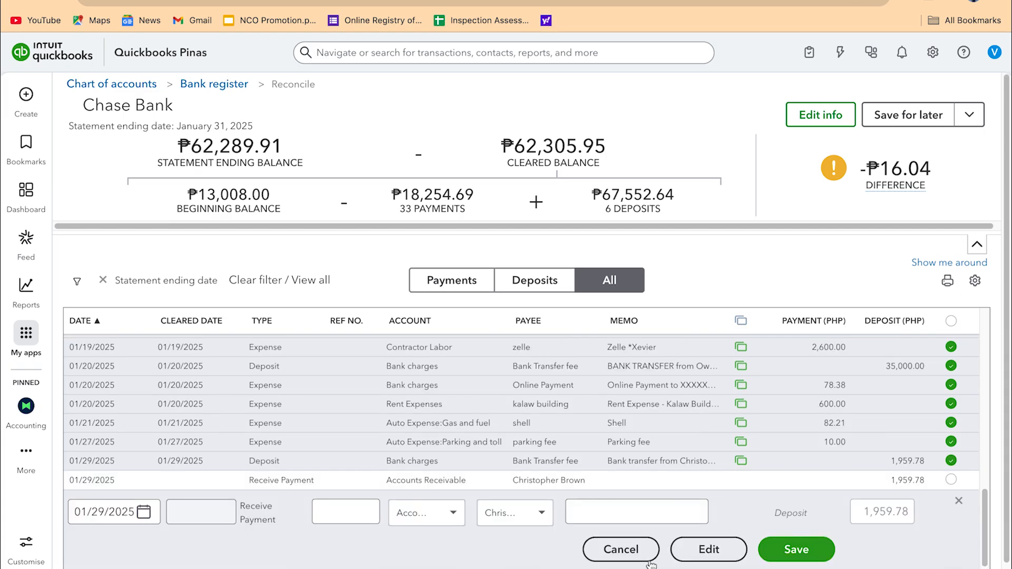
left_click(709, 549)
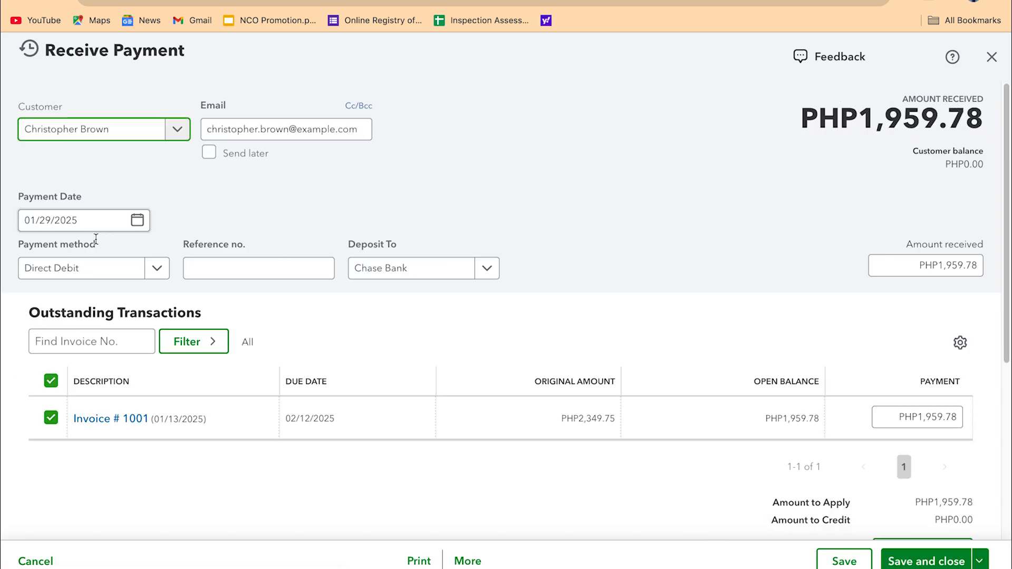
left_click(467, 560)
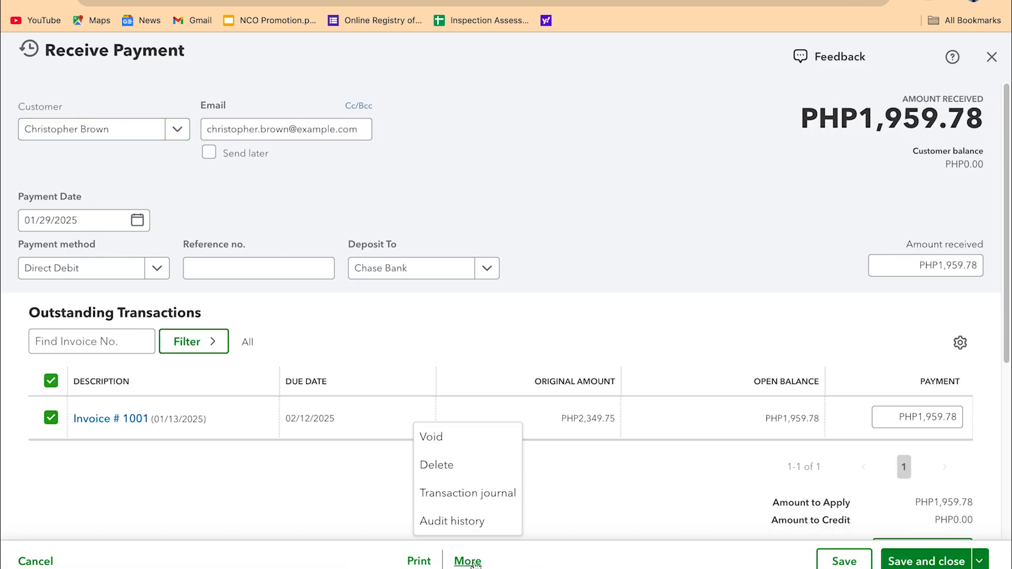
left_click(464, 471)
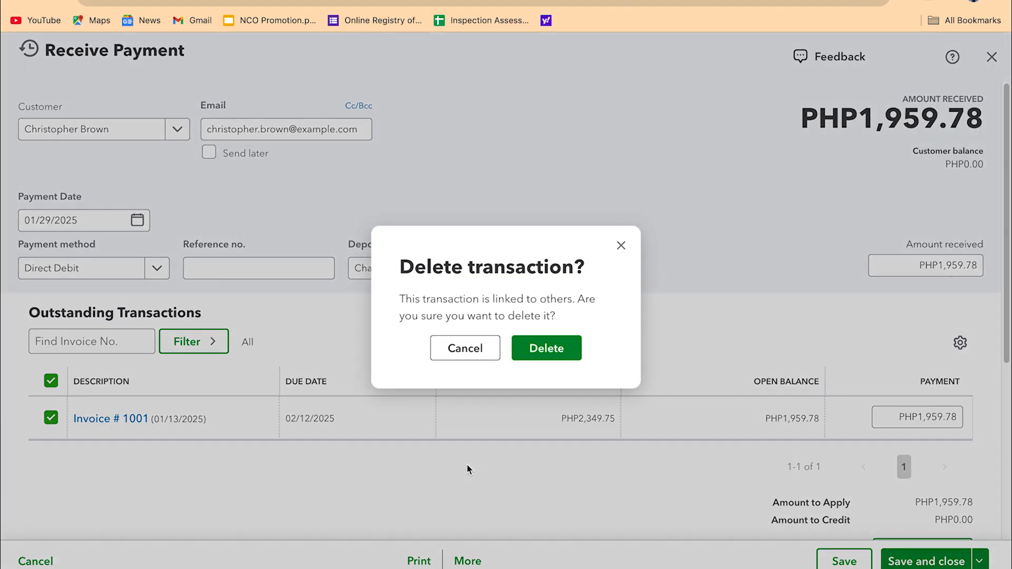
left_click(548, 348)
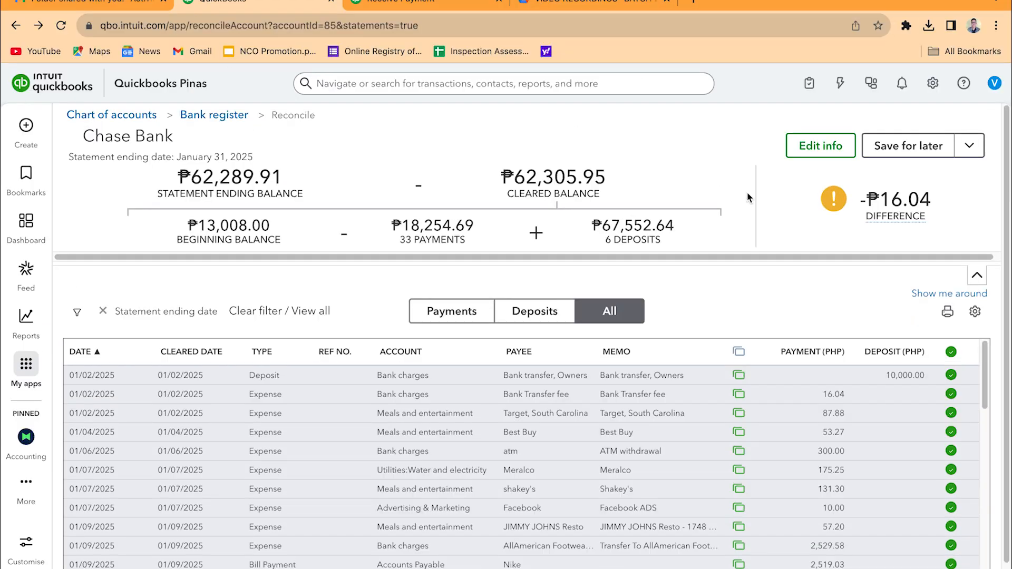
Step: Review the cleared list against the statement and select the unmatched 16.04 Bank Transfer fee line dated 1/20/25
scroll(1004, 221, "down", 1)
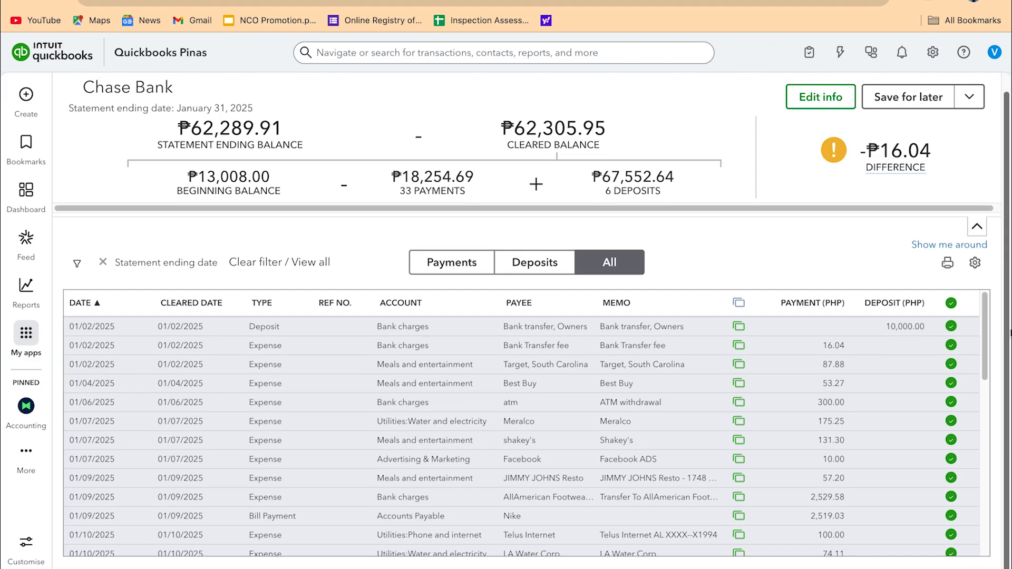
scroll(987, 332, "down", 1)
left_click_drag(986, 332, 996, 296)
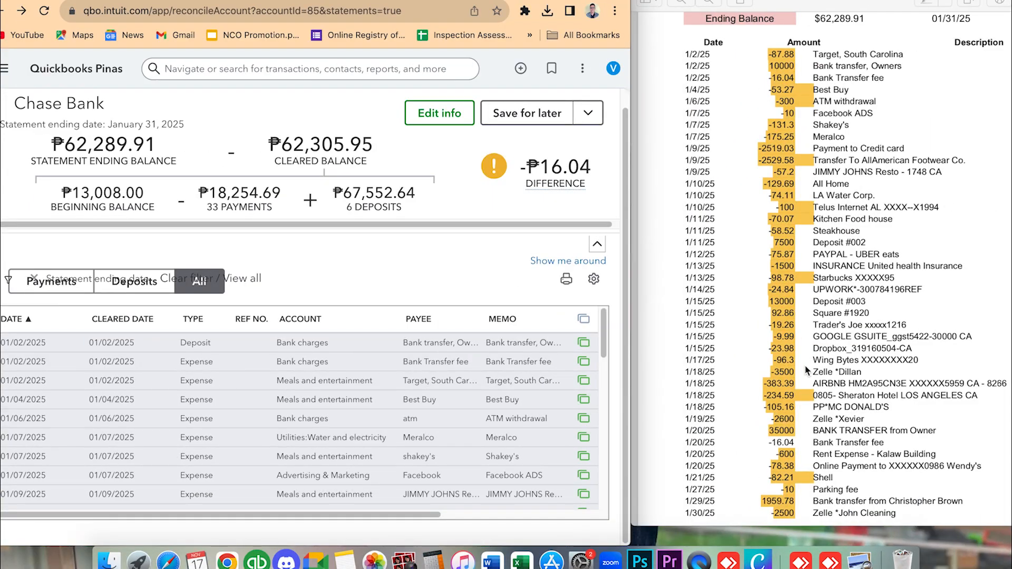
scroll(824, 391, "down", 2)
left_click_drag(773, 414, 892, 413)
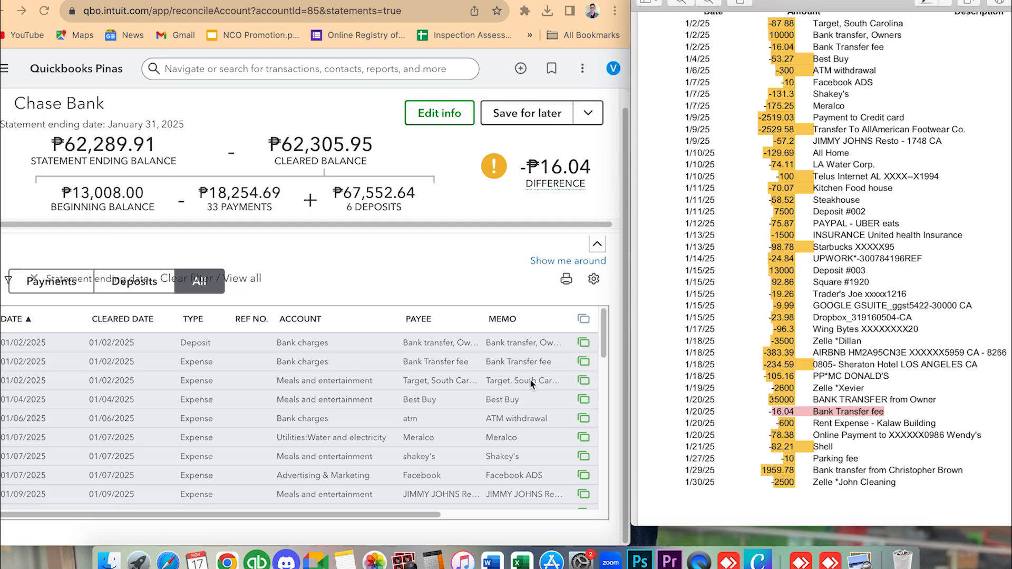
Step: Examine the payment and deposit amounts in Chase Bank's reconciliation list in full screen to account for the remaining difference
left_click_drag(366, 520, 578, 519)
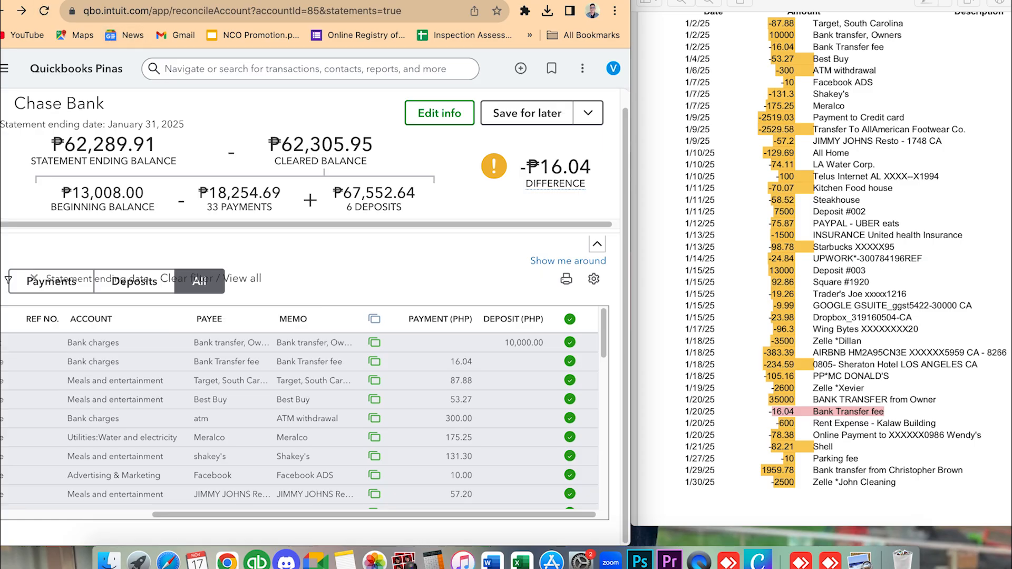
mouse_move(533, 166)
key("ctrl+super+f")
scroll(1006, 477, "down", 5)
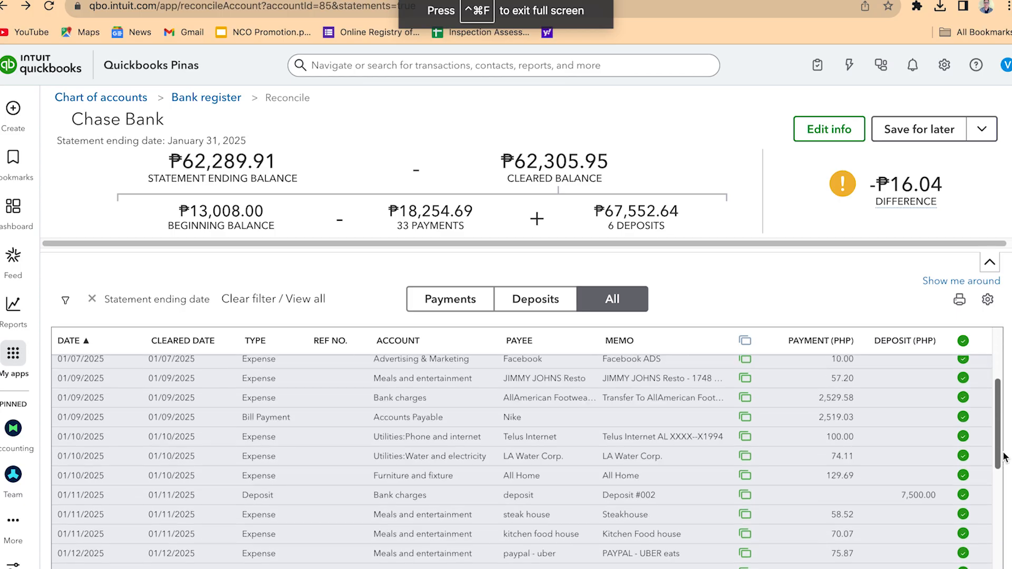
mouse_move(916, 179)
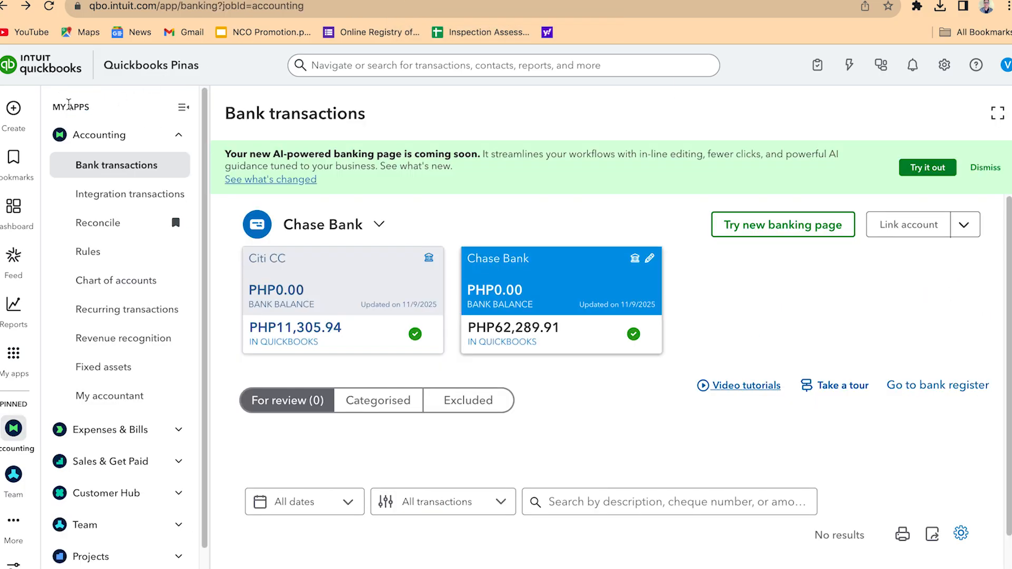
Step: Start a new supplier expense and open SOA_Chase Bank.pdf beside it, selecting the 1/20/25 Bank Transfer fee description
left_click(13, 108)
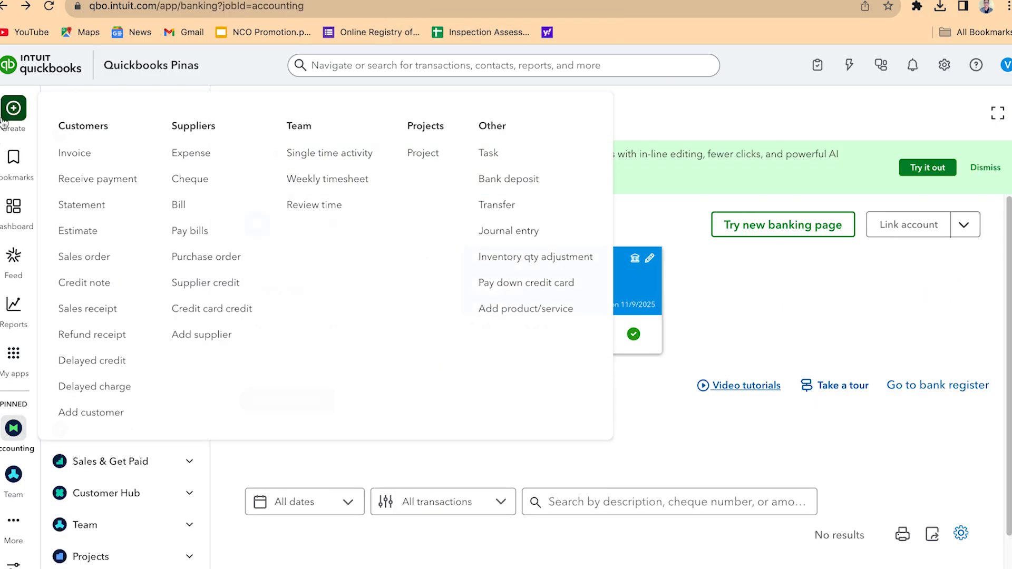
left_click(208, 158)
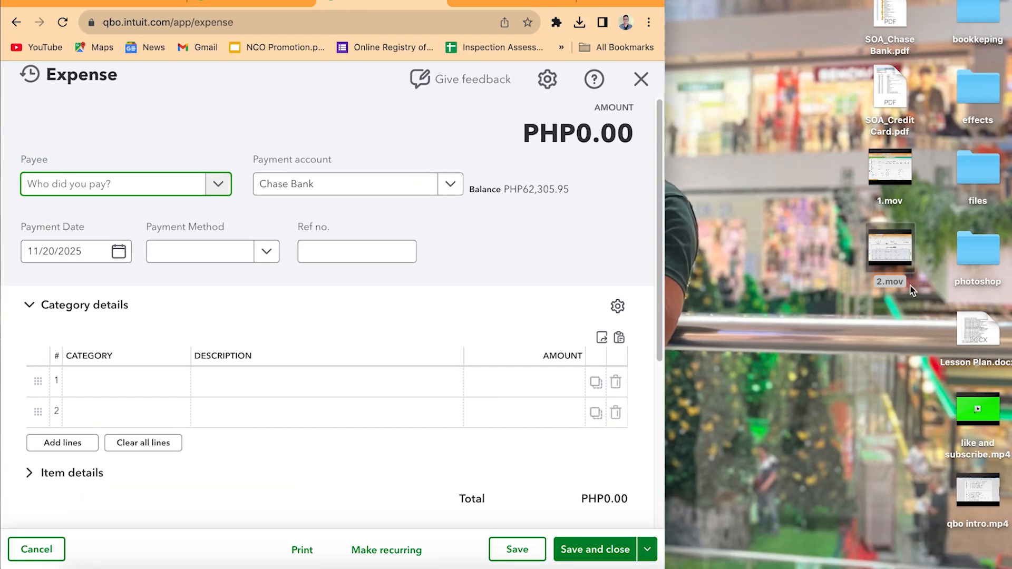
double_click(886, 50)
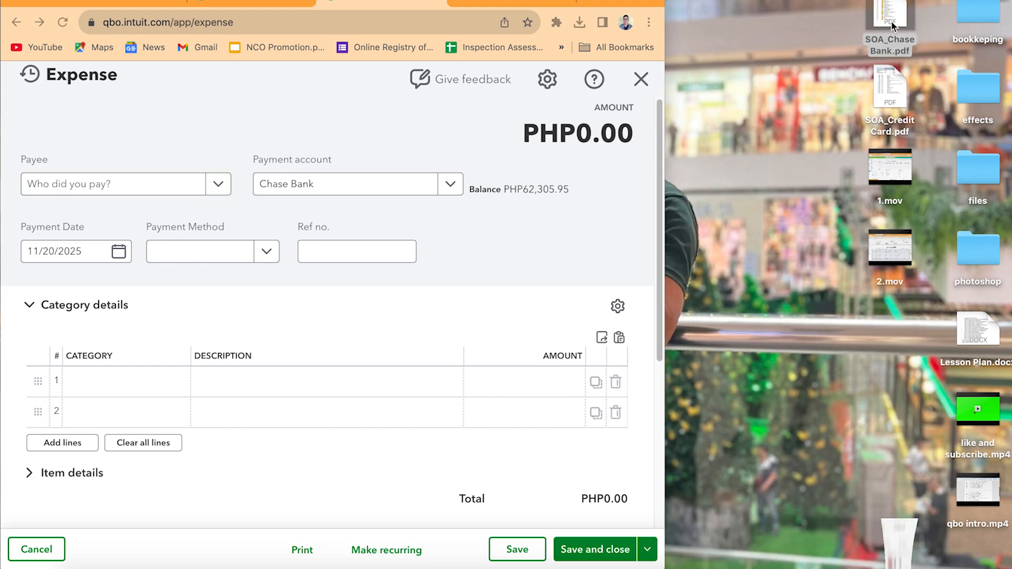
scroll(877, 463, "down", 1)
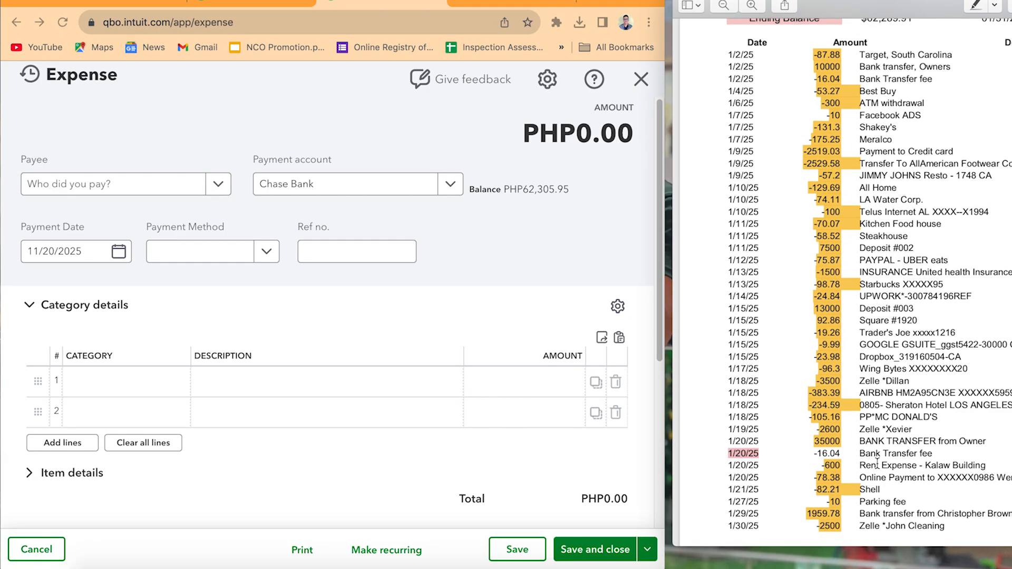
left_click_drag(859, 455, 937, 455)
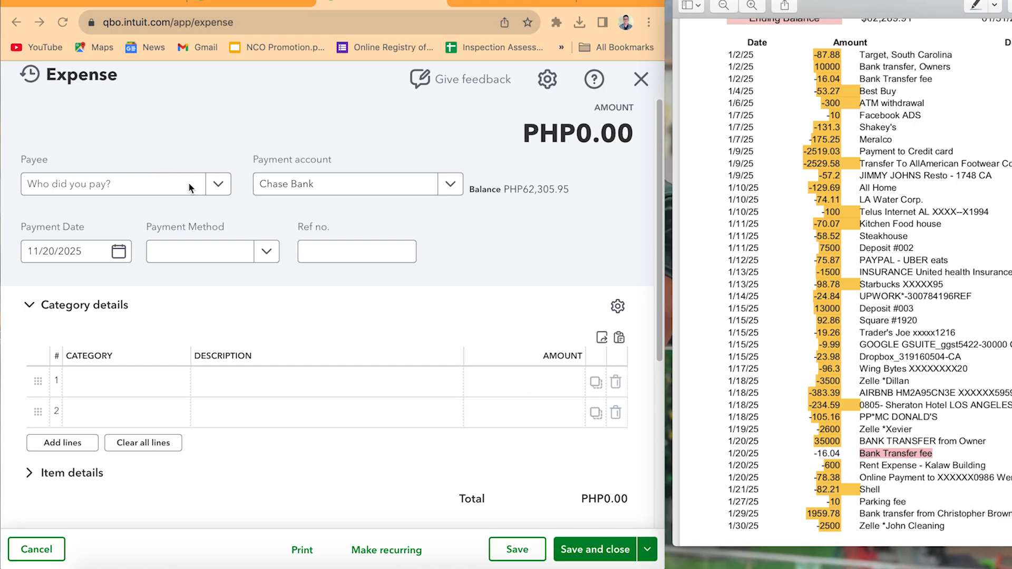
Step: Set the expense's payee to the existing supplier chase bank
left_click(140, 184)
type("chase")
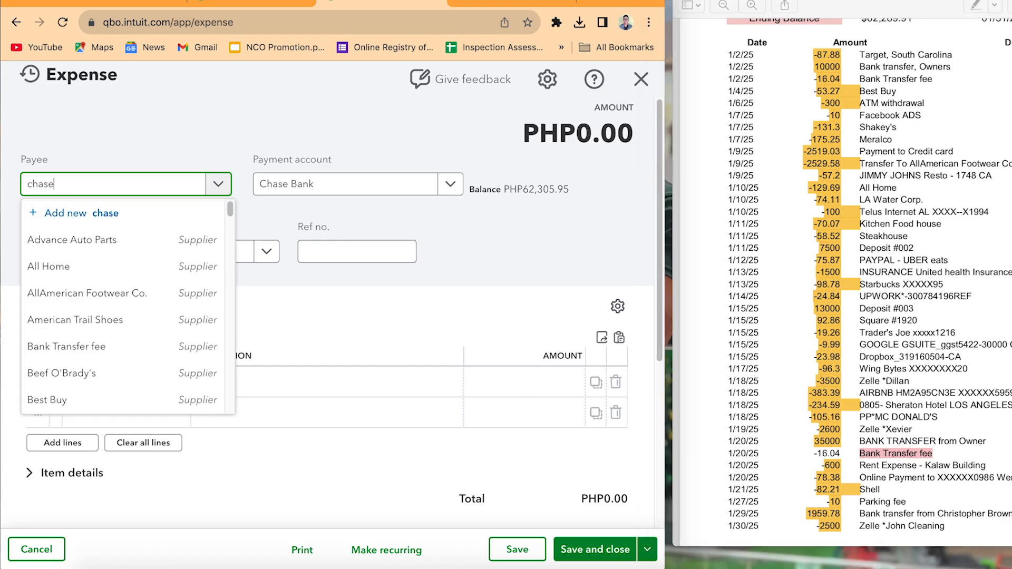
type(" bank")
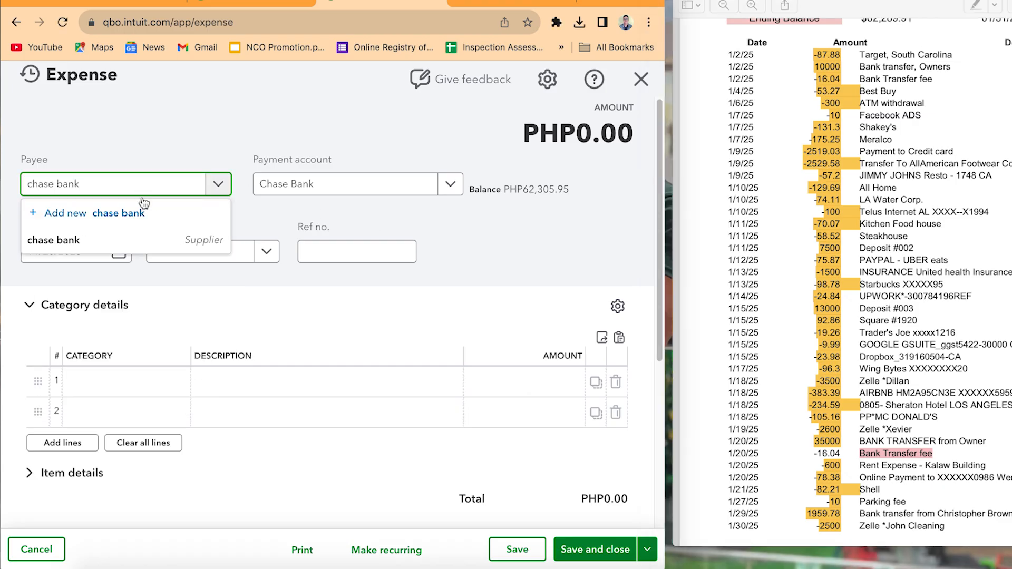
left_click(160, 237)
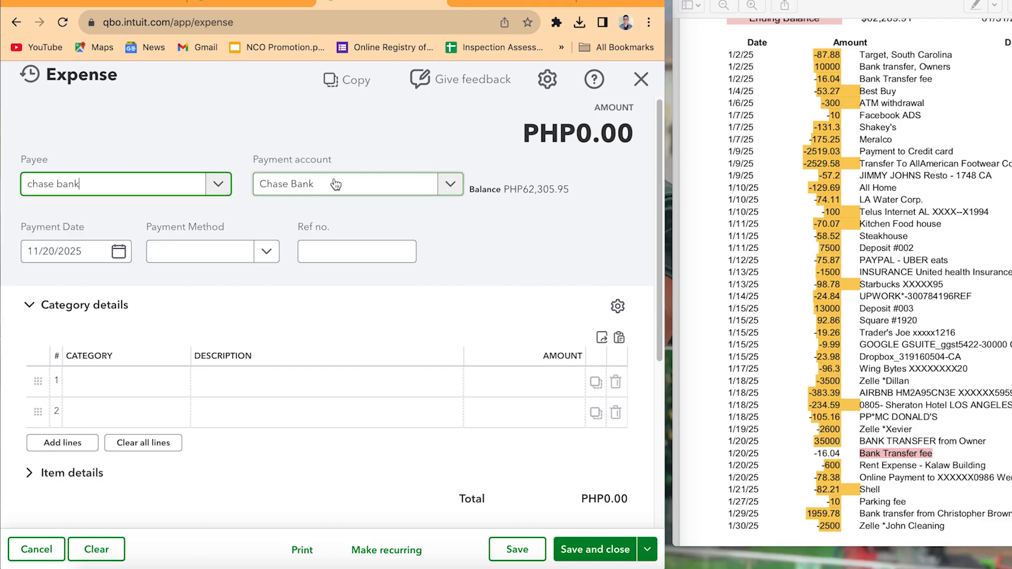
Step: Select the fee's date on the statement for reference and set the expense's payment date to 01/20/2025
left_click(90, 255)
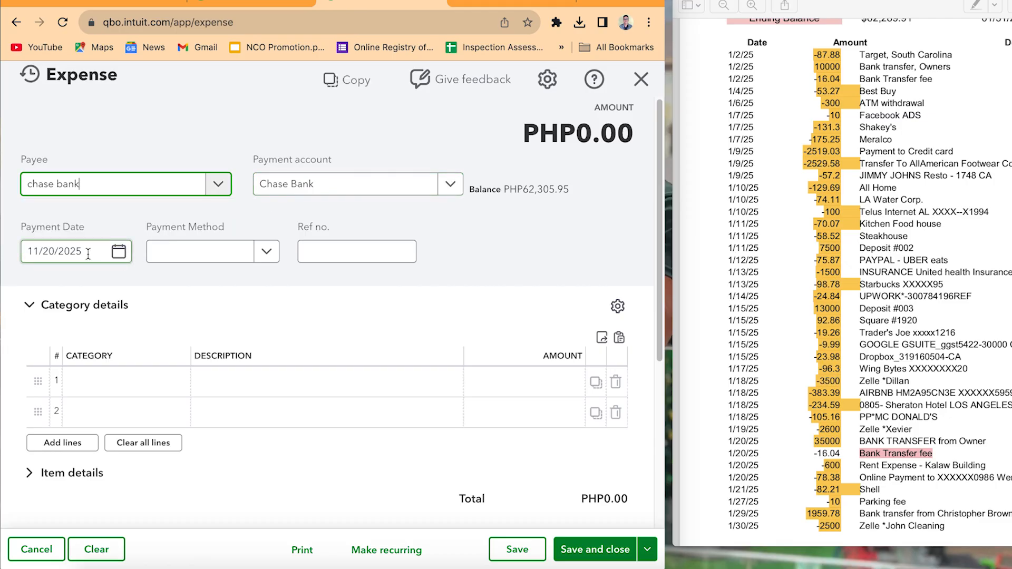
left_click_drag(726, 454, 765, 453)
left_click(115, 255)
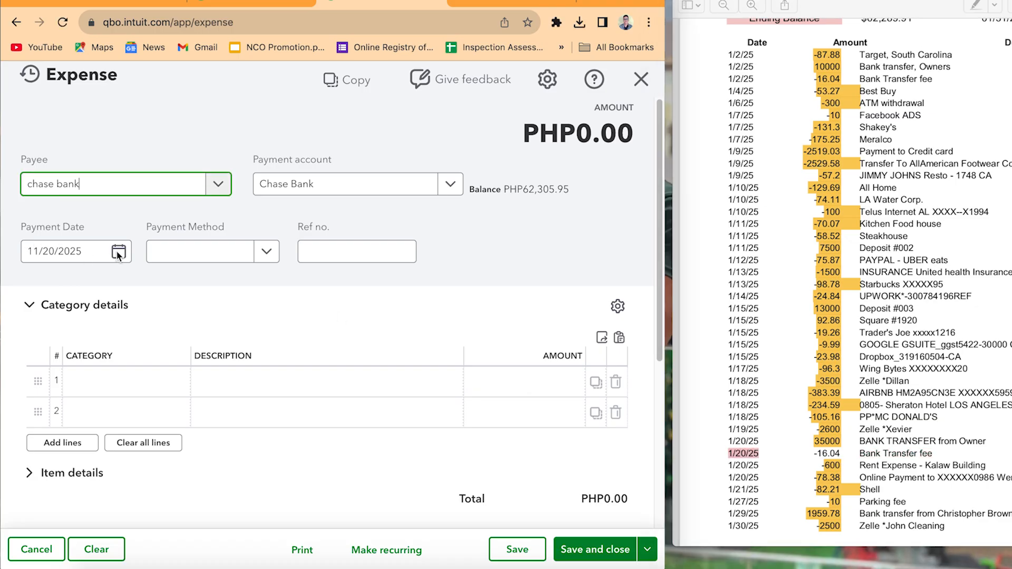
left_click(118, 252)
left_click(42, 293)
left_click(42, 293)
left_click(42, 293)
left_click(41, 293)
left_click(41, 293)
left_click(42, 293)
left_click(42, 293)
left_click(42, 293)
left_click(42, 293)
left_click(42, 293)
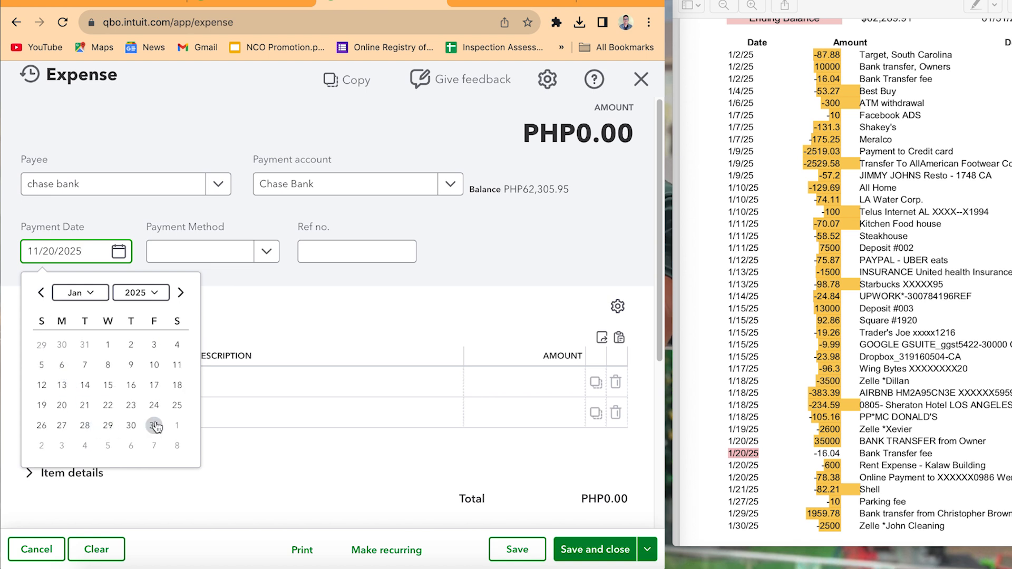
left_click(62, 405)
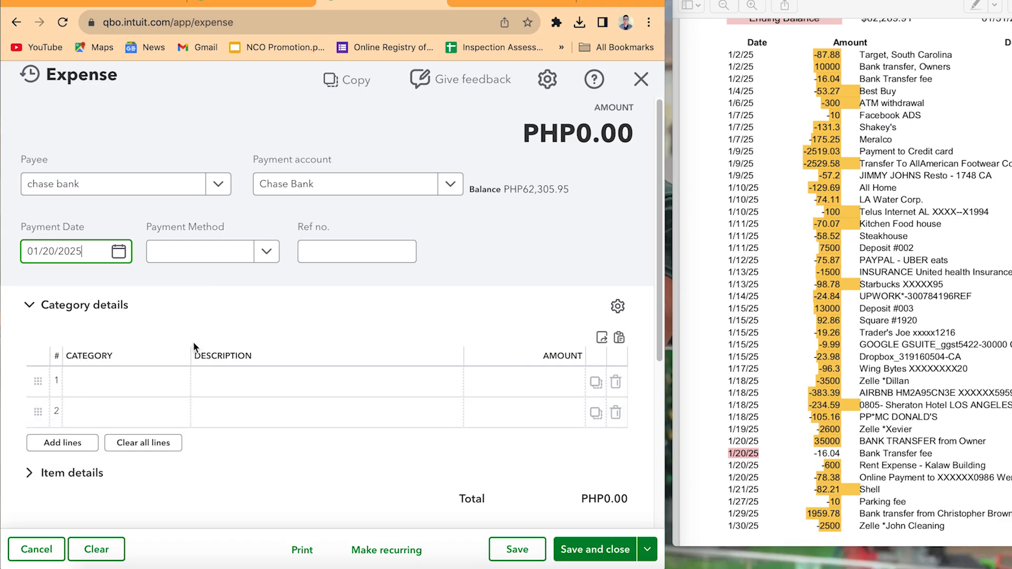
Step: Fill the first category line with Bank charges, description "bank transfer fee" and amount 16.04, and save and close the expense
left_click(144, 388)
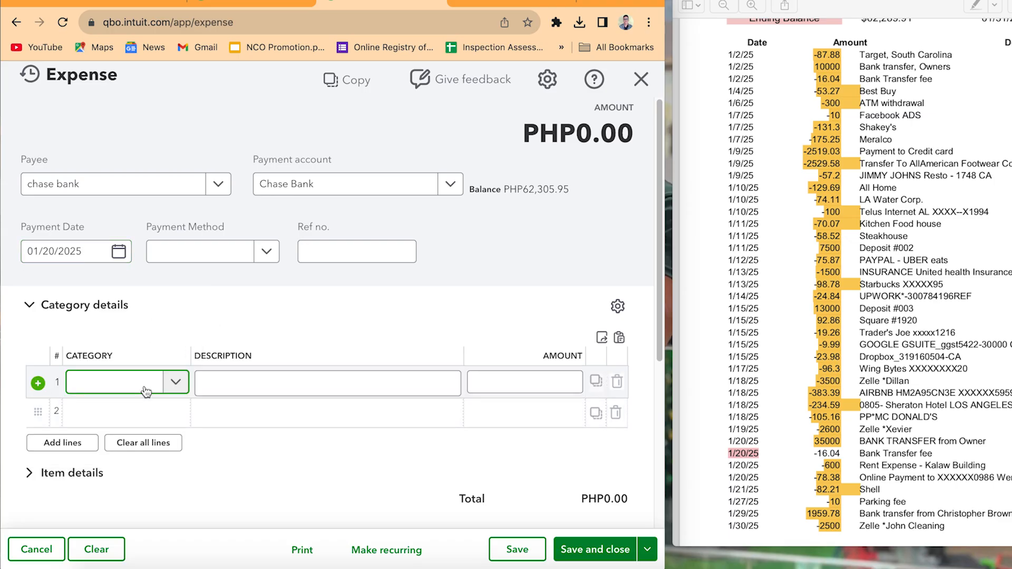
type("bank")
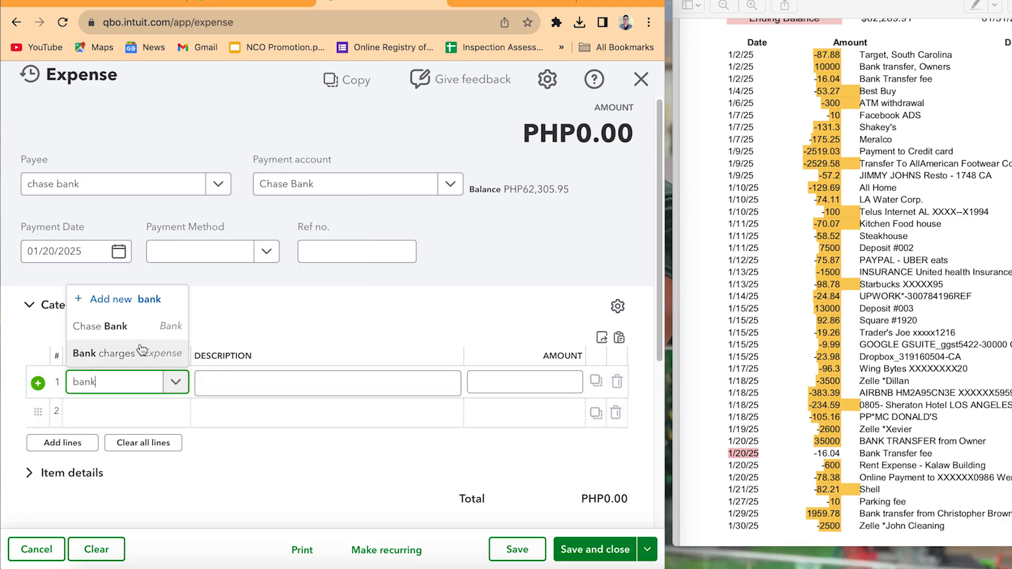
left_click(232, 385)
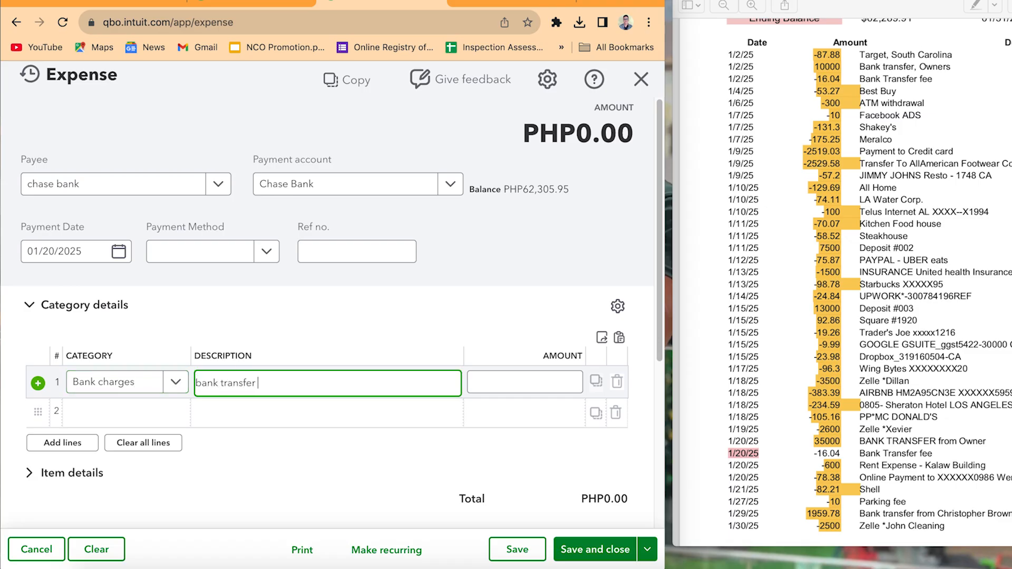
left_click(326, 469)
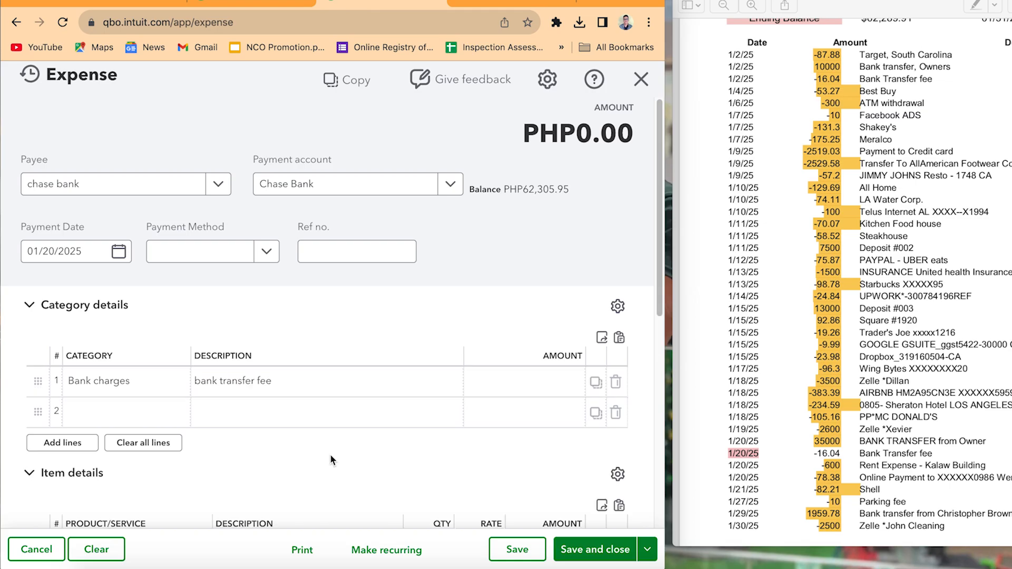
left_click(562, 387)
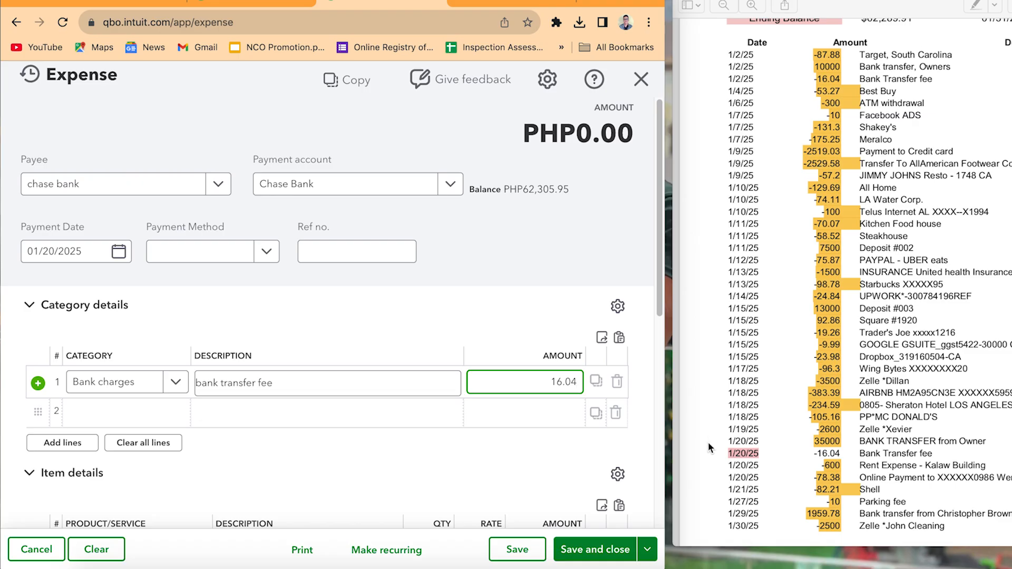
left_click(541, 474)
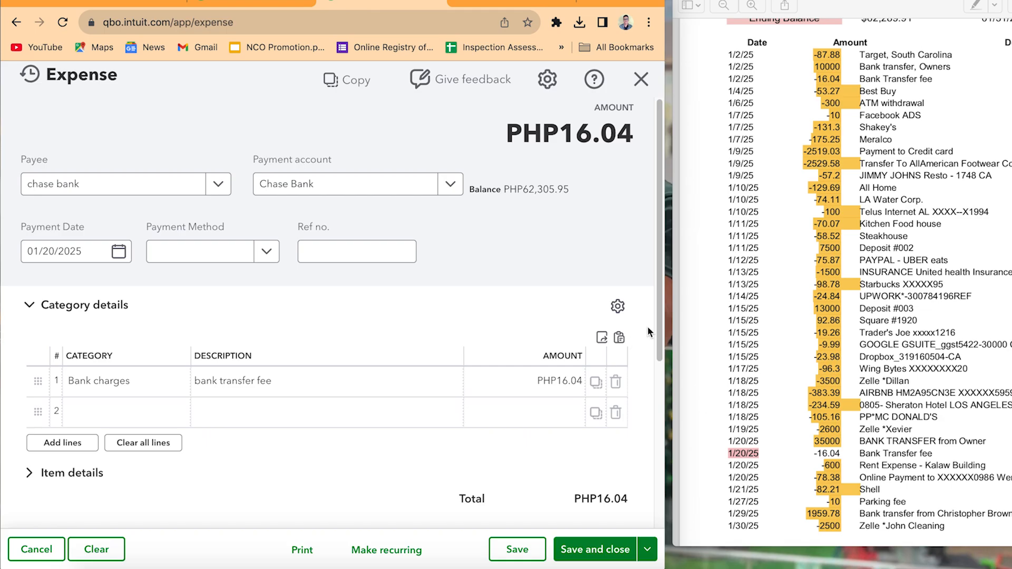
left_click_drag(659, 314, 677, 412)
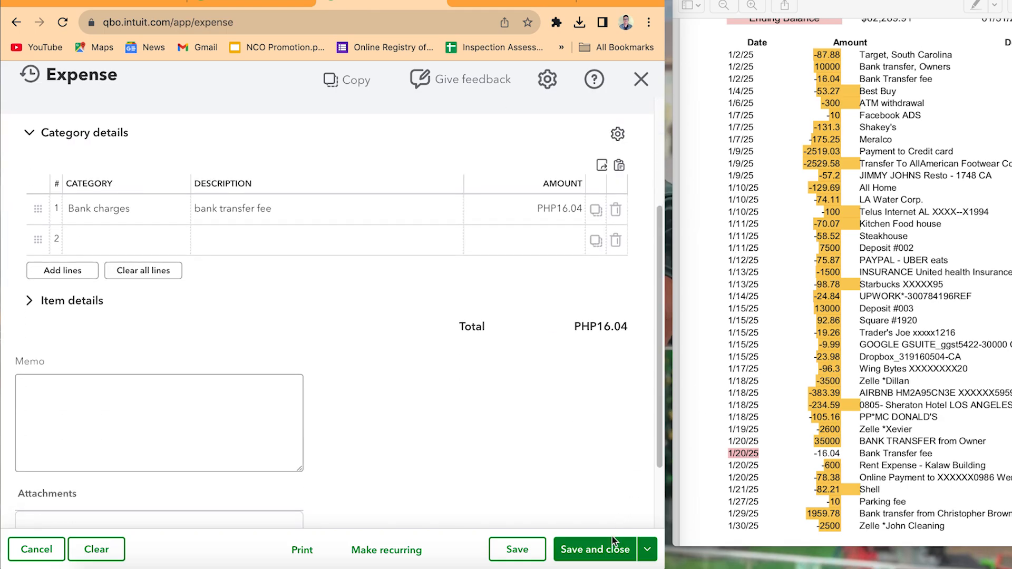
left_click(608, 550)
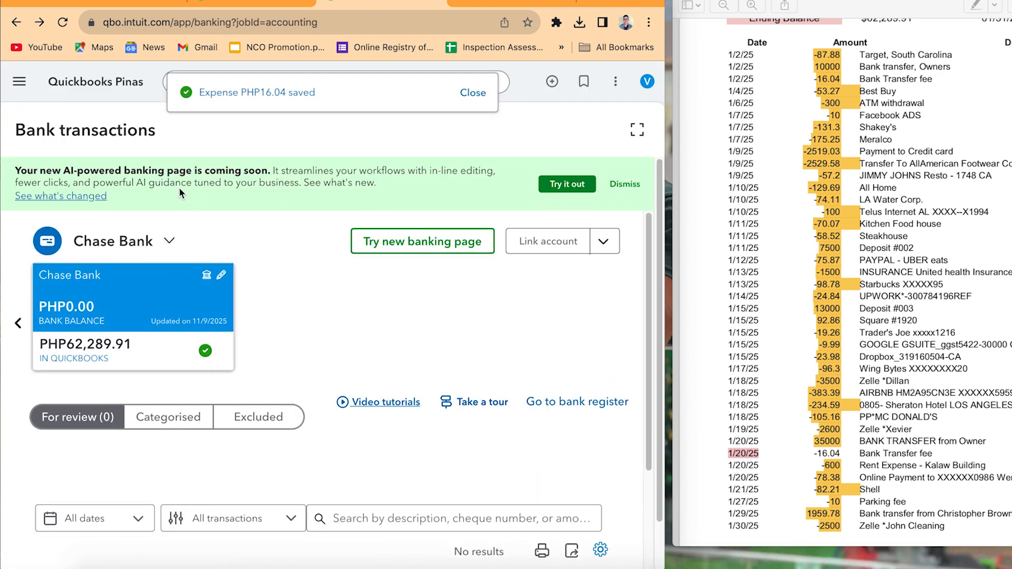
Step: Return to the Chase Bank reconciliation, reload it, and mark the 16.04 chase bank expense dated 01/20/2025 as cleared
left_click(47, 2)
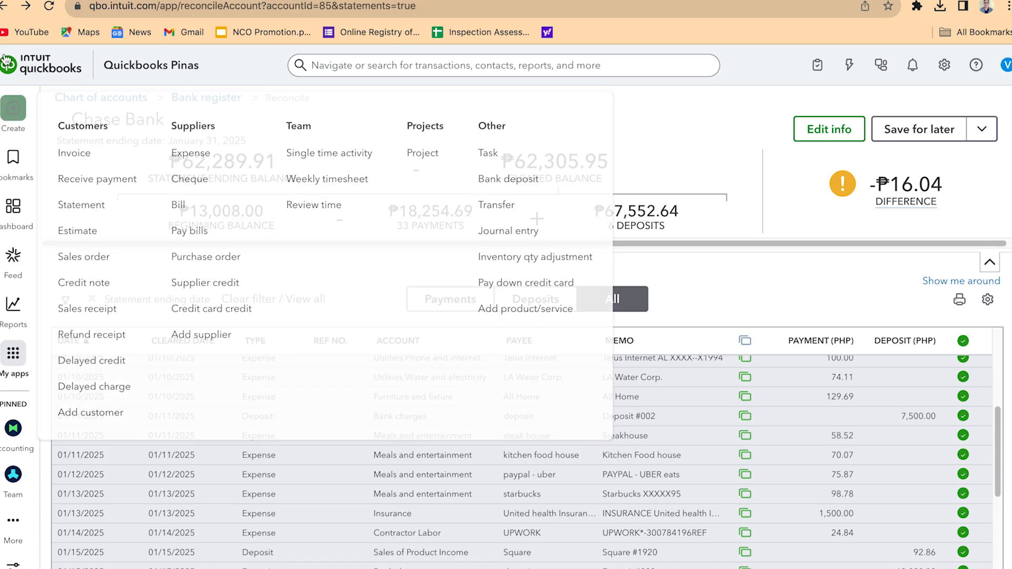
left_click(49, 6)
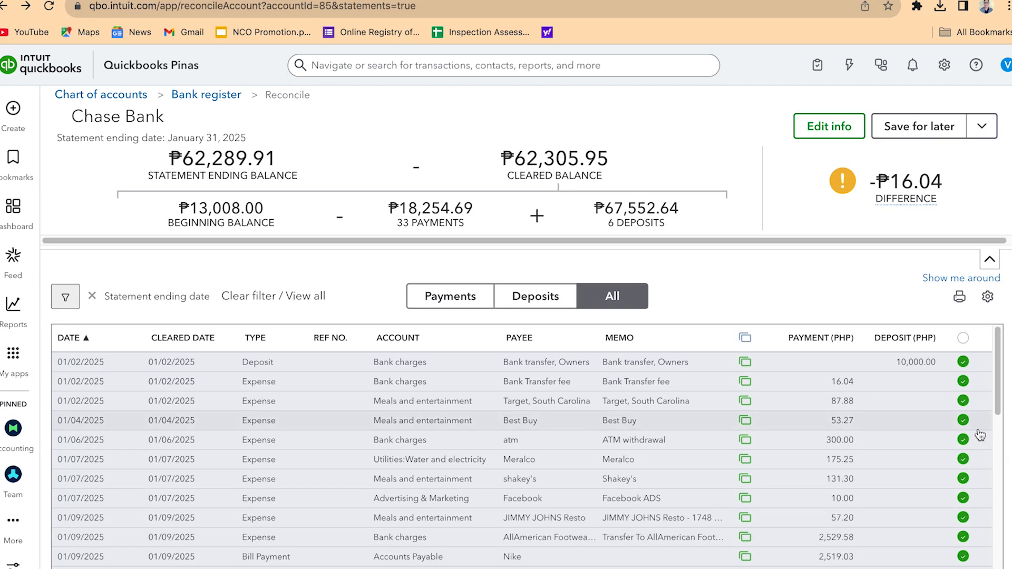
left_click_drag(1000, 387, 1010, 554)
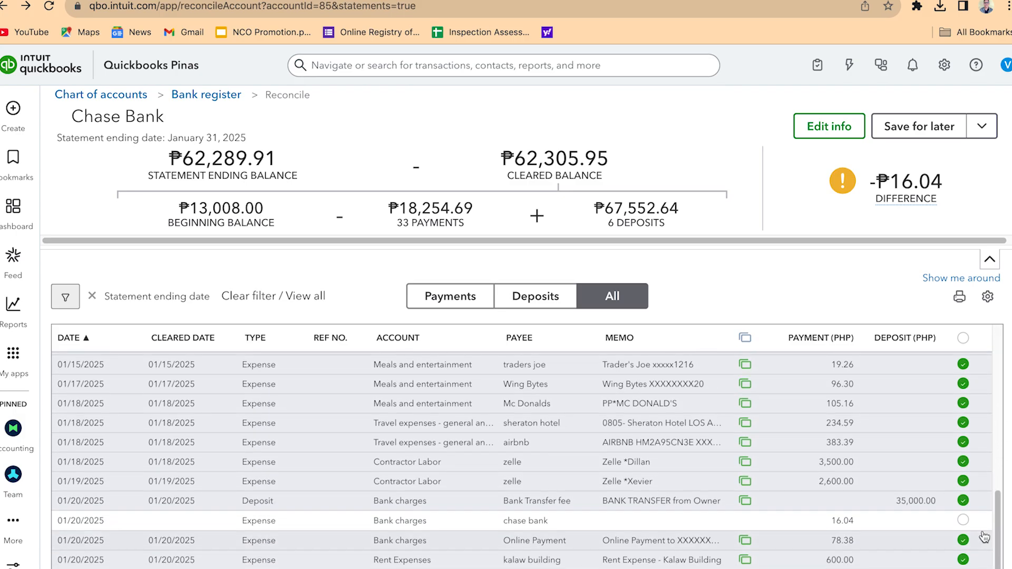
left_click(966, 522)
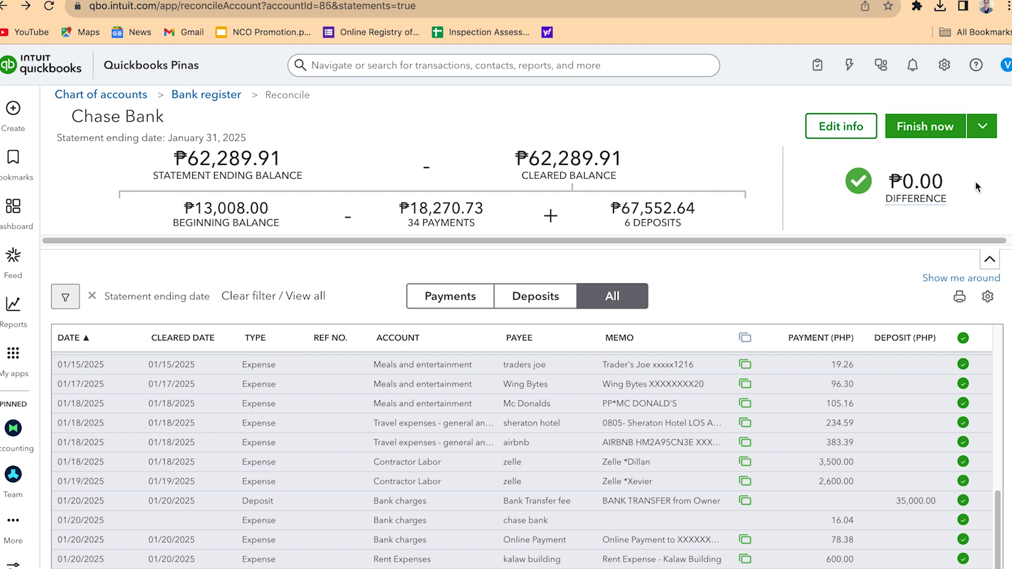
Step: Finish the Chase Bank reconciliation and close the completion dialog
left_click(983, 127)
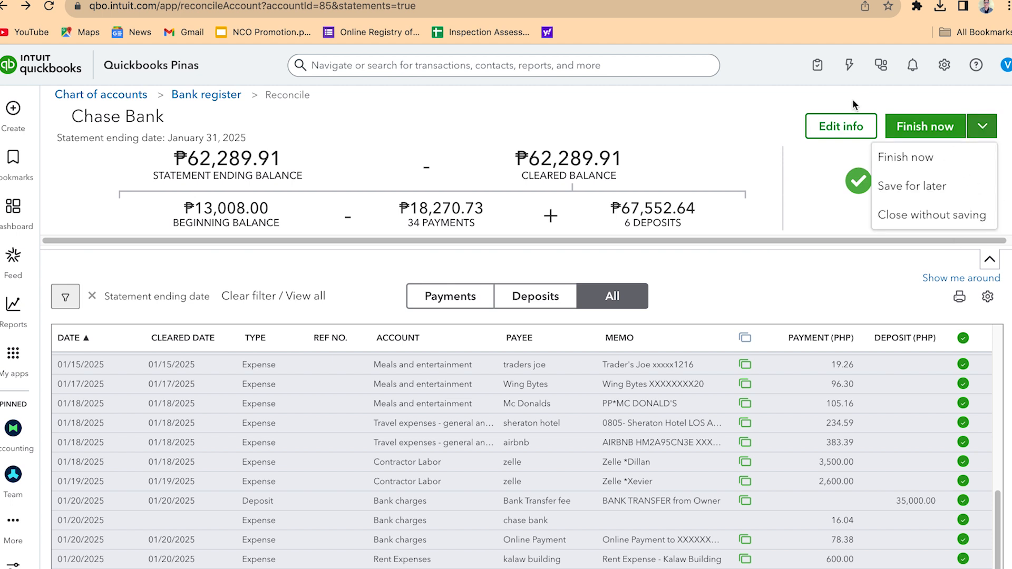
left_click(930, 128)
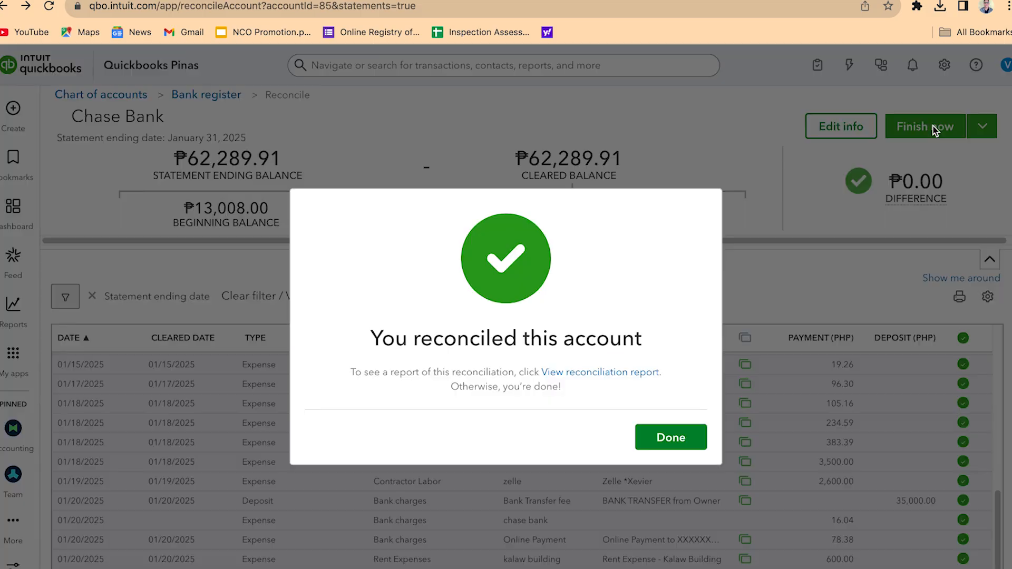
left_click(658, 442)
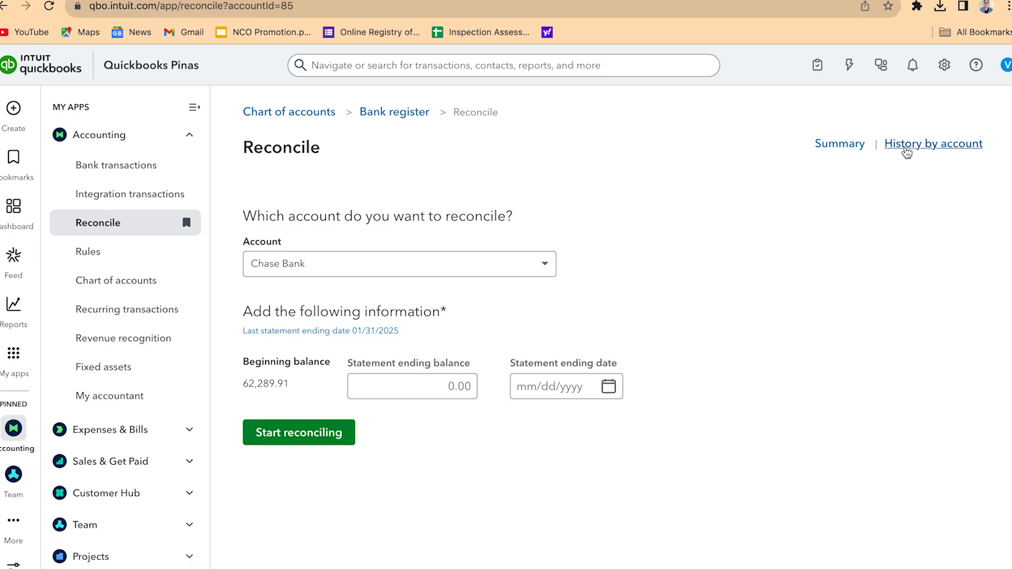
Step: Attach SOA_Chase Bank.pdf to the 01/31/2025 Chase Bank entry in the reconciliation history by account and close the attachments
left_click(907, 150)
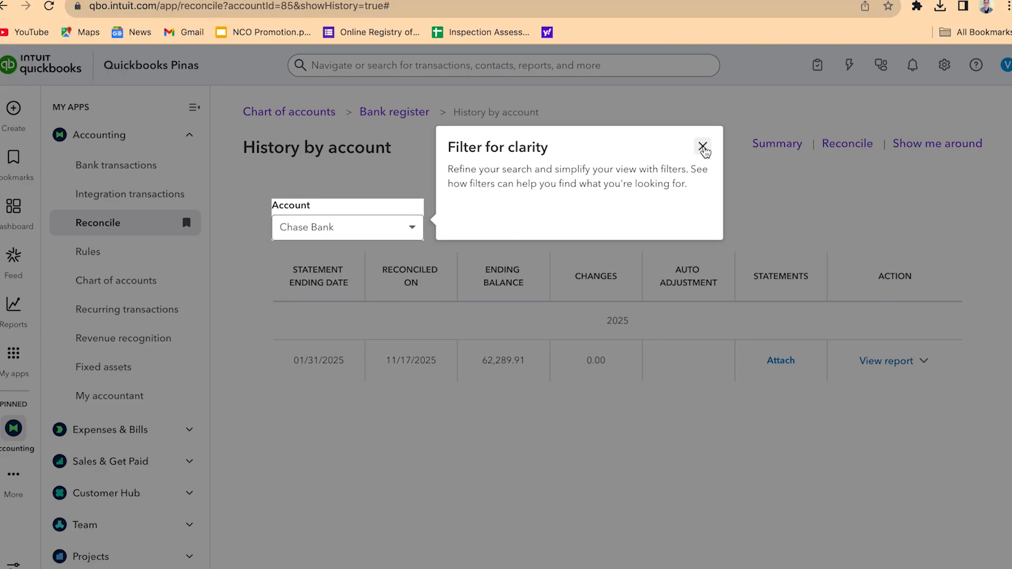
left_click(703, 148)
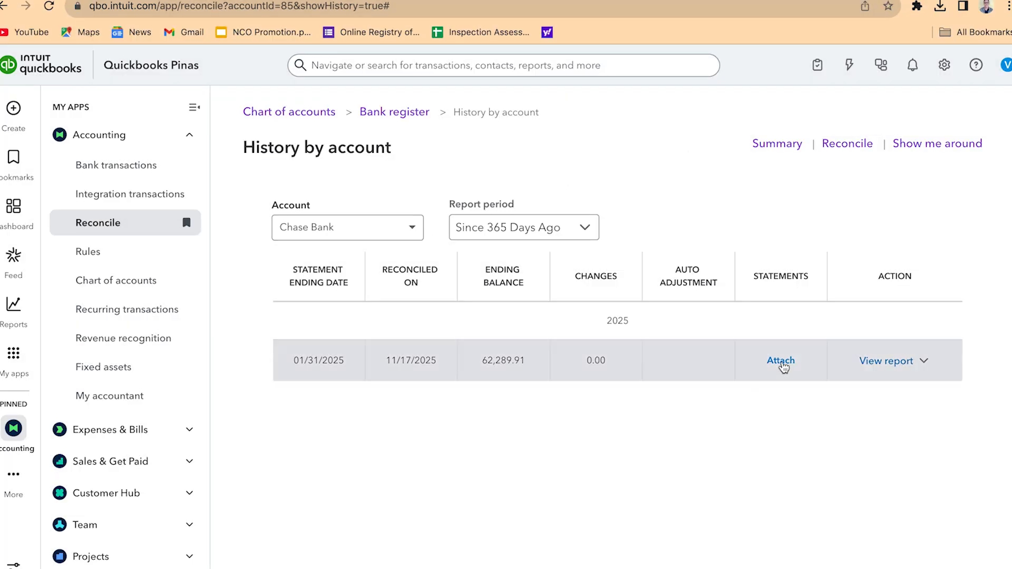
left_click(780, 362)
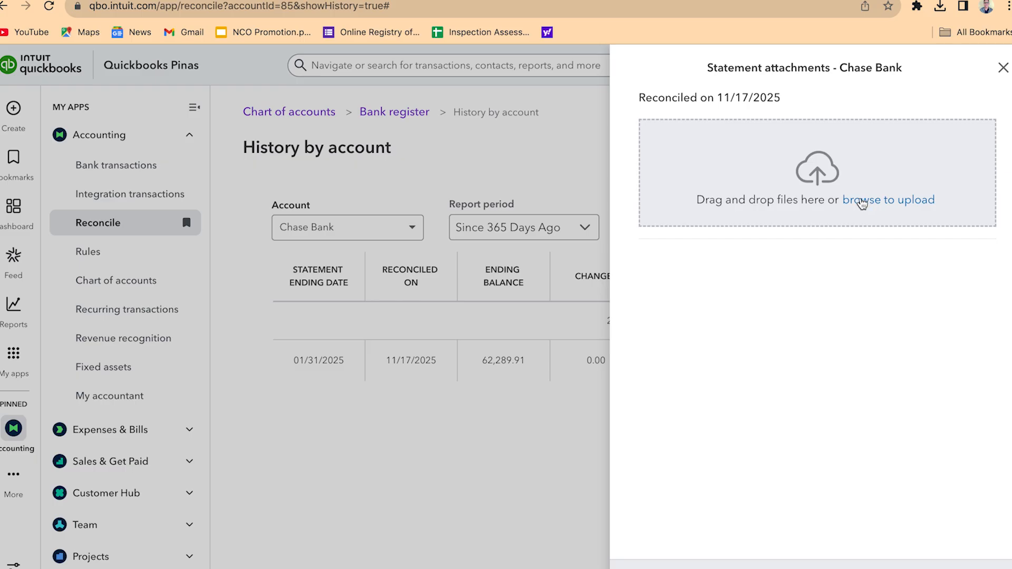
left_click(862, 202)
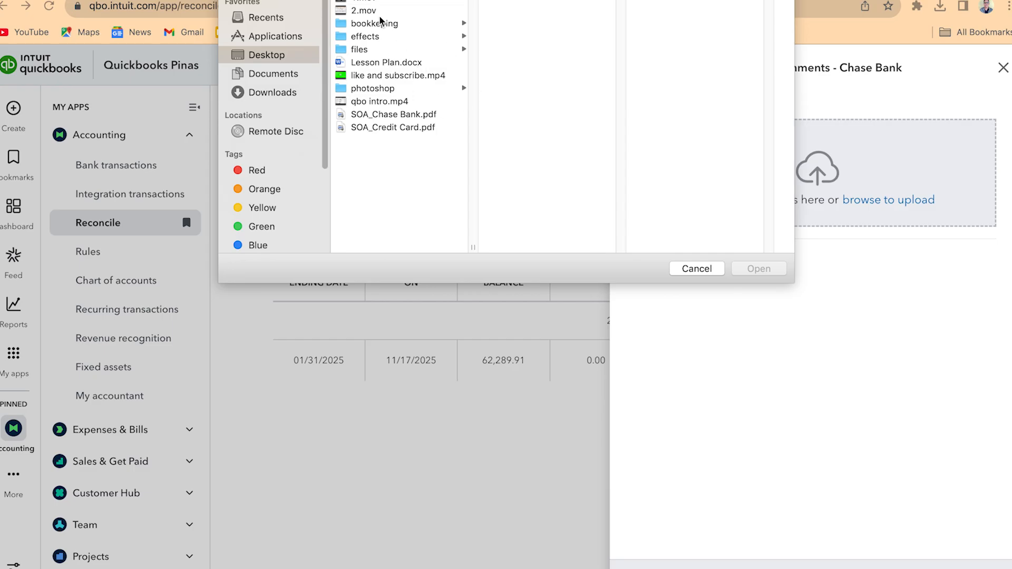
left_click(393, 116)
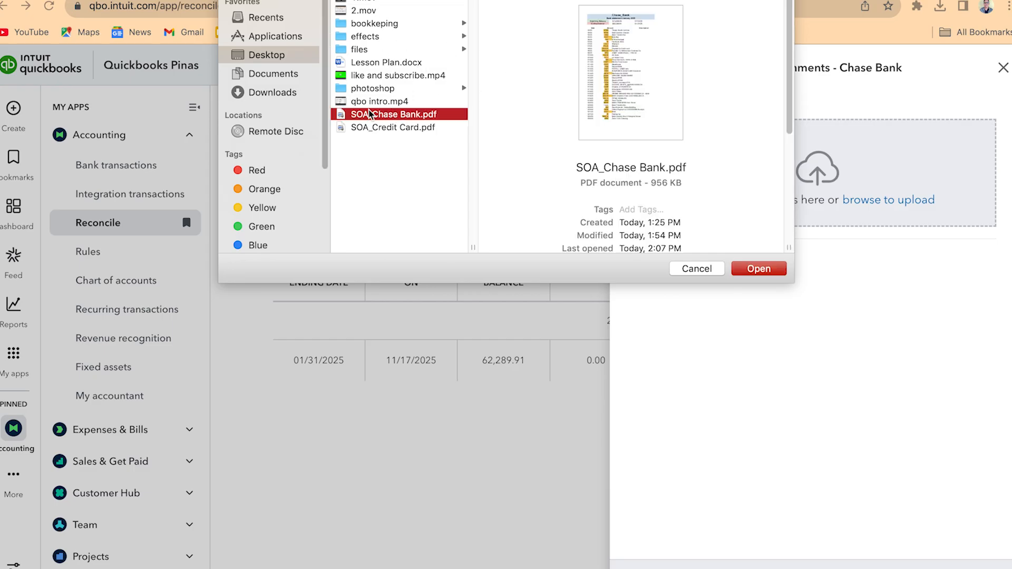
left_click(770, 270)
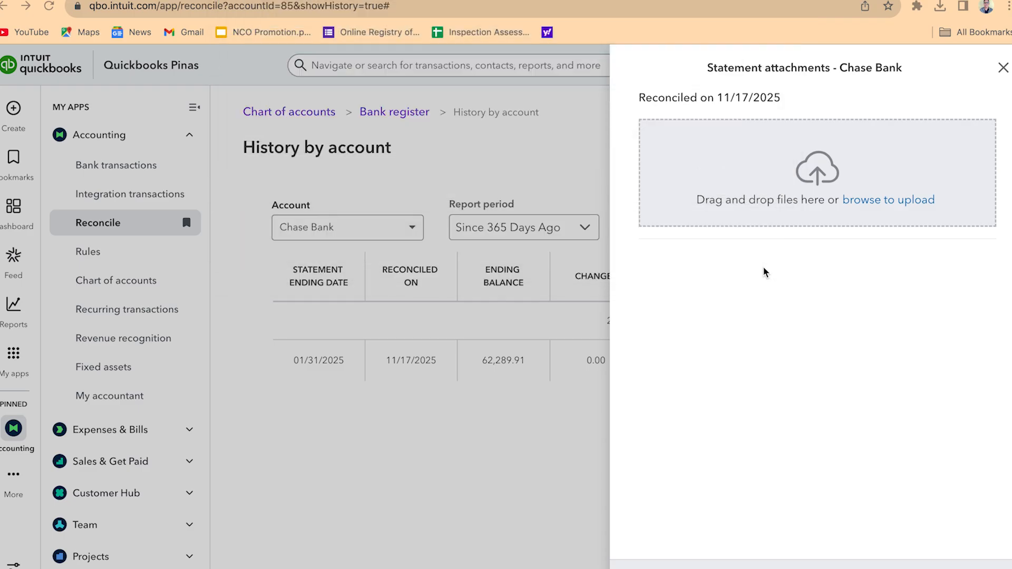
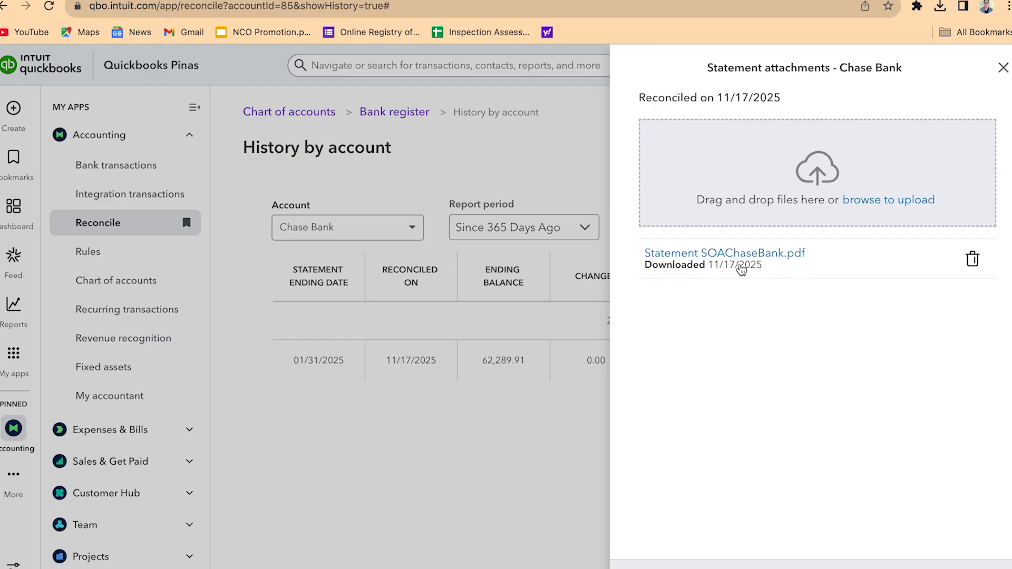
left_click(974, 567)
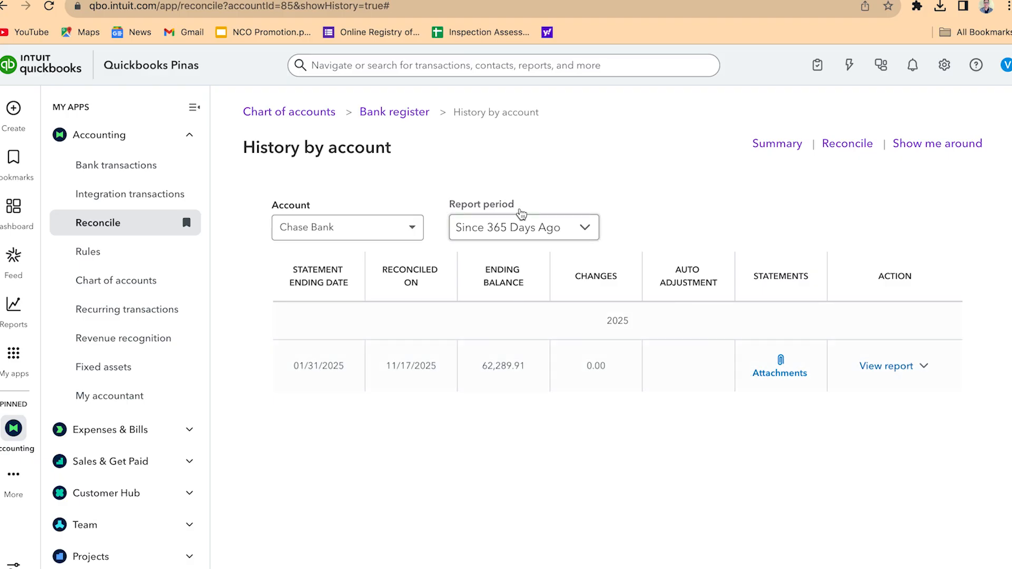
Step: Return to the Reconcile page and choose Citi CC as the account to reconcile
left_click(7, 12)
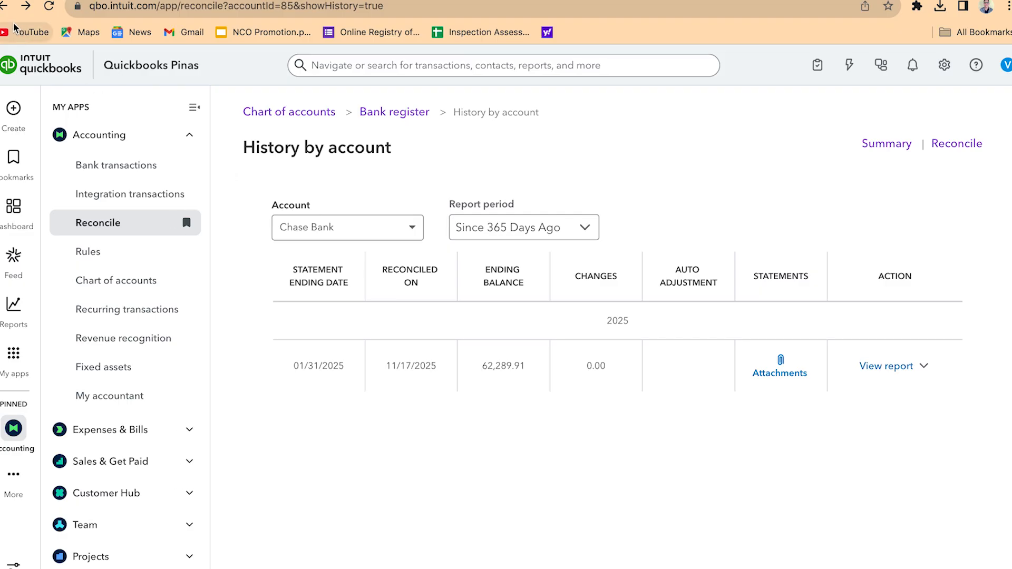
left_click(136, 226)
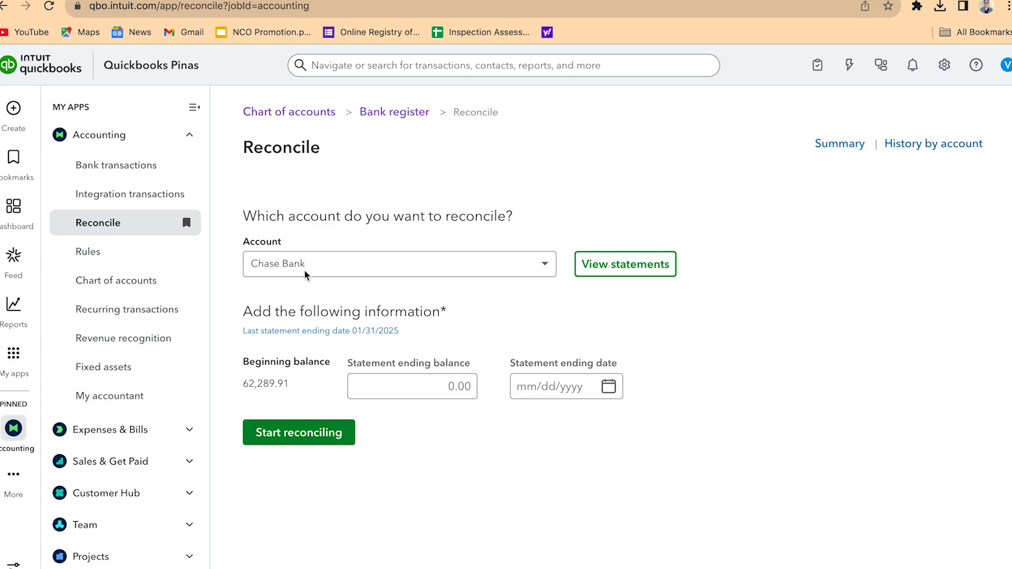
left_click(379, 266)
type("citi cc")
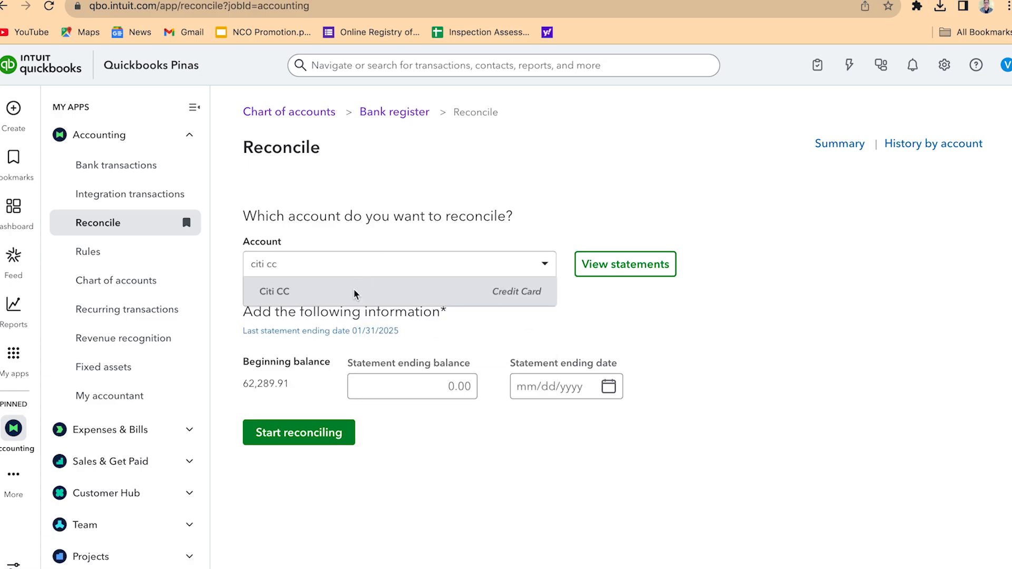
left_click(352, 292)
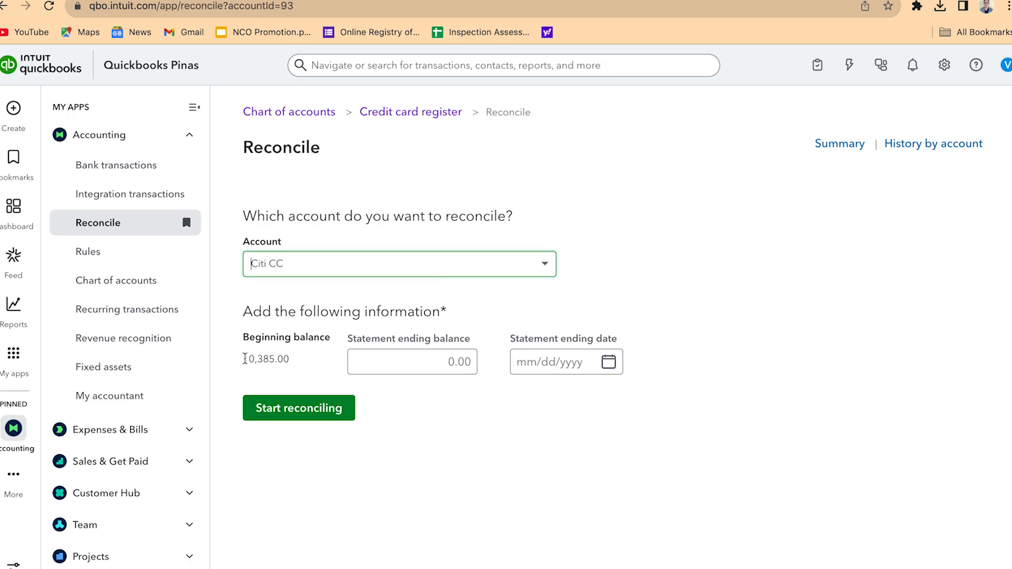
left_click_drag(245, 358, 298, 364)
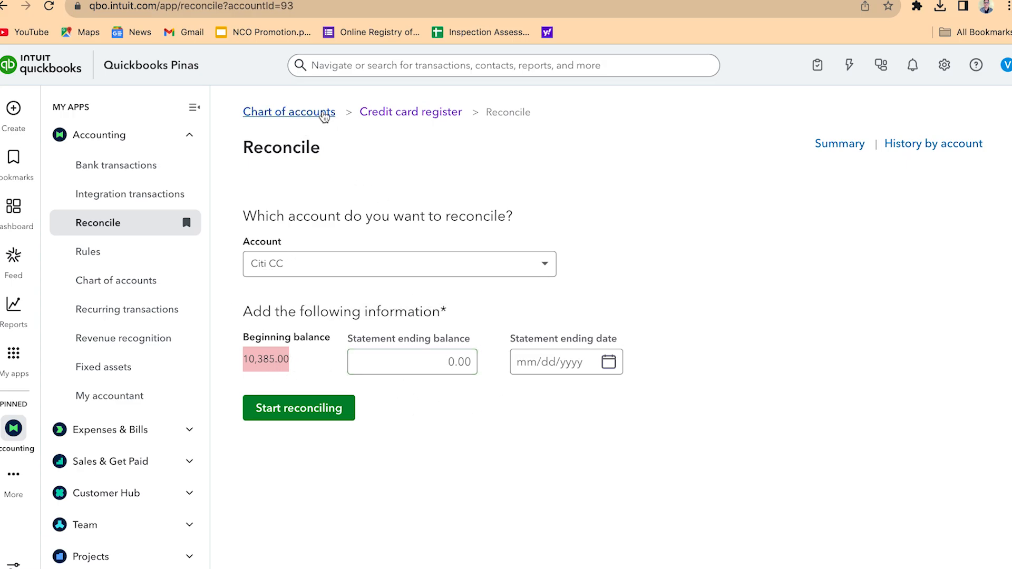
left_click(437, 364)
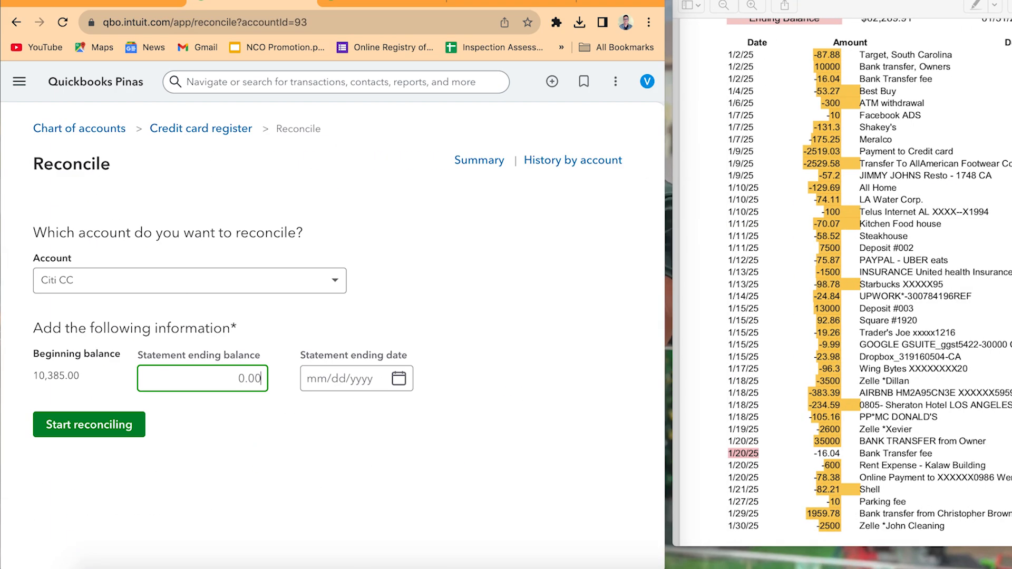
Step: Close the Chase Bank statement, open SOA_Credit Card.pdf from the desktop, and place it beside the browser window
left_click(683, 1)
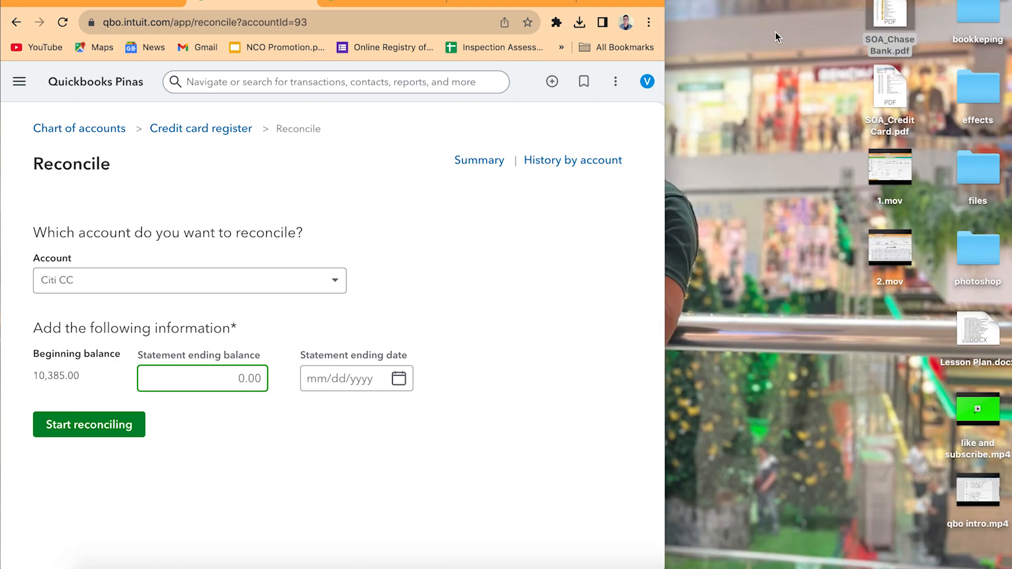
double_click(894, 91)
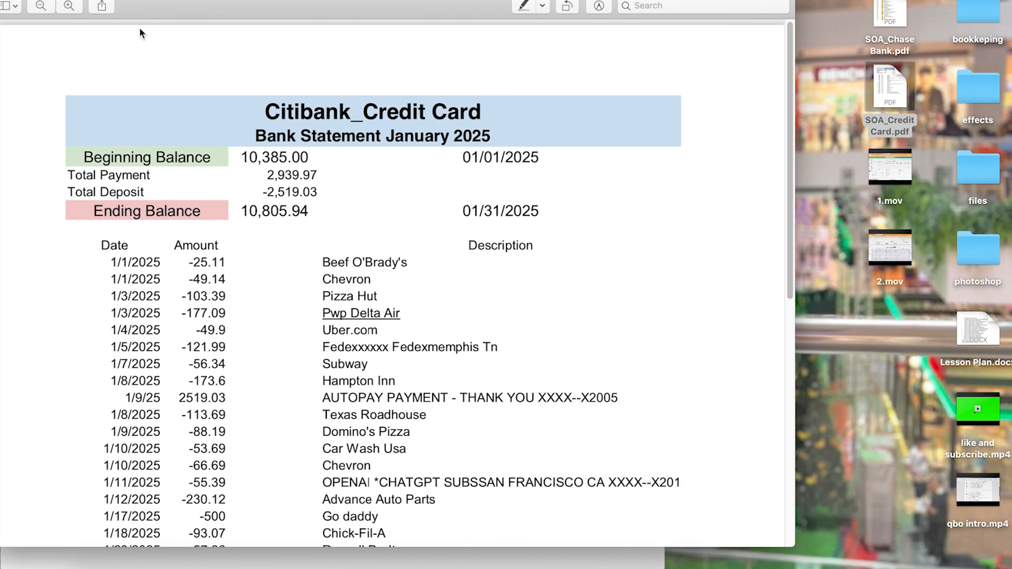
left_click_drag(3, 30, 356, 30)
left_click_drag(673, 1, 943, 26)
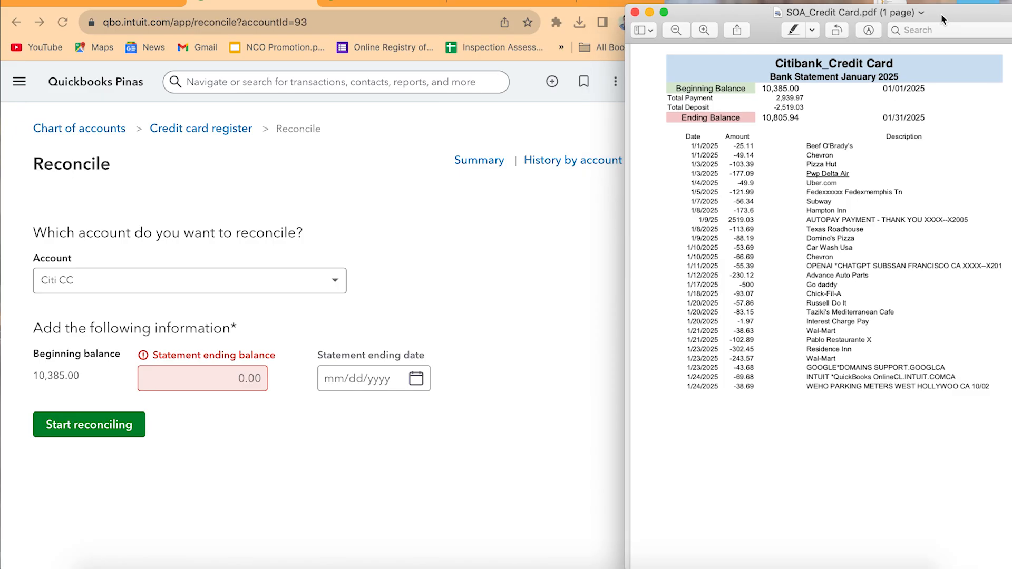
left_click_drag(695, 6, 699, 9)
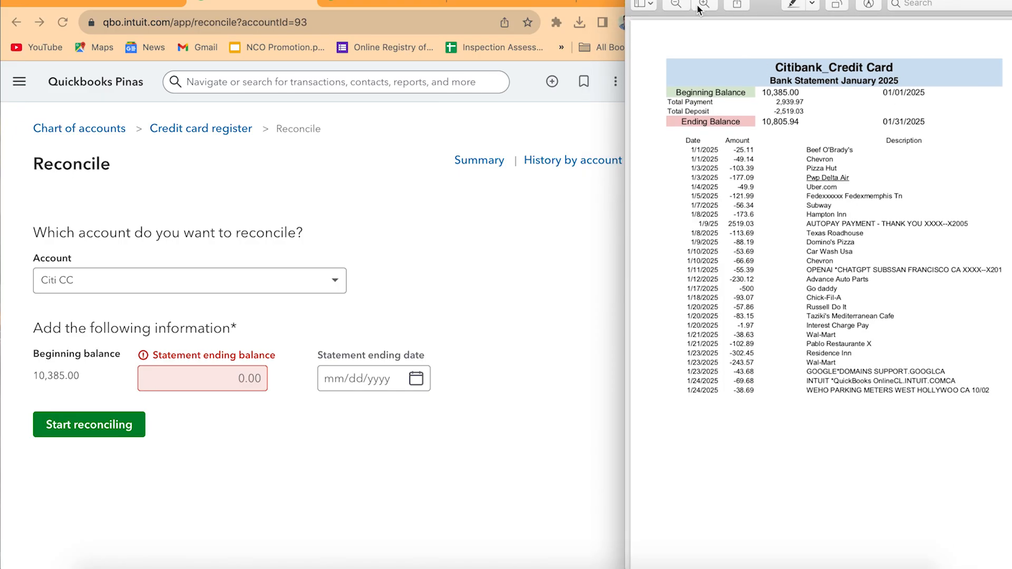
left_click(455, 265)
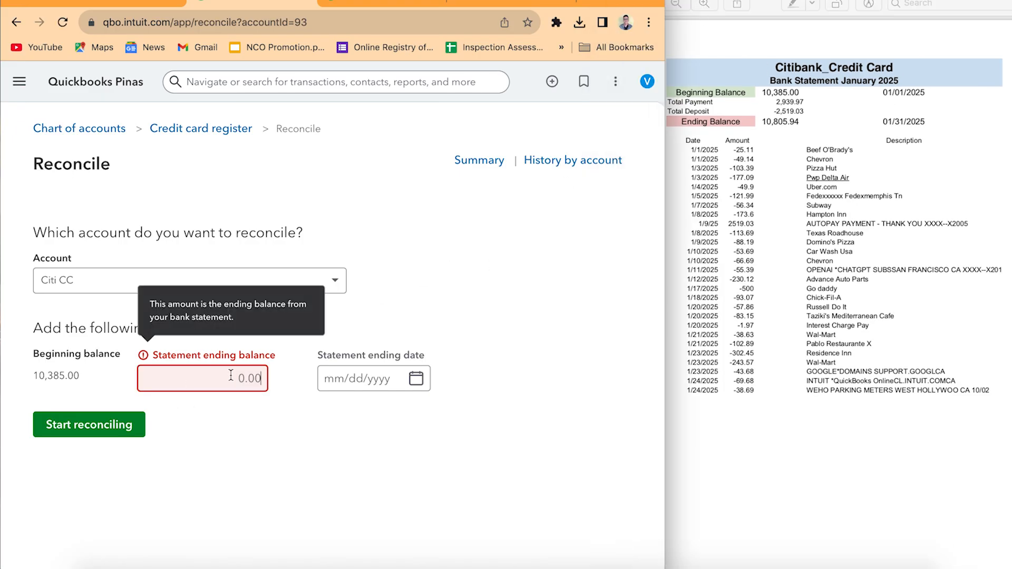
Step: Compare the Citi CC beginning balance with the beginning balance on the credit card statement
left_click_drag(32, 376, 89, 380)
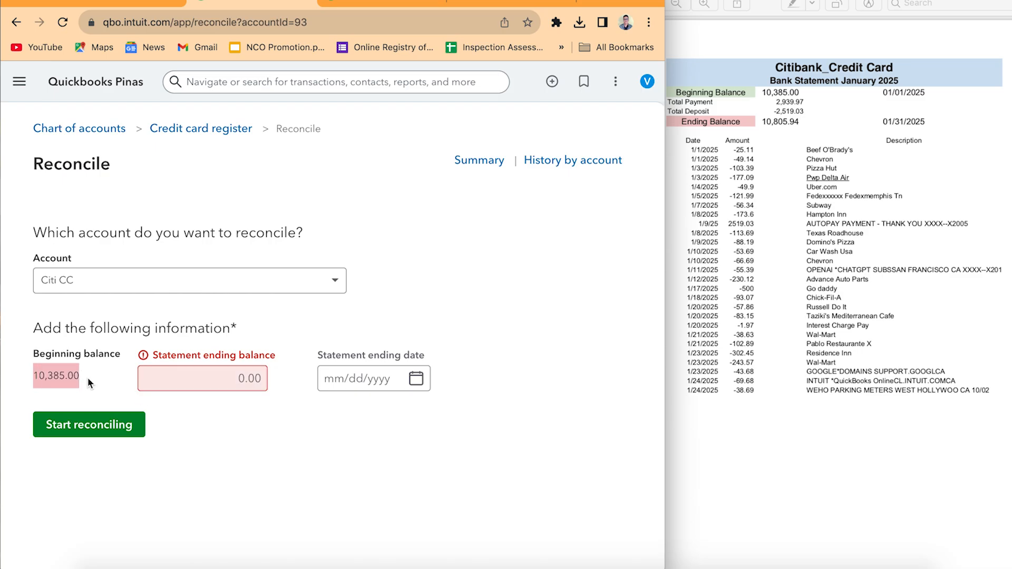
left_click(766, 93)
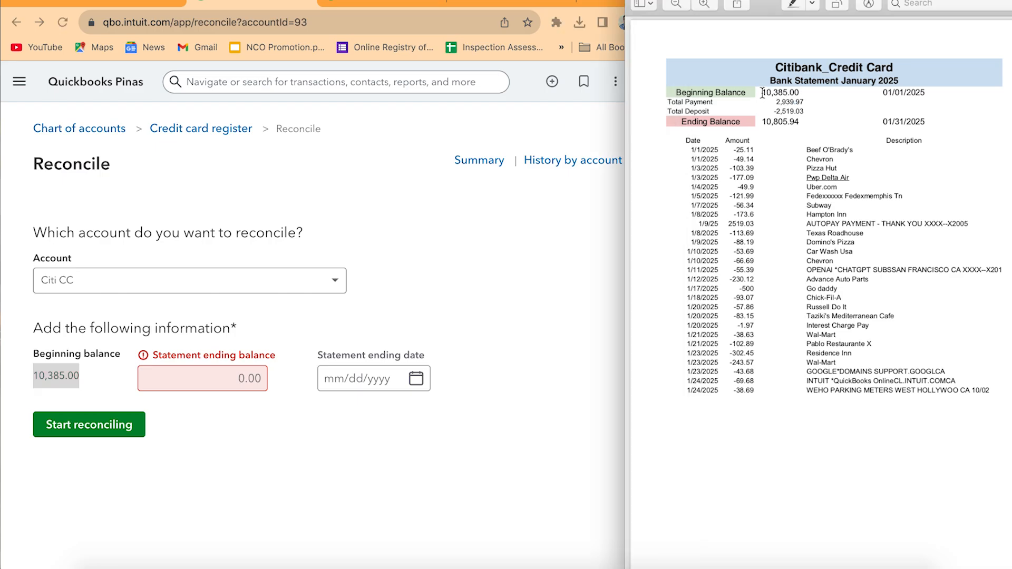
left_click_drag(762, 93, 809, 93)
left_click(63, 367)
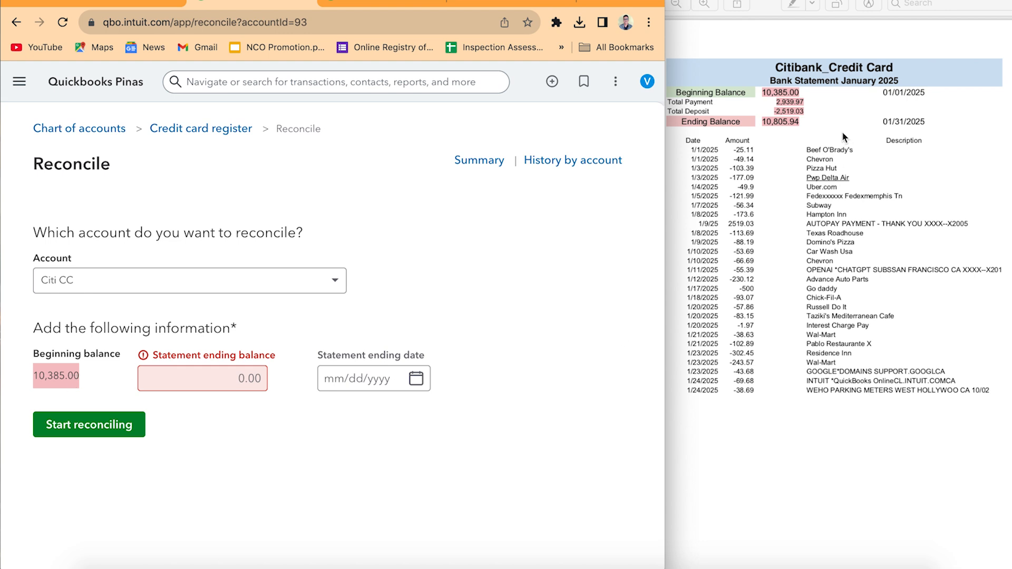
left_click(829, 116)
left_click(792, 120)
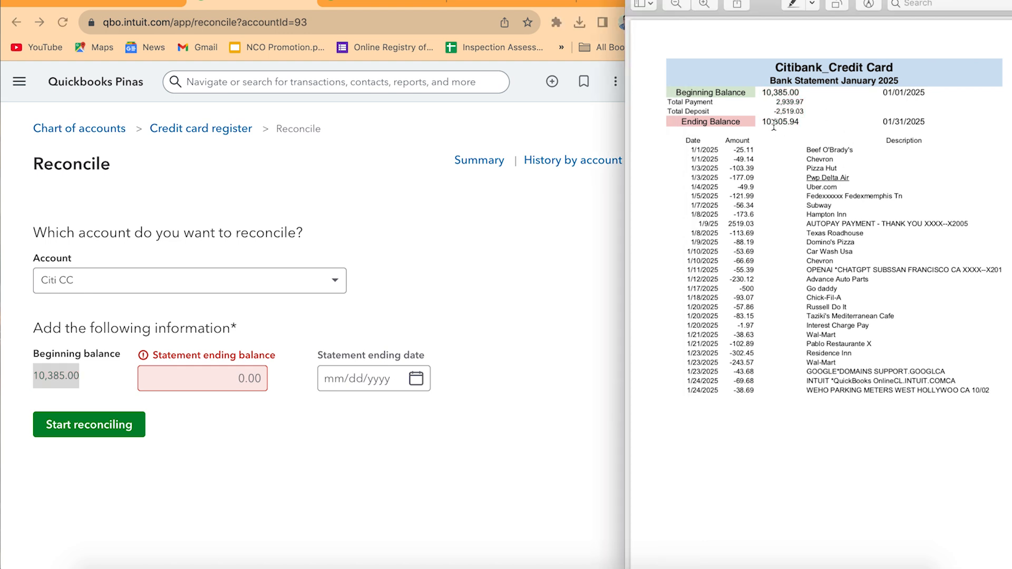
Step: Copy the ending balance 10,805.94 from the credit card statement into Citi CC's statement ending balance
left_click_drag(762, 122, 802, 121)
left_click(784, 151)
left_click_drag(765, 122, 799, 122)
key("super+c")
left_click(249, 388)
key("super+v")
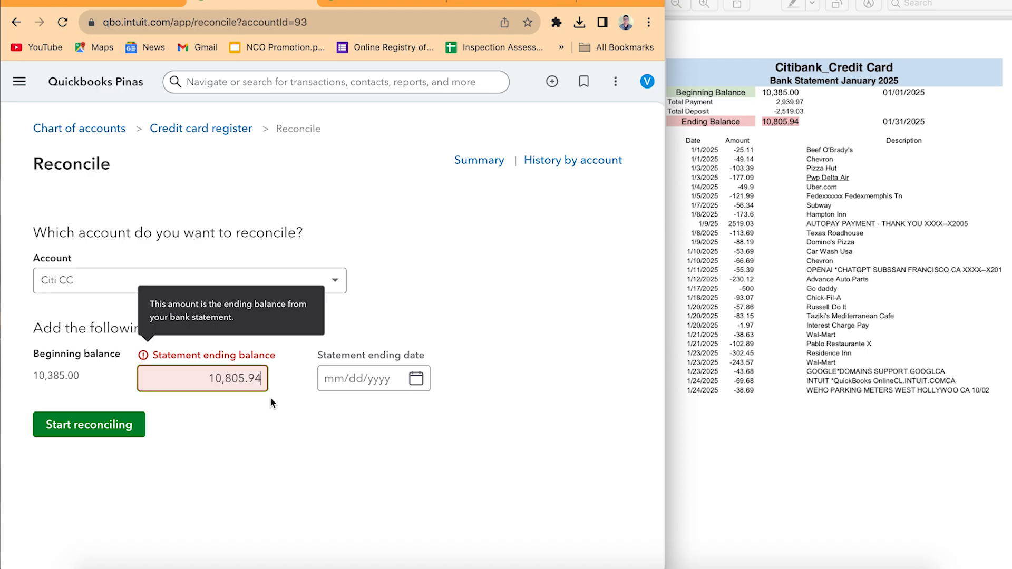
left_click(323, 431)
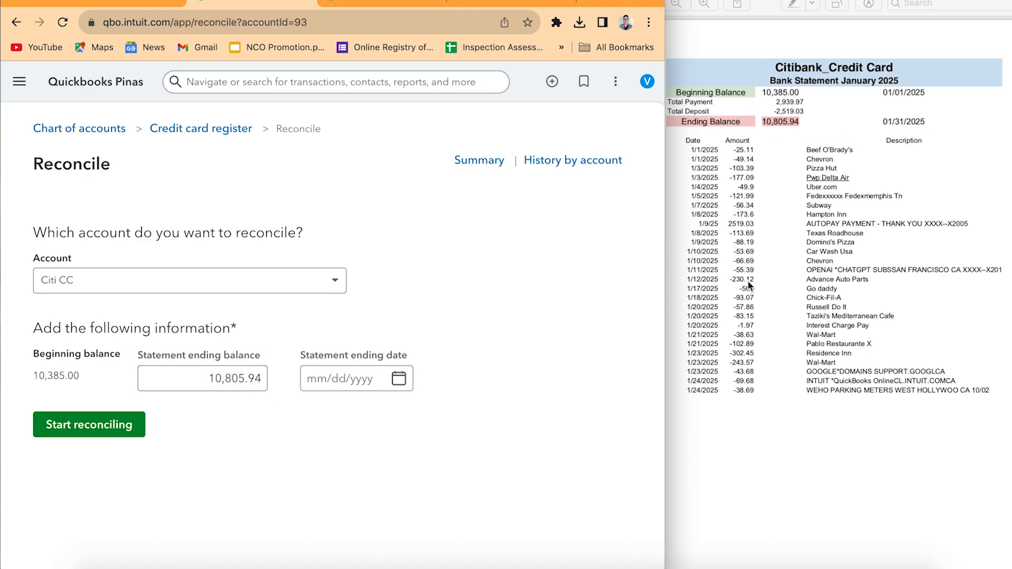
Step: Set the Citi CC statement ending date to 01/31/2025, start reconciling, and show the browser full screen
left_click(398, 380)
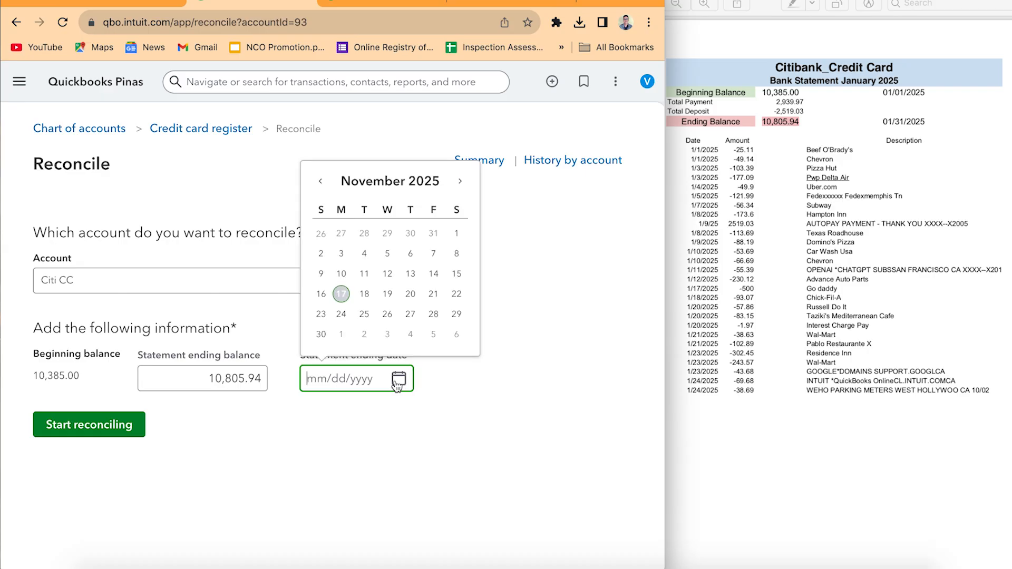
left_click(320, 181)
left_click(320, 181)
left_click(320, 182)
left_click(320, 181)
left_click(320, 181)
left_click(320, 182)
left_click(320, 181)
left_click(320, 182)
left_click(319, 181)
left_click(320, 181)
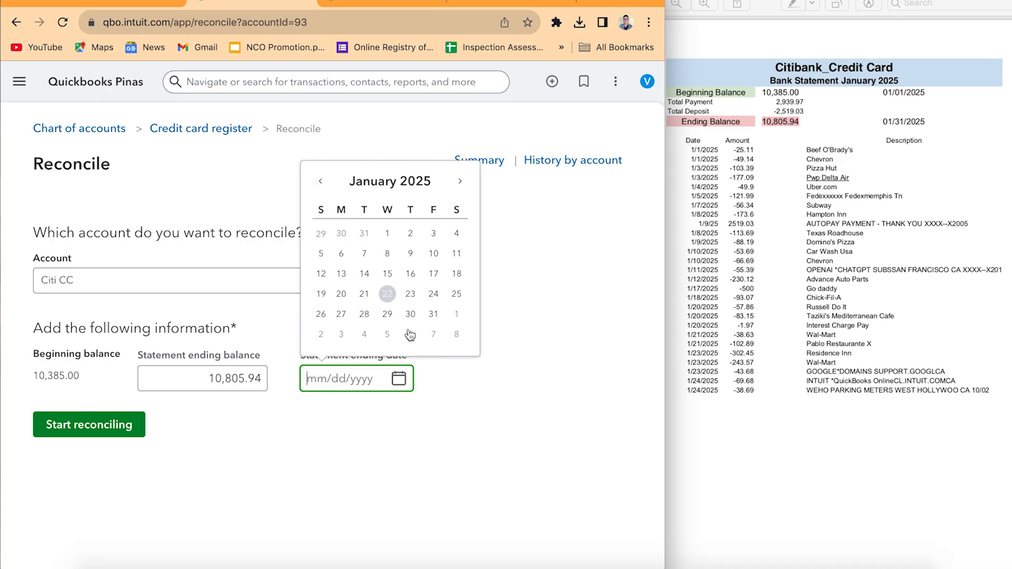
left_click(433, 315)
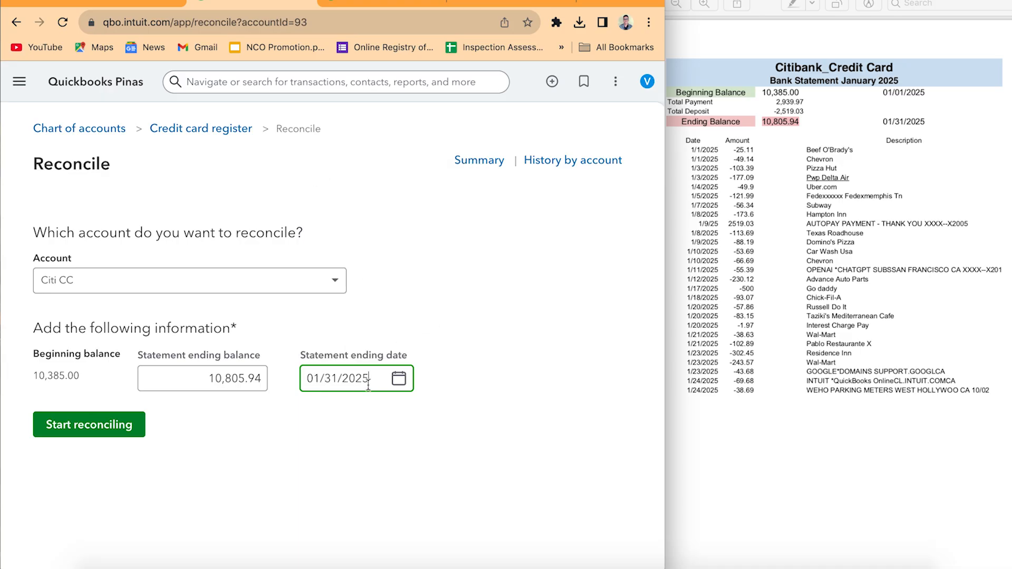
left_click(86, 430)
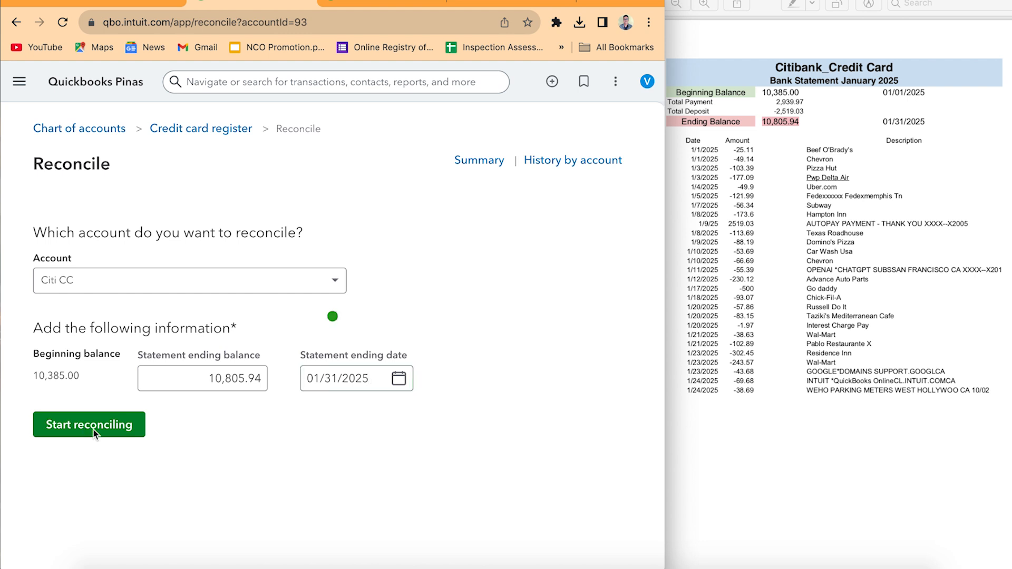
left_click(49, 1)
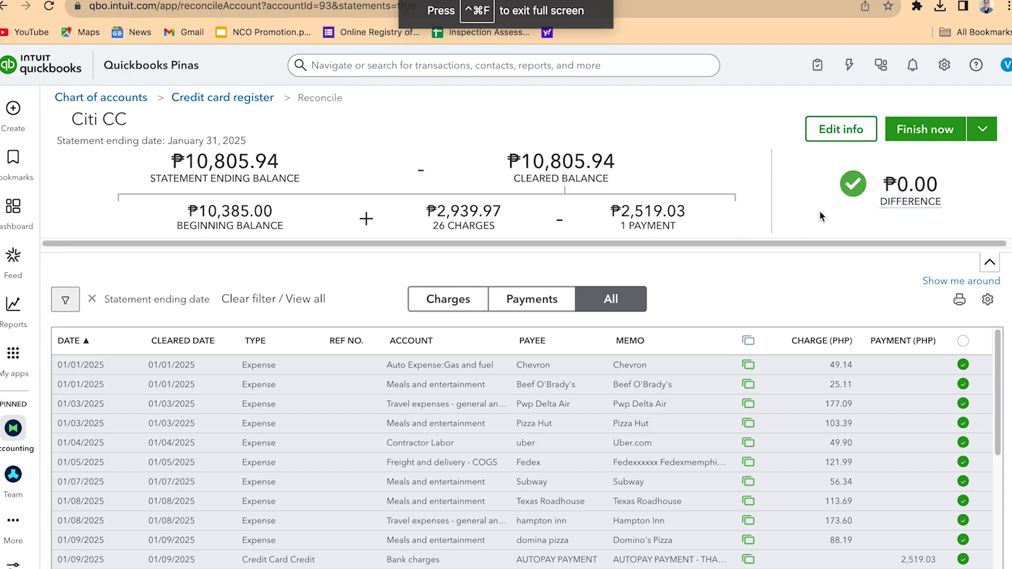
Step: Review the Citi CC balance summary and cleared transactions, and finish the reconciliation
scroll(526, 326, "down", 1)
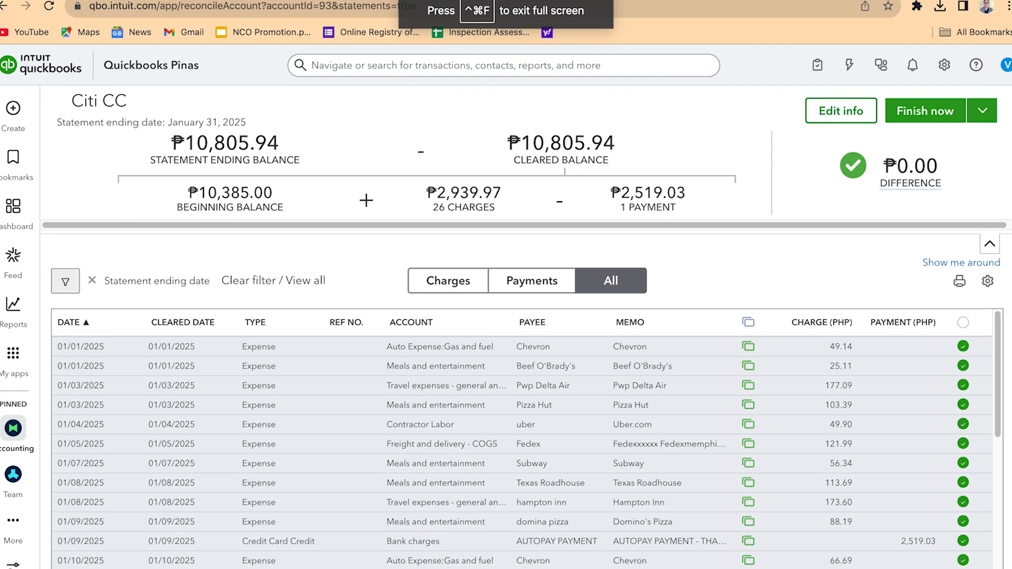
scroll(896, 156, "up", 1)
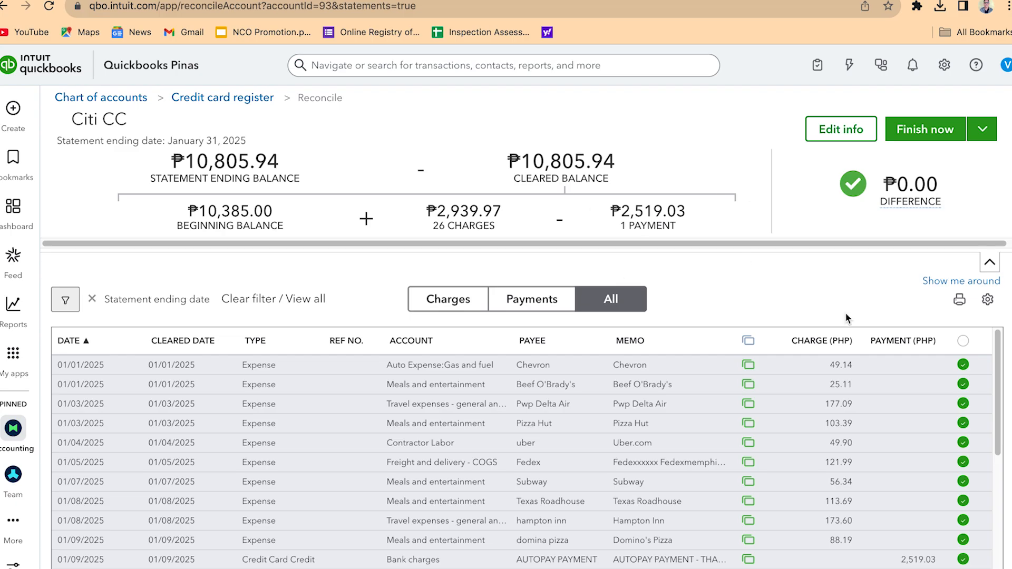
scroll(525, 329, "down", 1)
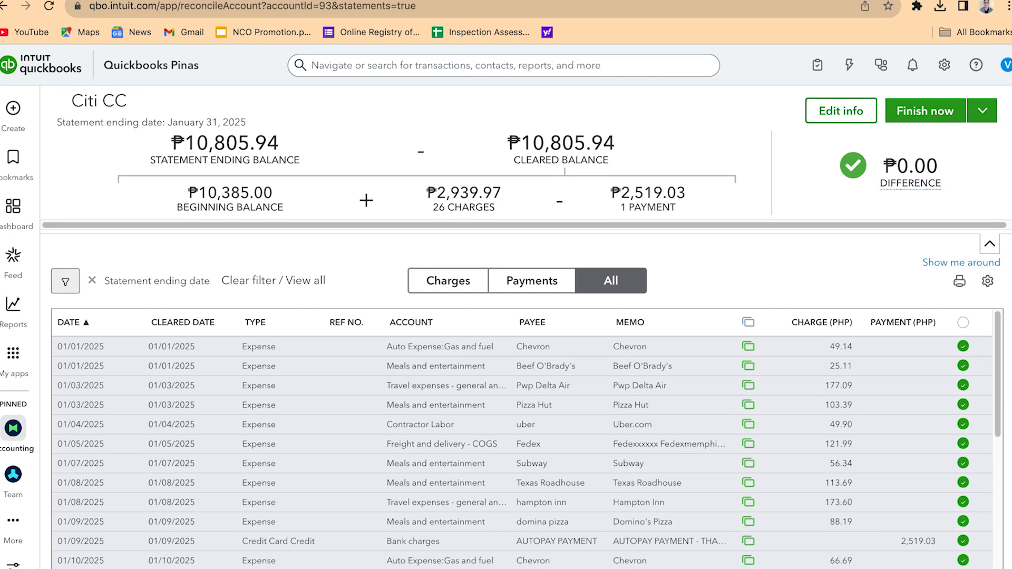
mouse_move(999, 421)
left_mouse_down()
mouse_move(999, 563)
mouse_move(999, 416)
left_mouse_up()
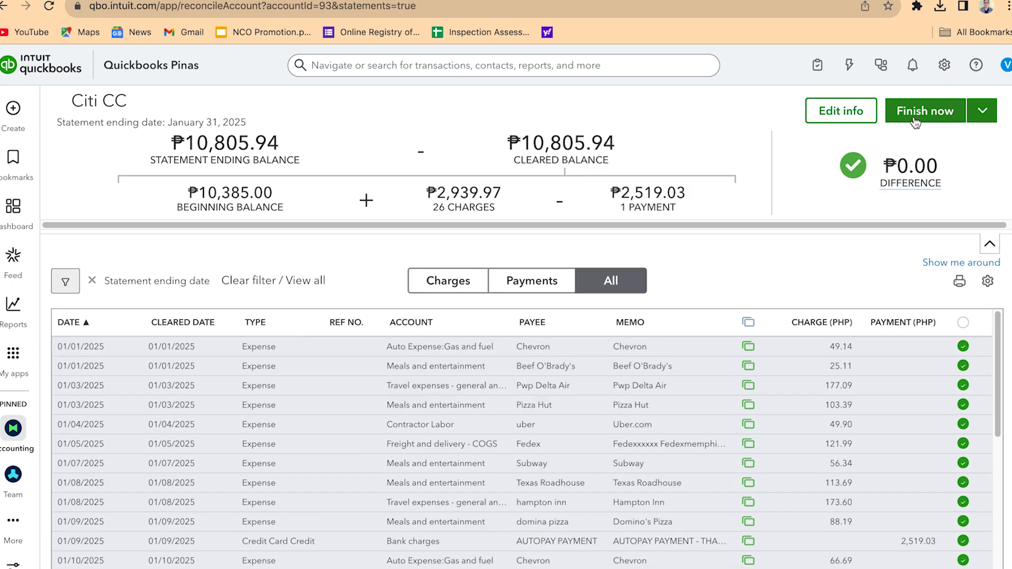
left_click(935, 114)
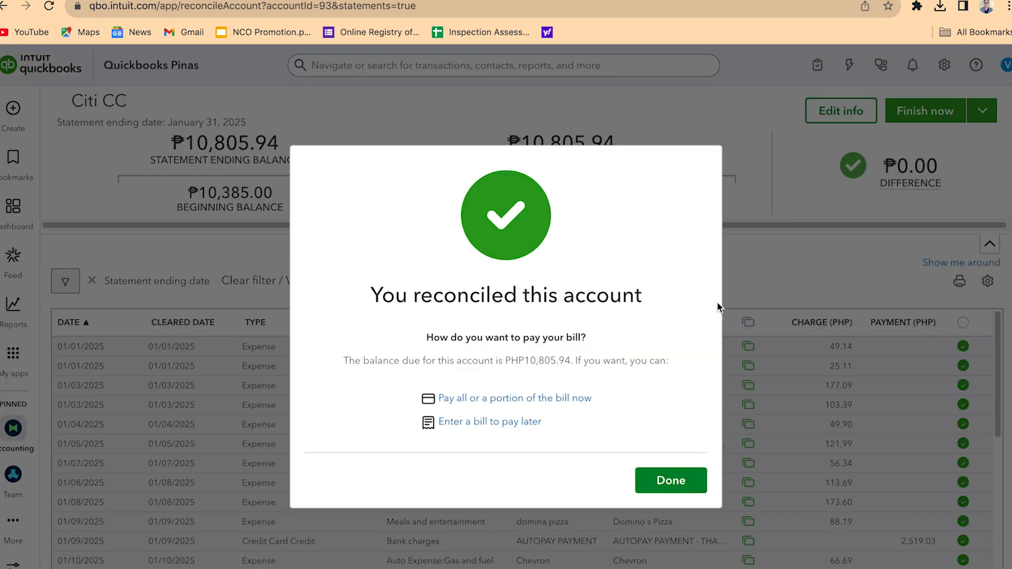
Step: Close the completed reconciliation and attach SOA_Credit Card.pdf to the 01/31/2025 statement entry in Citi CC's reconciliation history
left_click(685, 479)
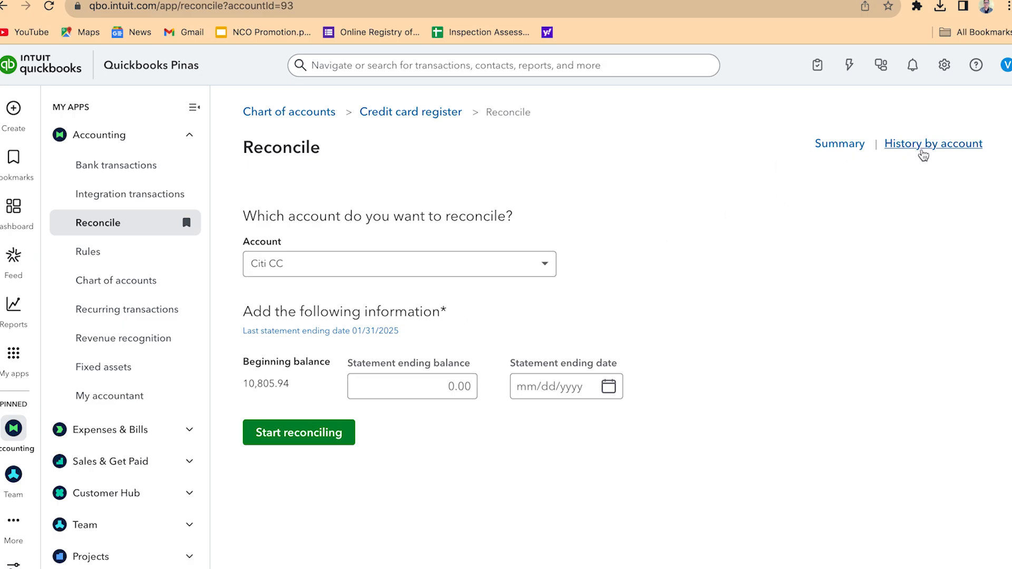
left_click(923, 150)
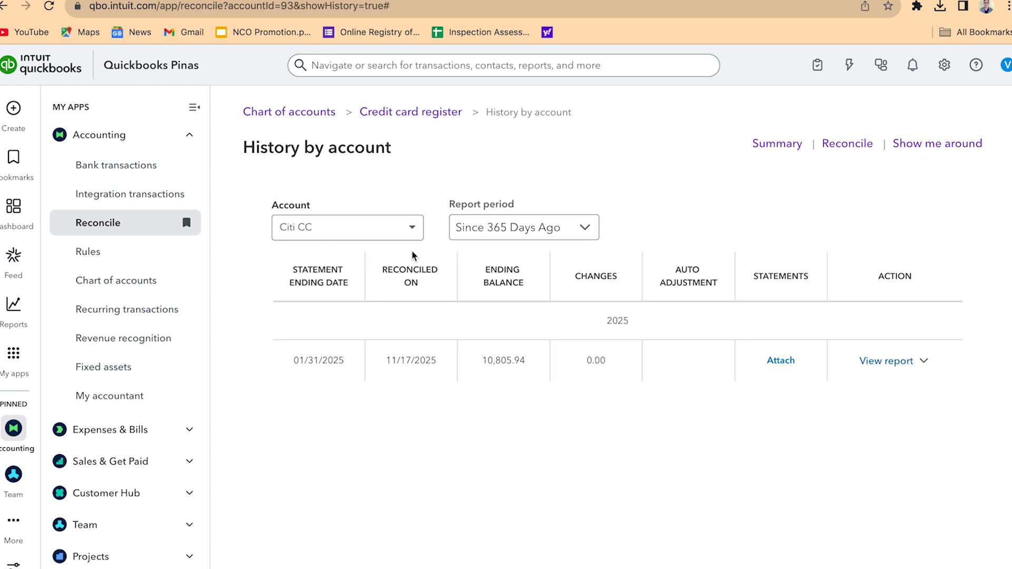
left_click(778, 363)
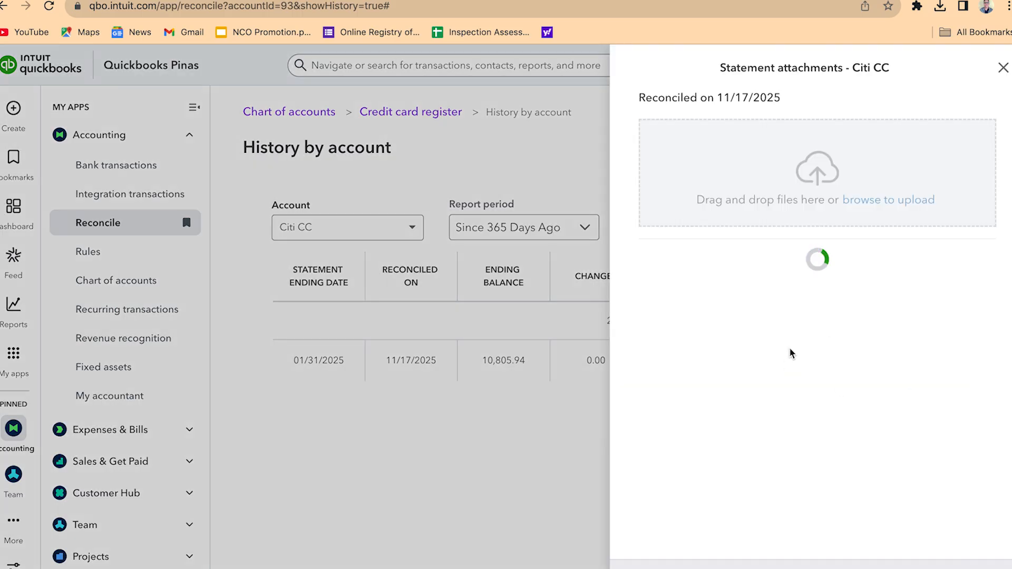
left_click(865, 201)
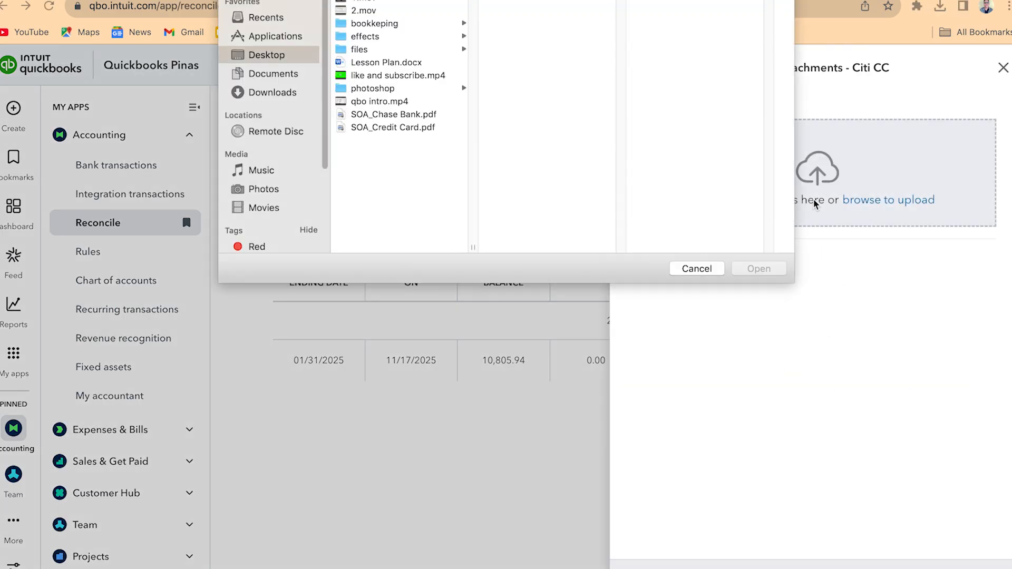
left_click(390, 127)
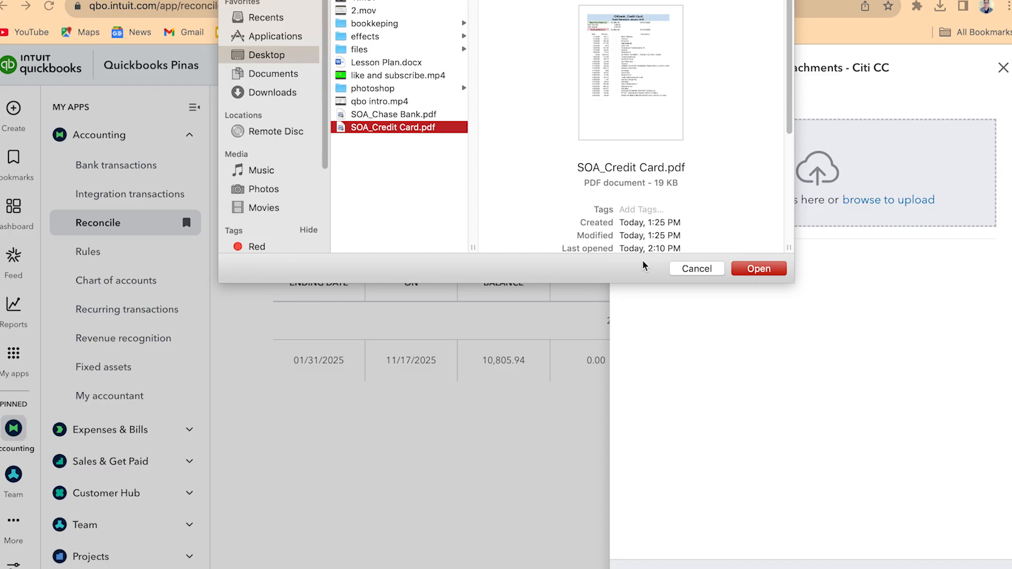
left_click(759, 270)
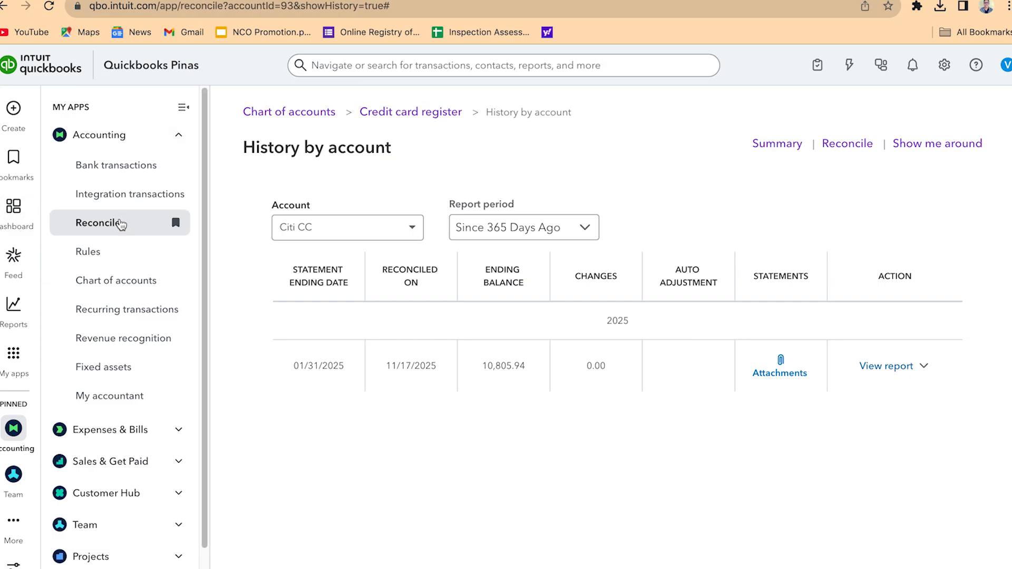
Step: Return to the Reconcile page and look at the accounts available for reconciliation, keeping Citi CC selected
left_click(121, 224)
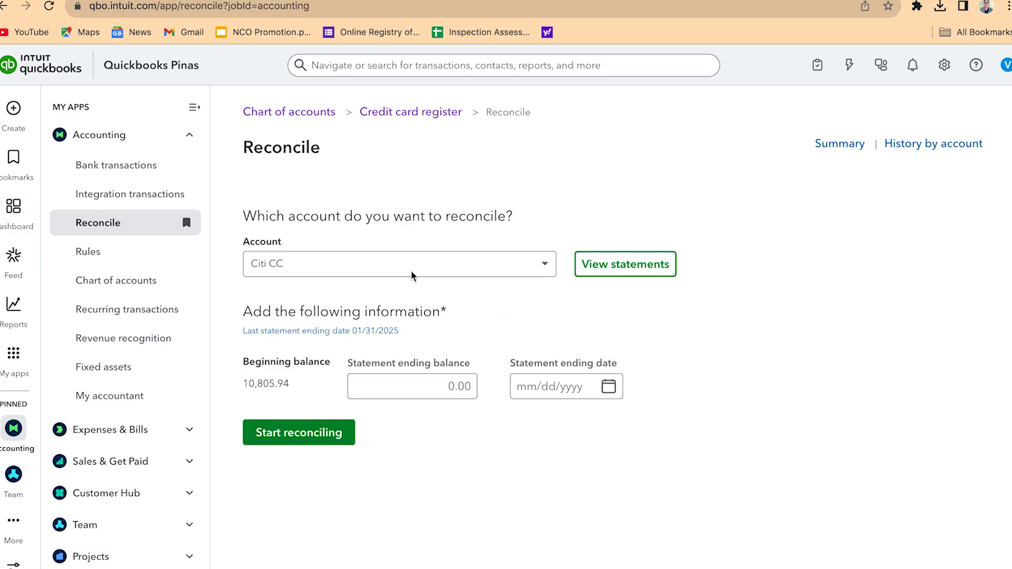
left_click(356, 273)
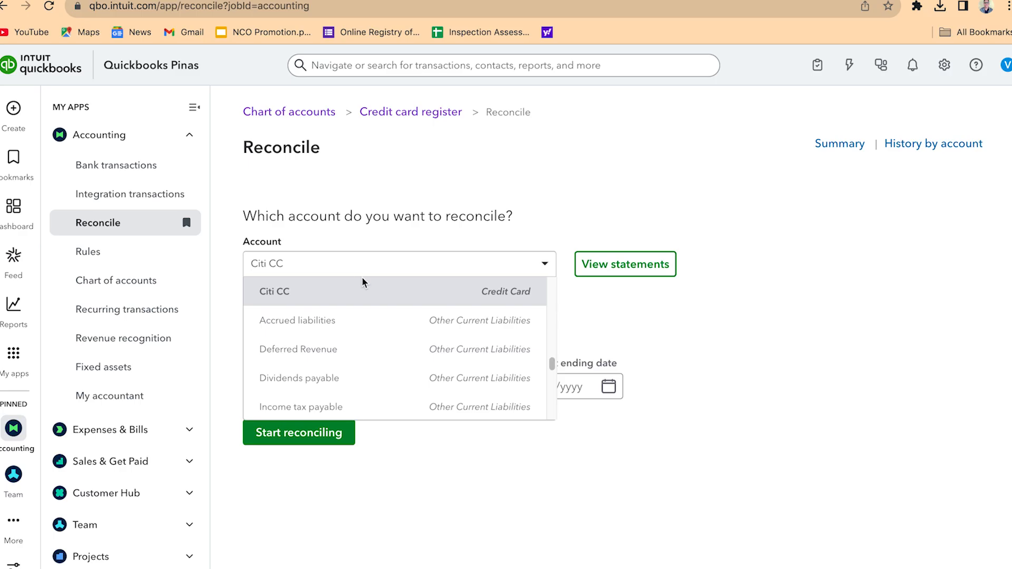
left_click(657, 302)
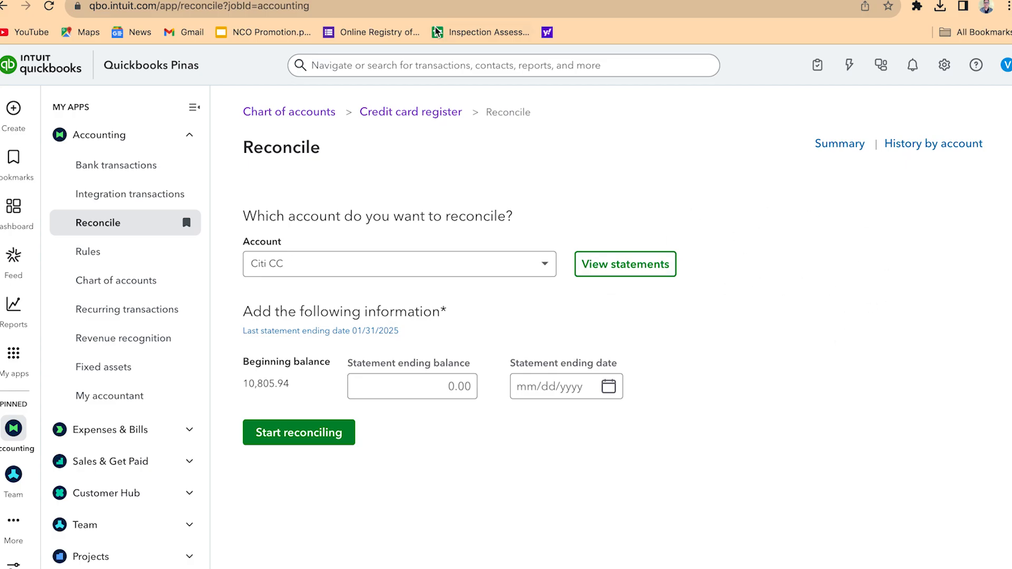
Step: Leave full screen and review the transaction descriptions on the January 2025 credit card statement beside the Reconcile page
left_click(37, 1)
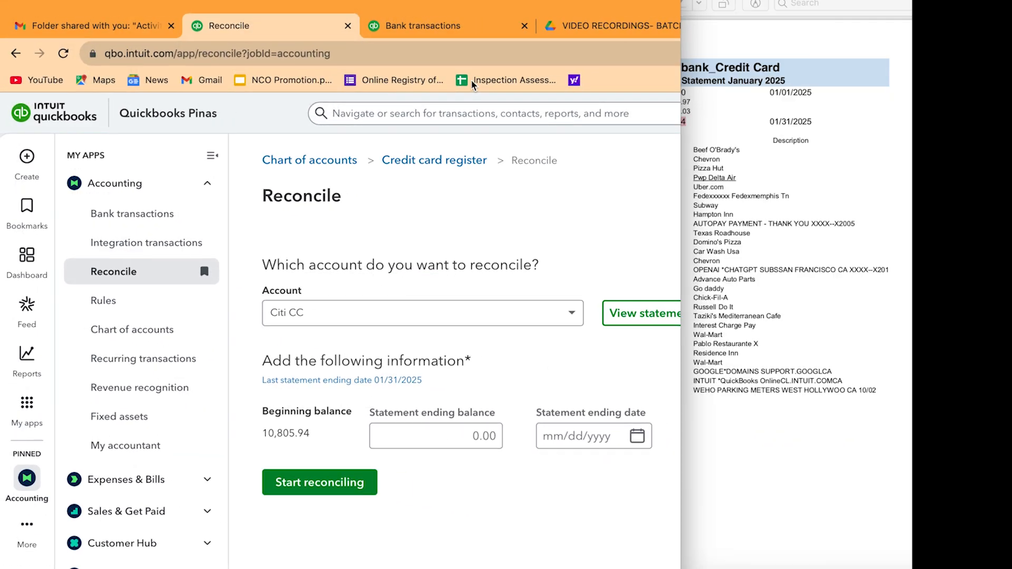
left_click(814, 109)
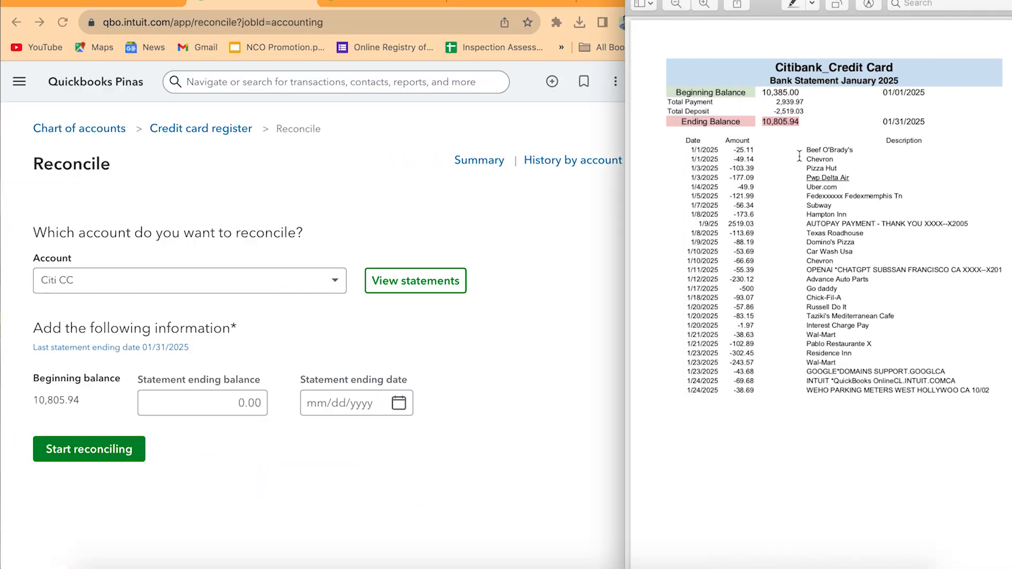
left_click_drag(805, 151, 915, 390)
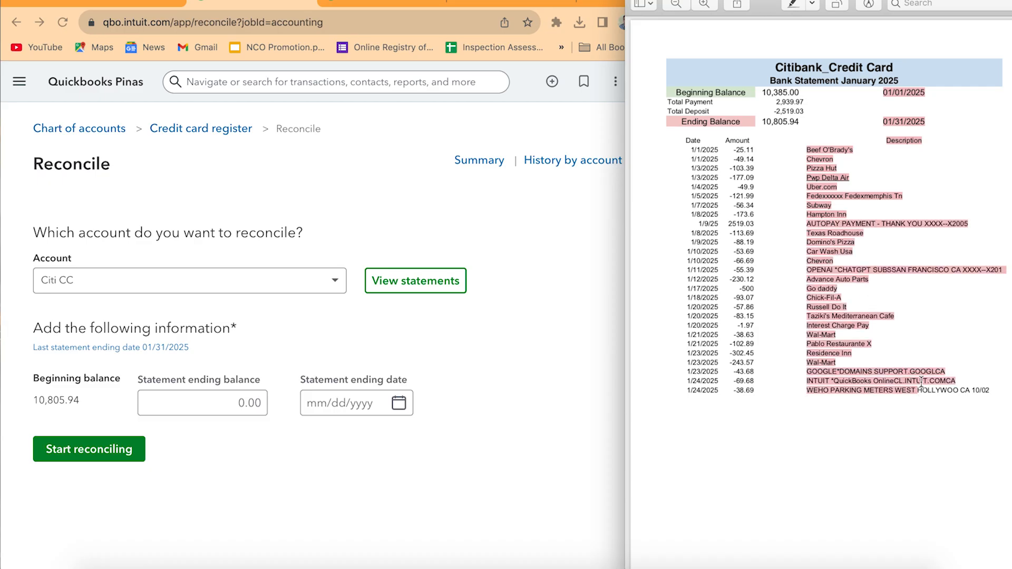
left_click(560, 277)
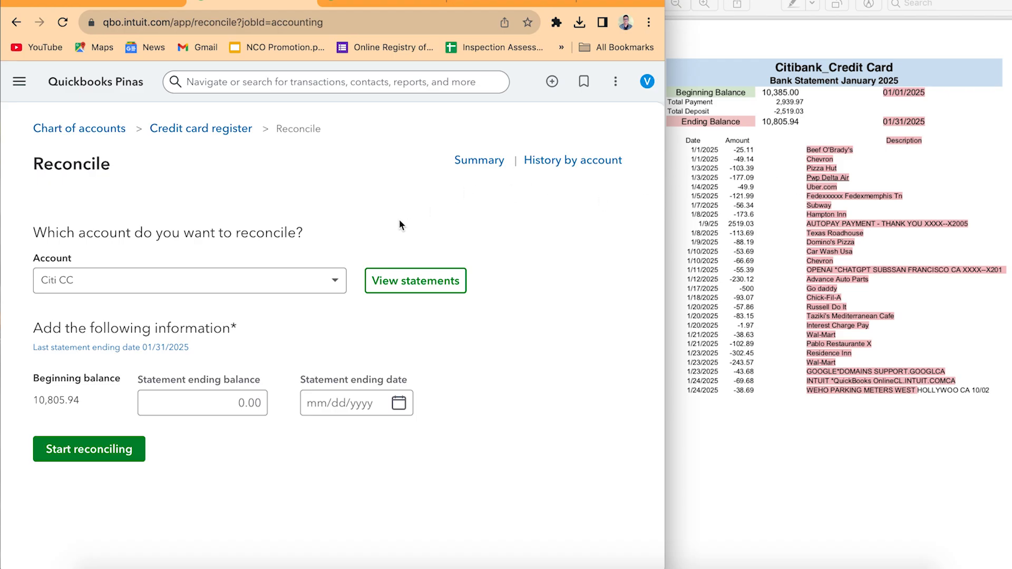
left_click(791, 224)
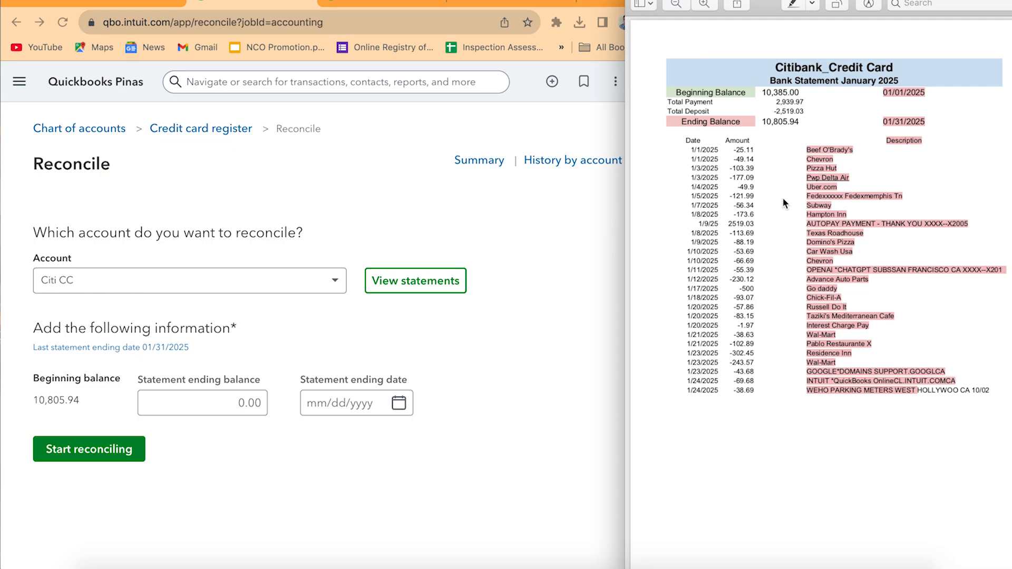
left_click(782, 195)
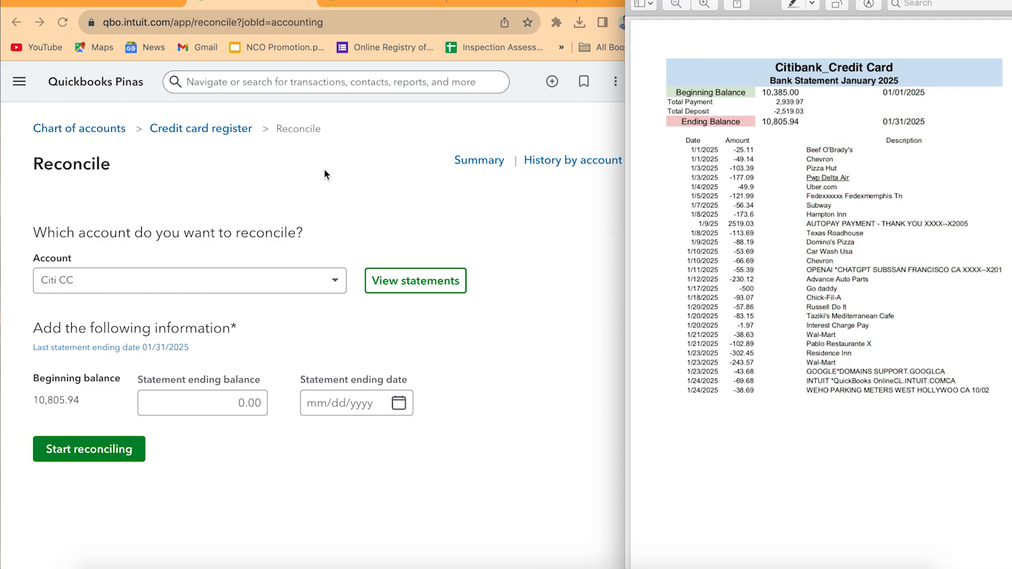